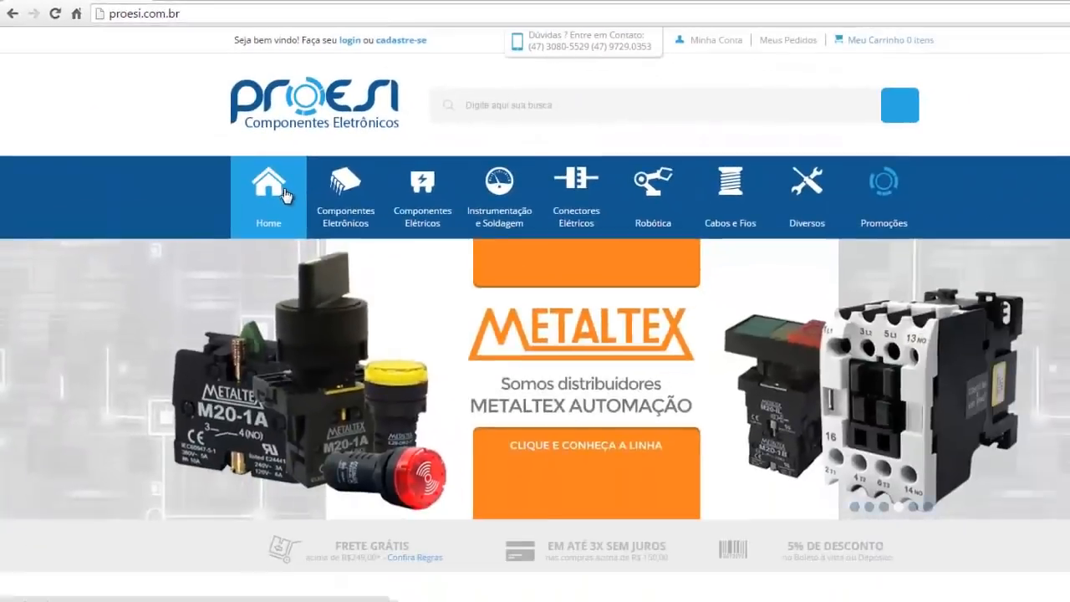
pyautogui.moveTo(879, 494)
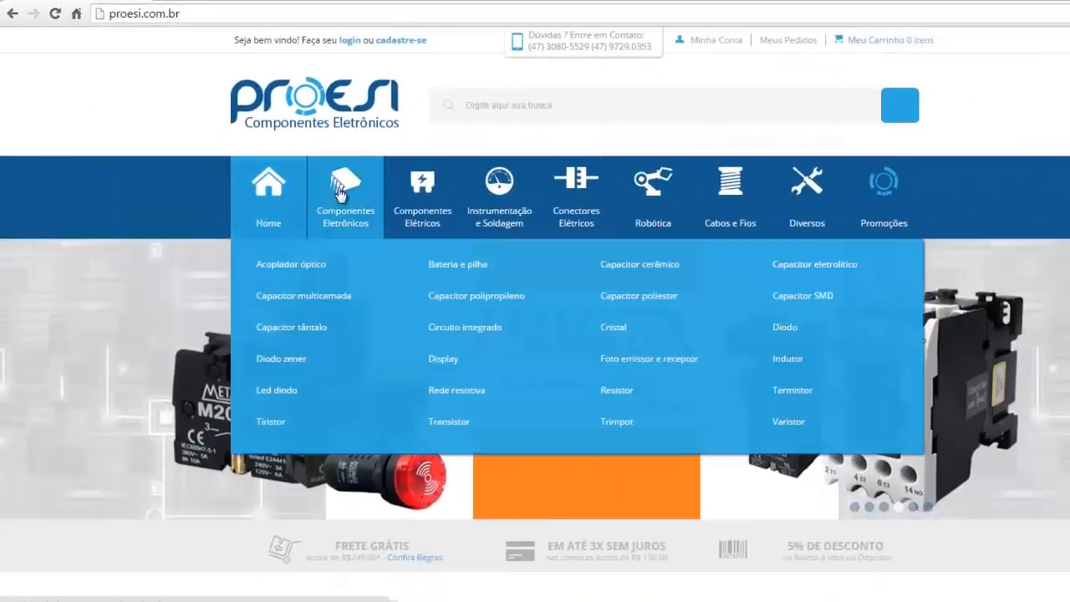
pyautogui.moveTo(420, 179)
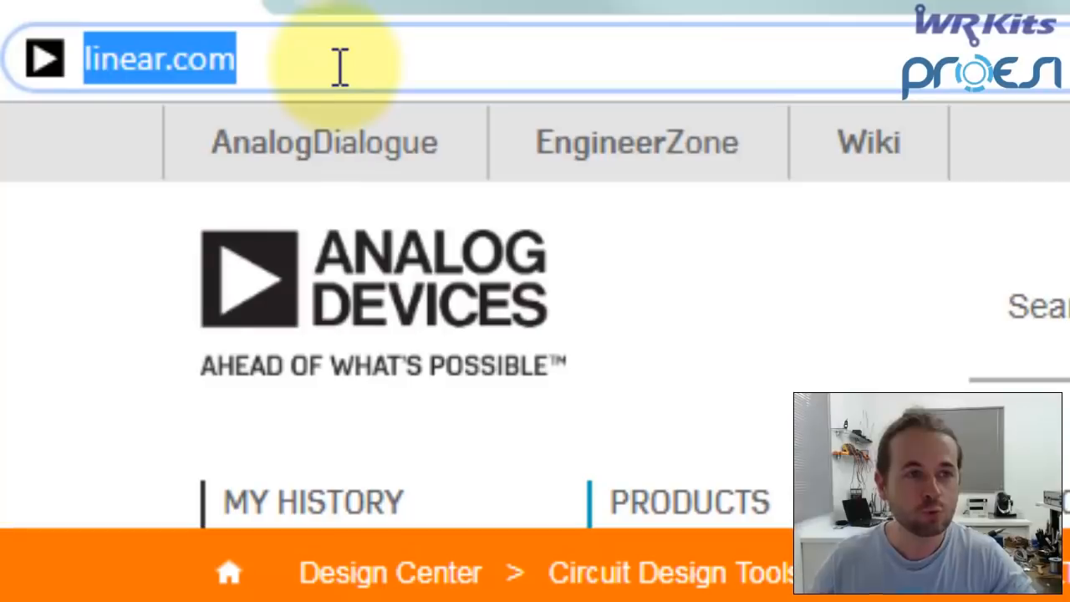
# Step: Open linear.com and go through the Design Center to the LTspice page to view its download options
pyautogui.press('Return')
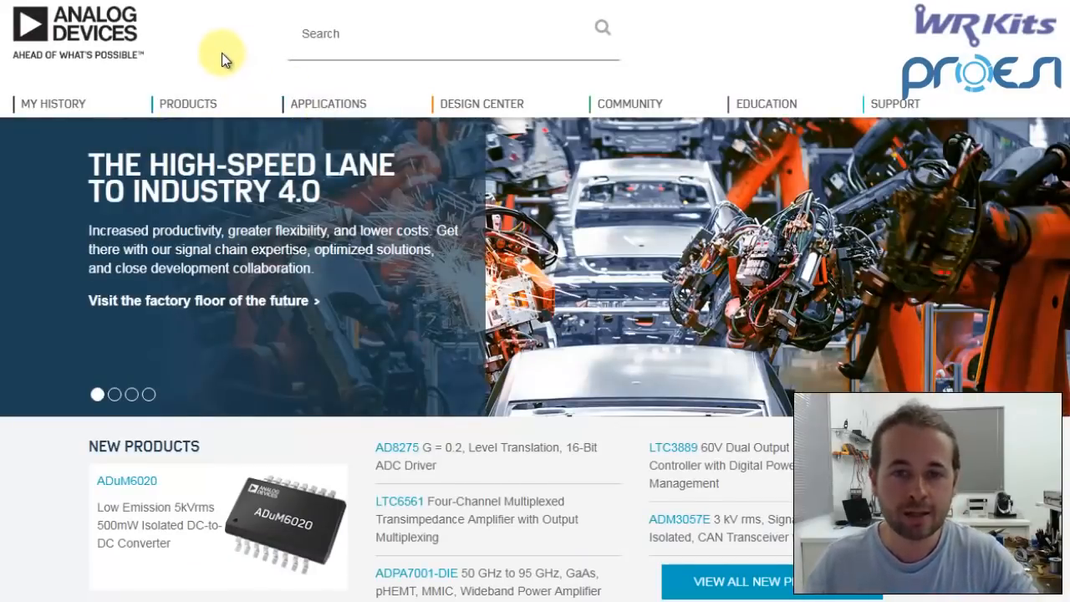
pyautogui.click(503, 105)
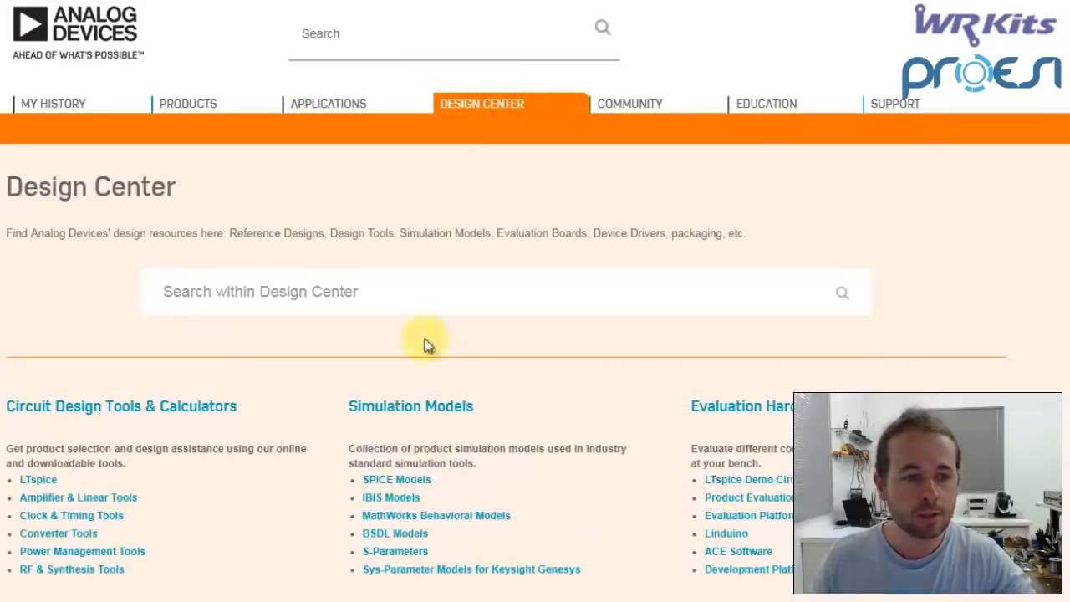
pyautogui.scroll(-2, 425, 345)
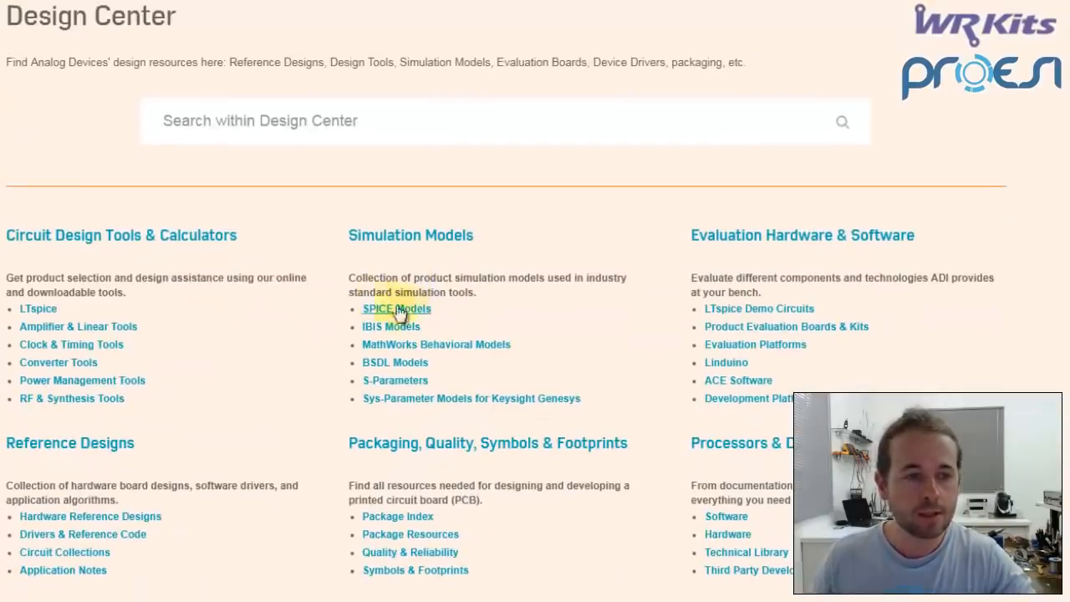
pyautogui.click(40, 311)
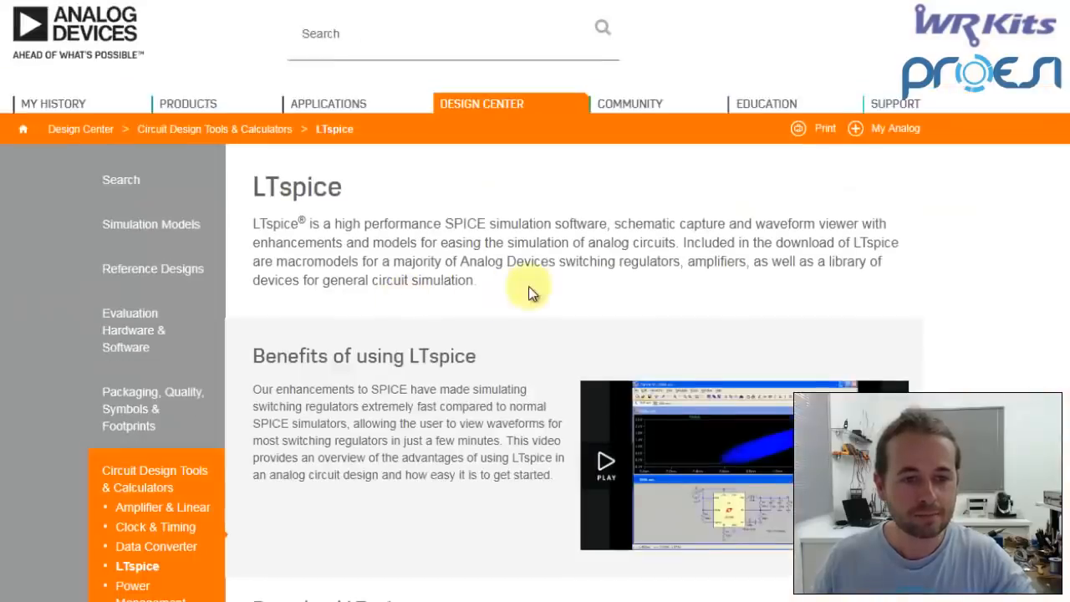
pyautogui.scroll(-1, 527, 286)
pyautogui.scroll(-3, 492, 248)
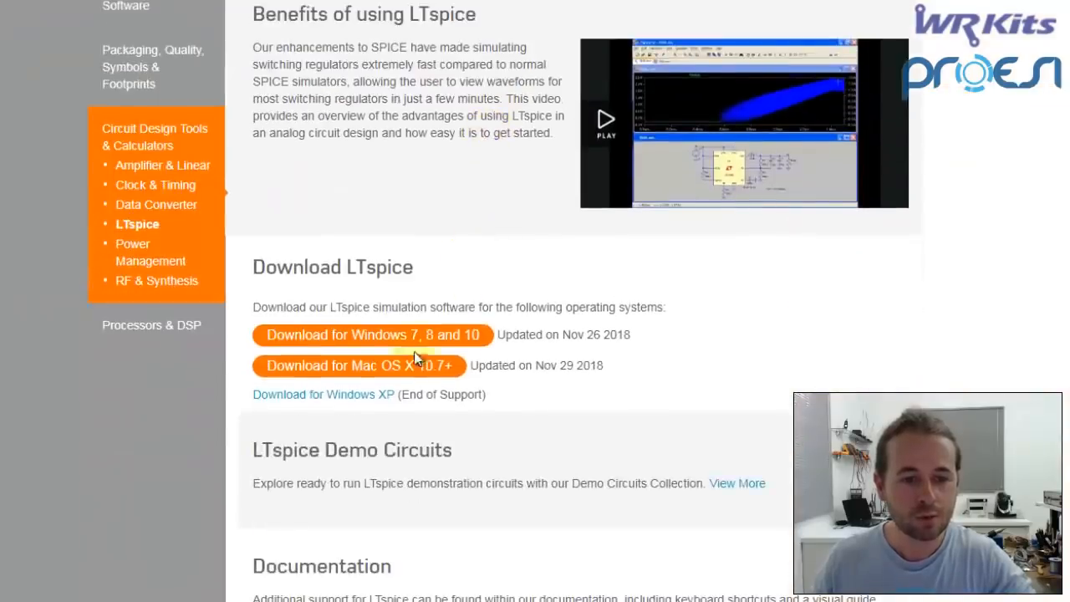
pyautogui.scroll(2, 305, 263)
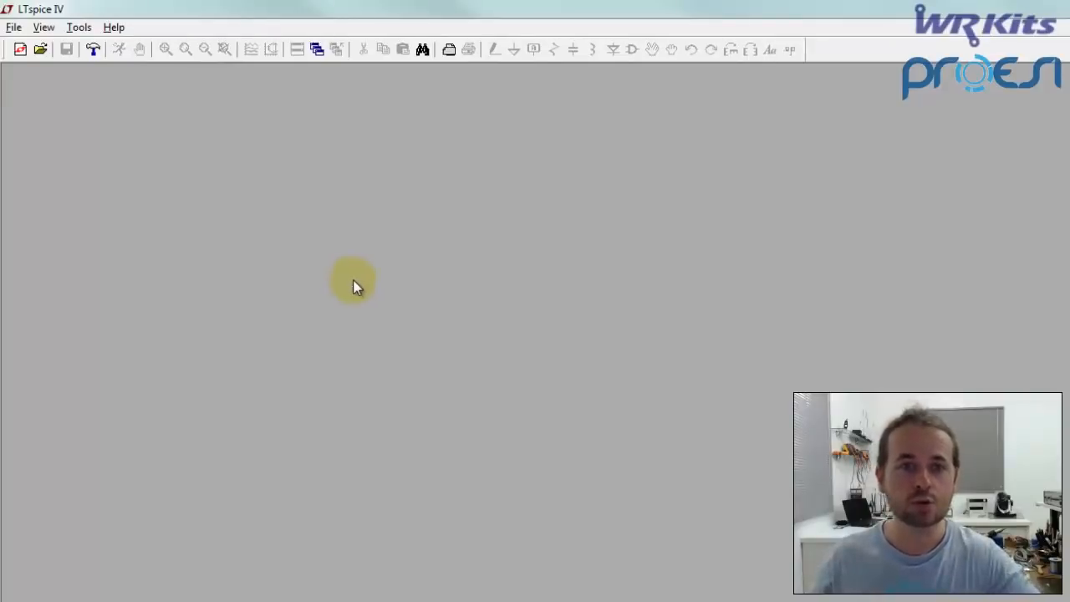
# Step: Switch to LTspice IV and create a new blank schematic
pyautogui.click(20, 53)
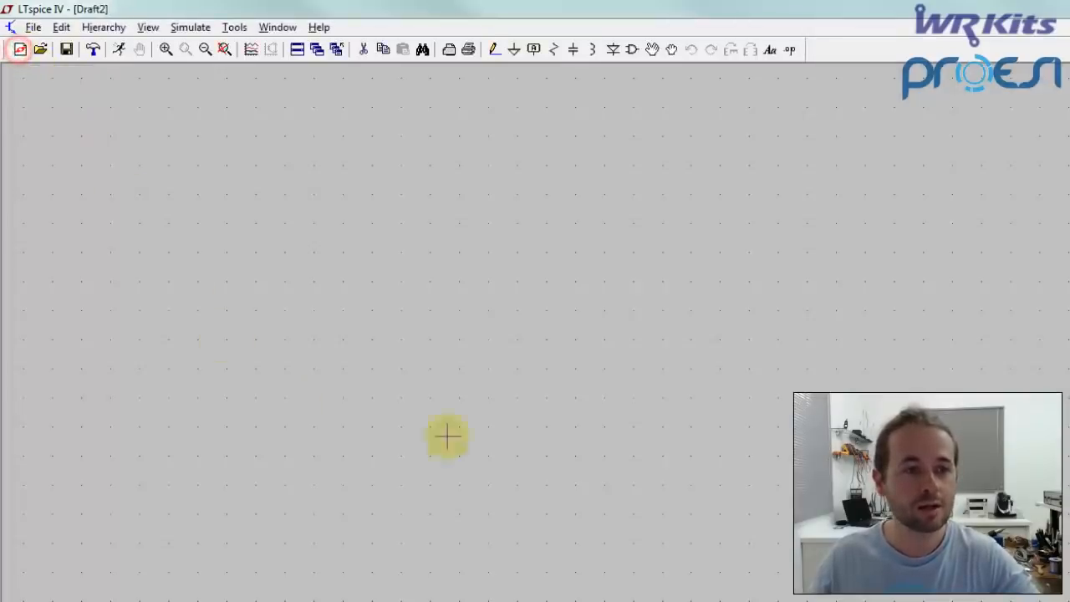
pyautogui.scroll(-2, 646, 344)
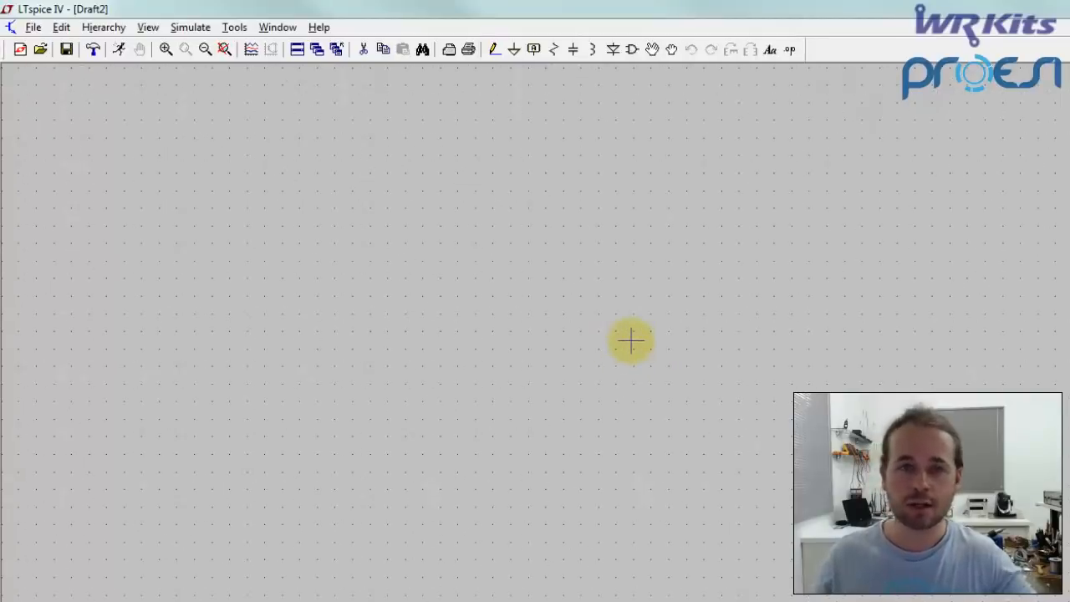
pyautogui.scroll(-2, 644, 317)
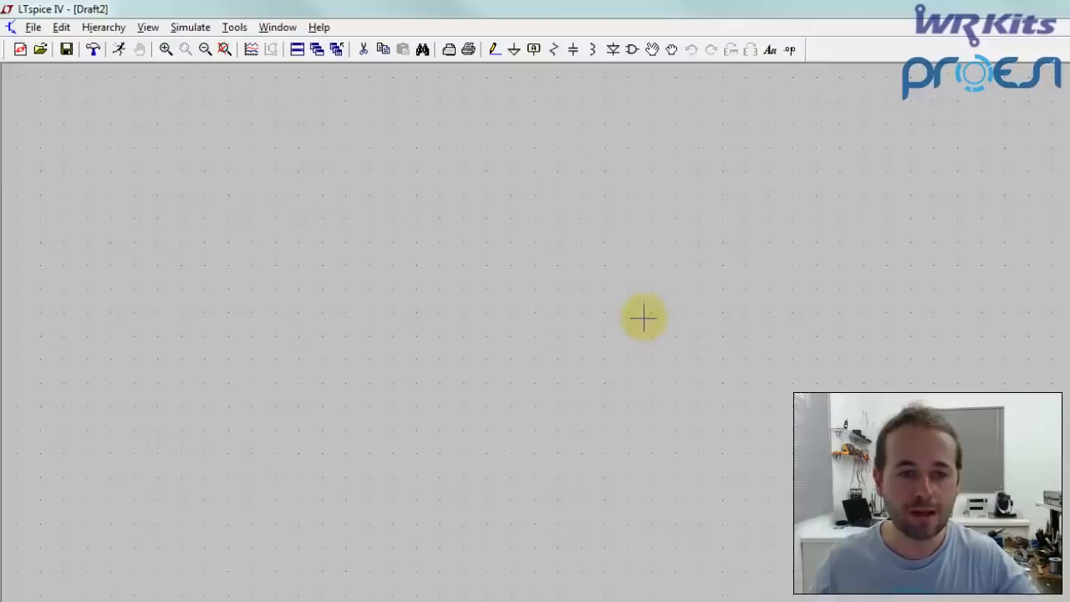
pyautogui.scroll(-2, 638, 333)
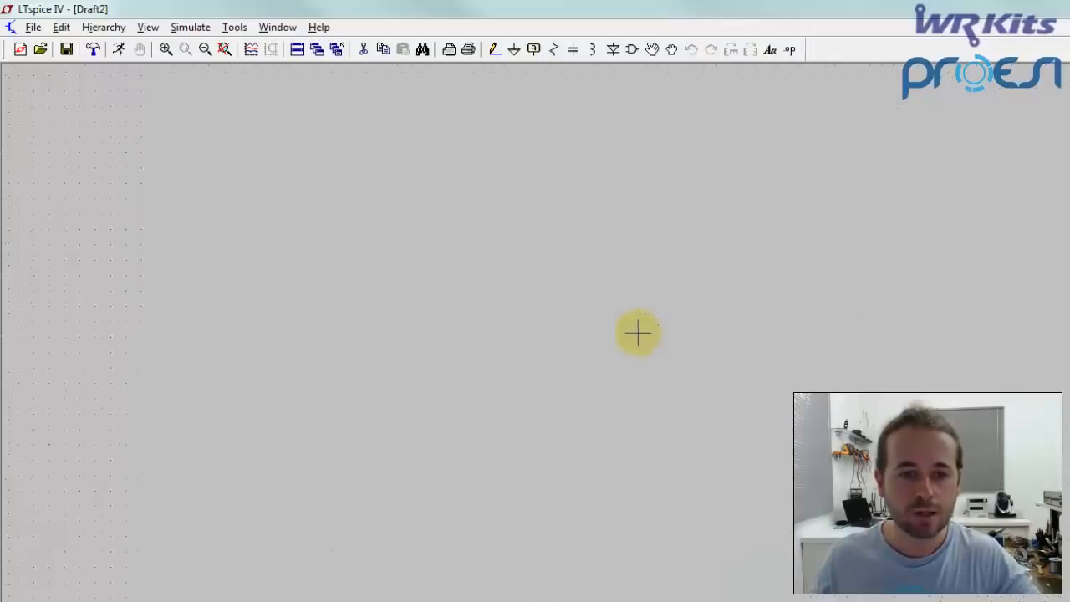
pyautogui.scroll(-2, 637, 335)
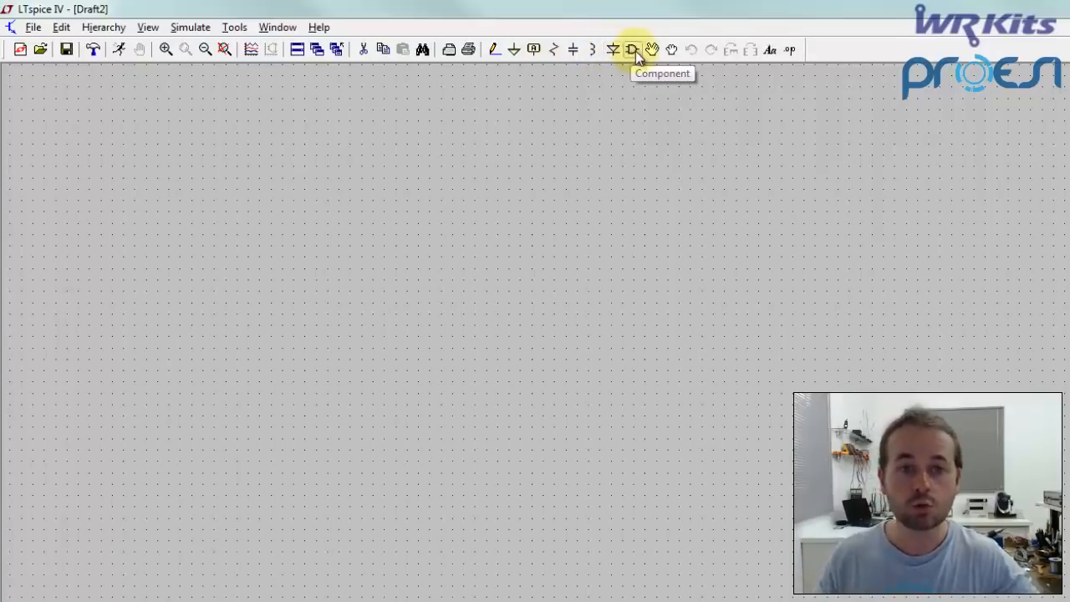
pyautogui.click(519, 53)
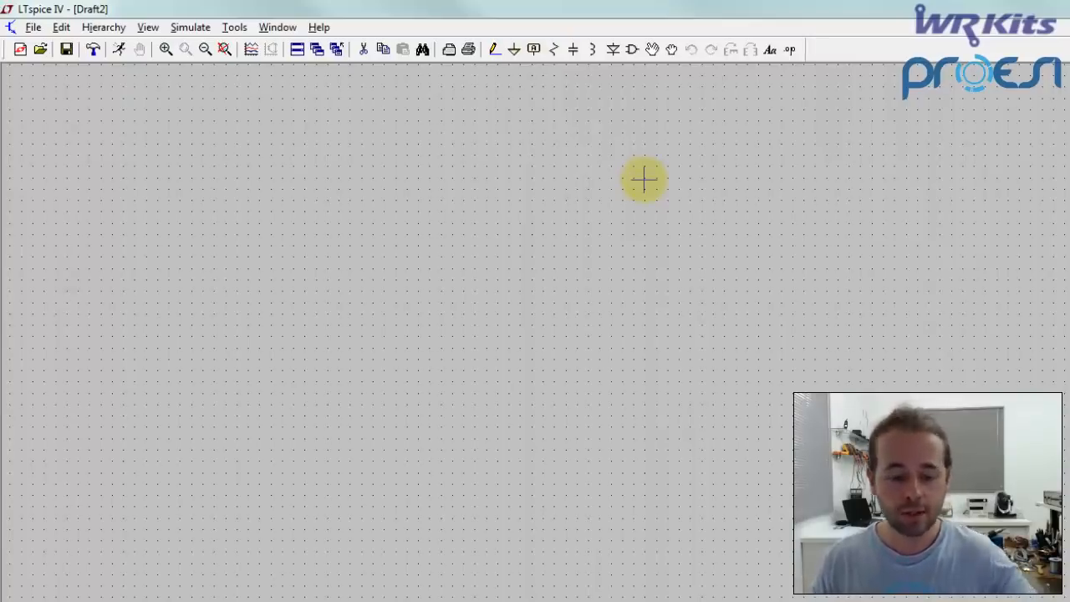
# Step: Place one vertical resistor near the middle of the blank schematic
pyautogui.press('r')
pyautogui.click(637, 222)
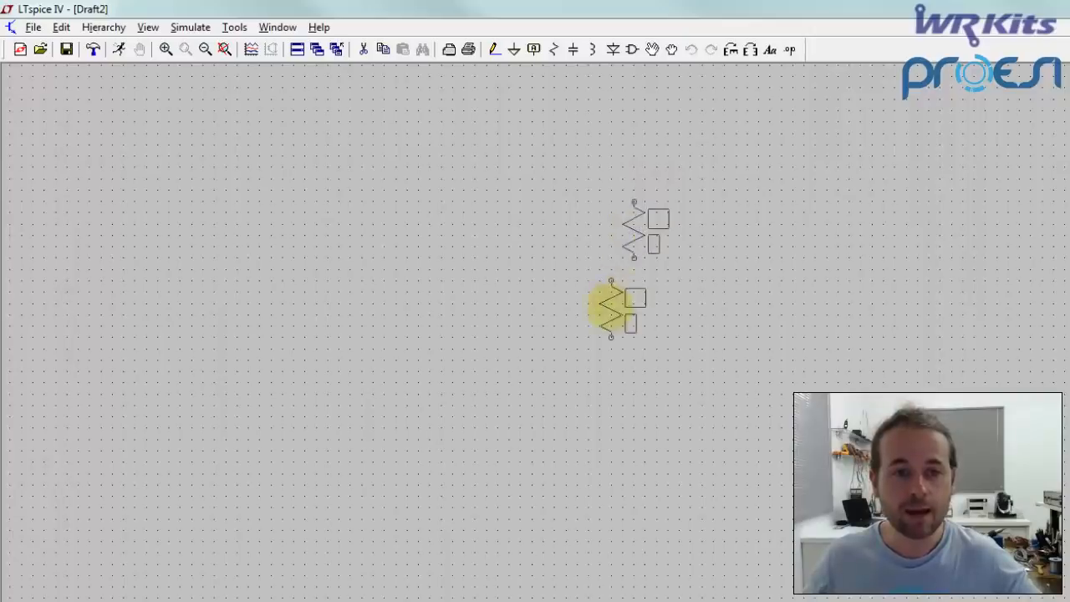
pyautogui.scroll(2, 603, 288)
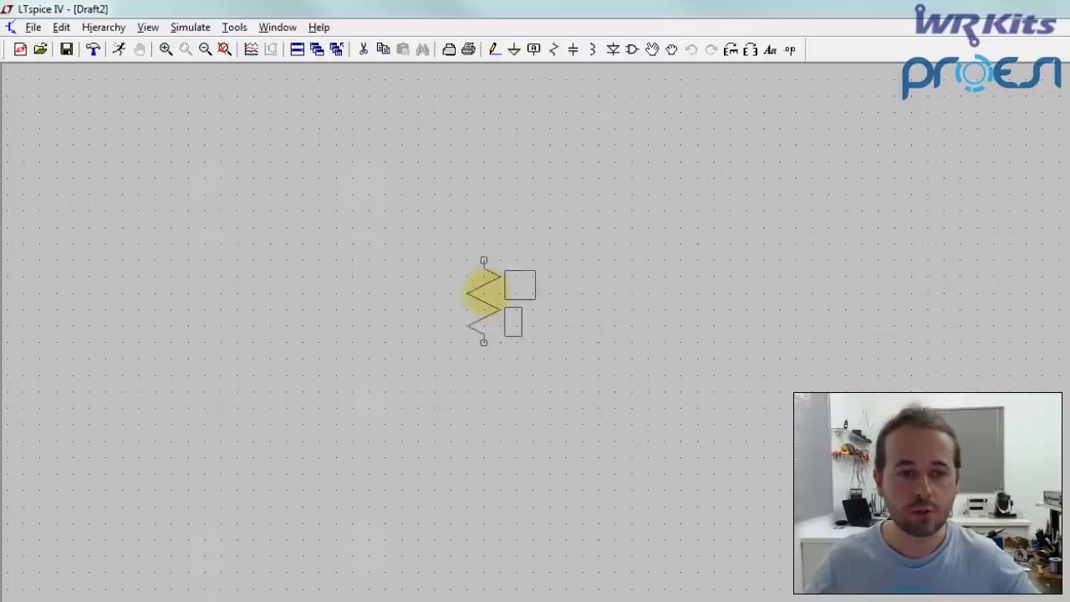
pyautogui.click(480, 289)
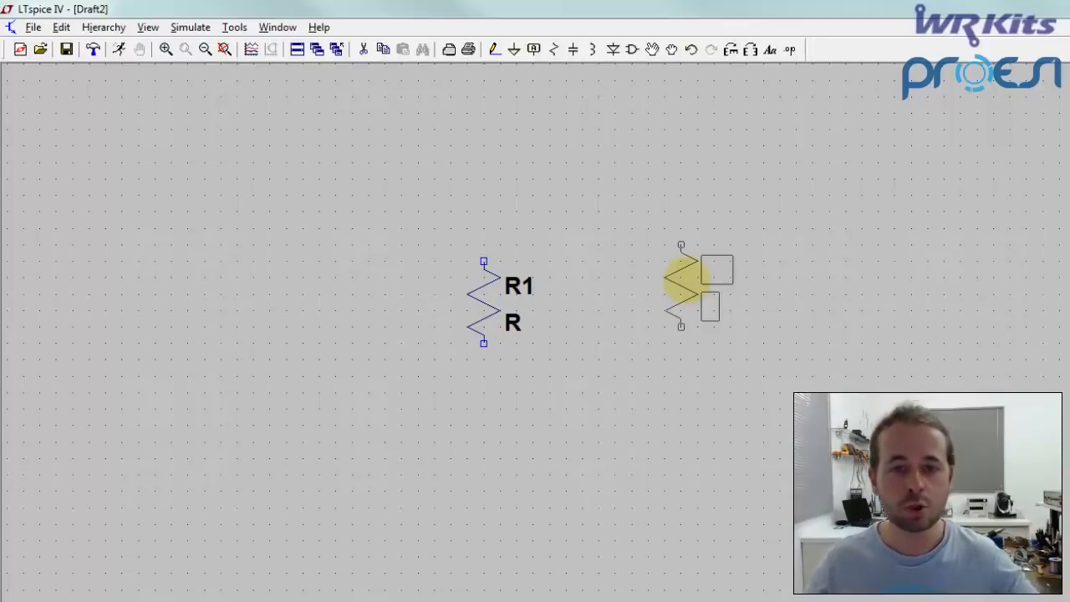
pyautogui.press('Escape')
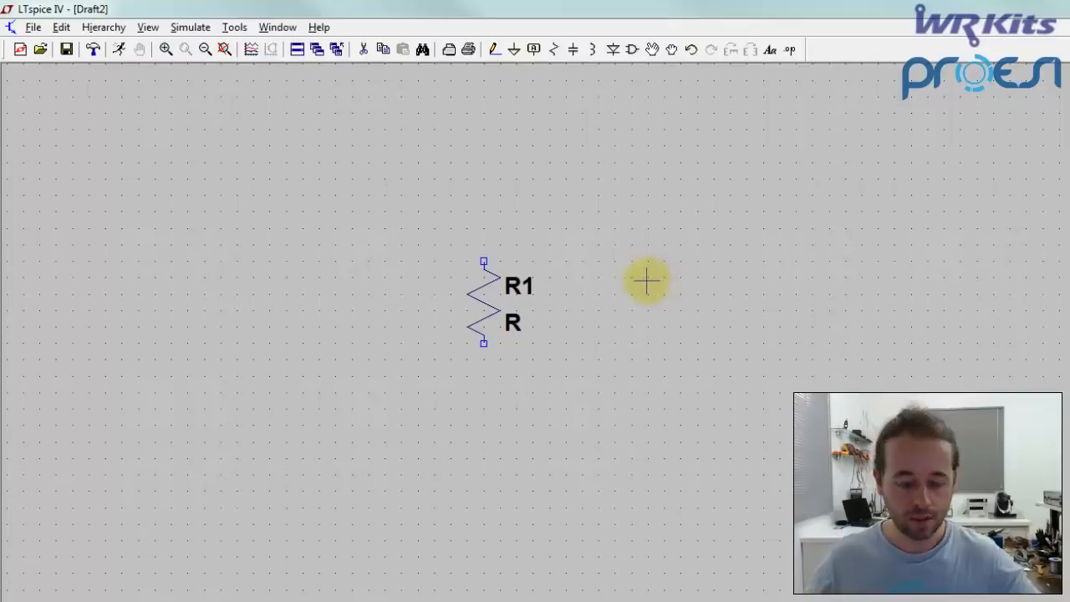
# Step: Place a vertical capacitor and a vertical inductor in a row to the right of resistor R1
pyautogui.press('c')
pyautogui.click(598, 306)
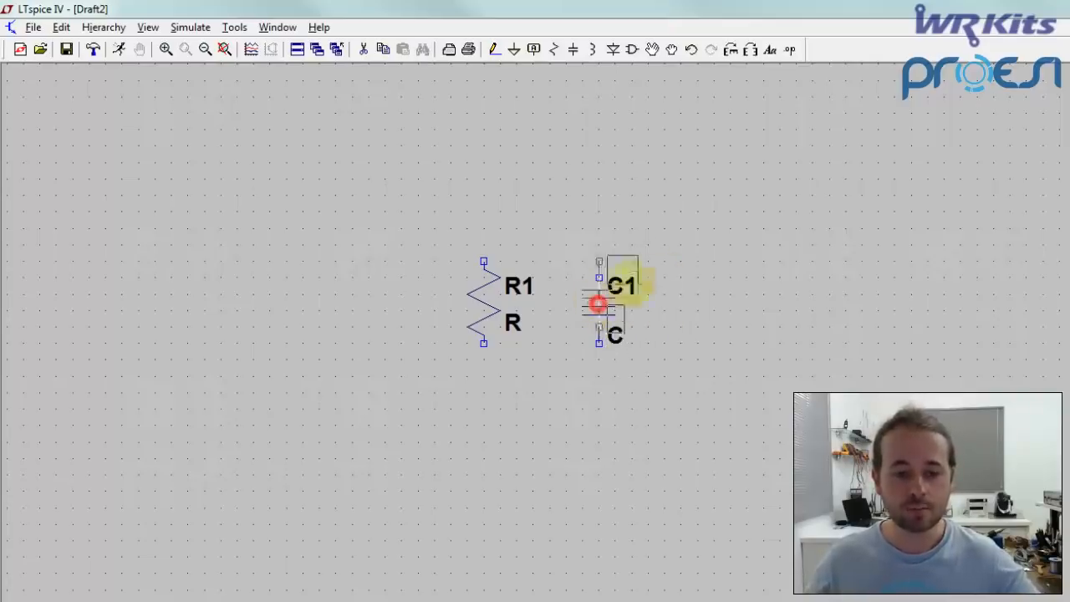
pyautogui.press('l')
pyautogui.click(697, 287)
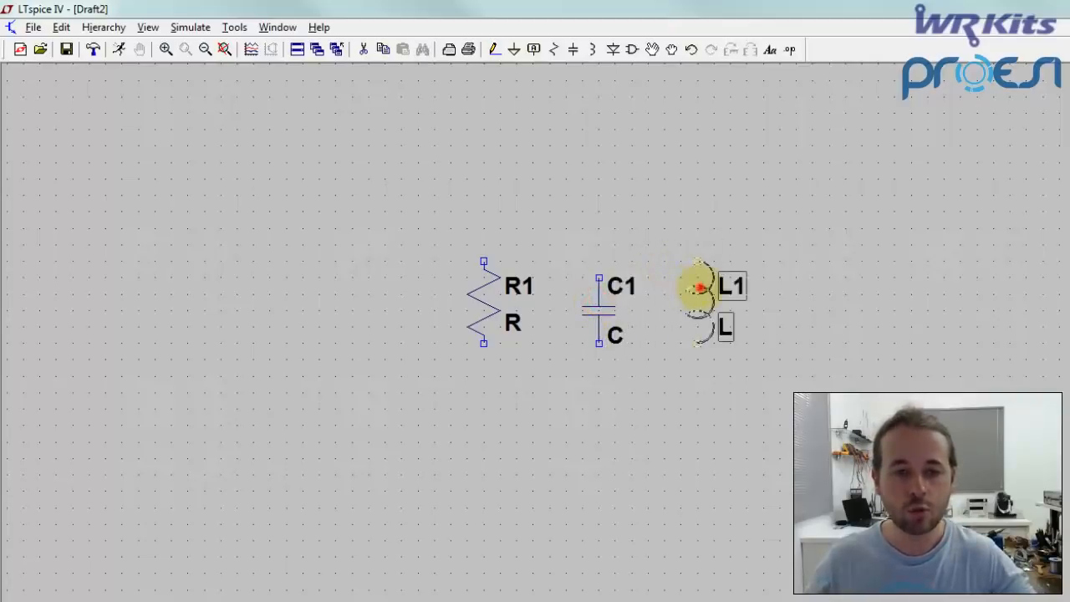
# Step: Place a diode pointing downward to the right of inductor L1, in line with the other components
pyautogui.press('d')
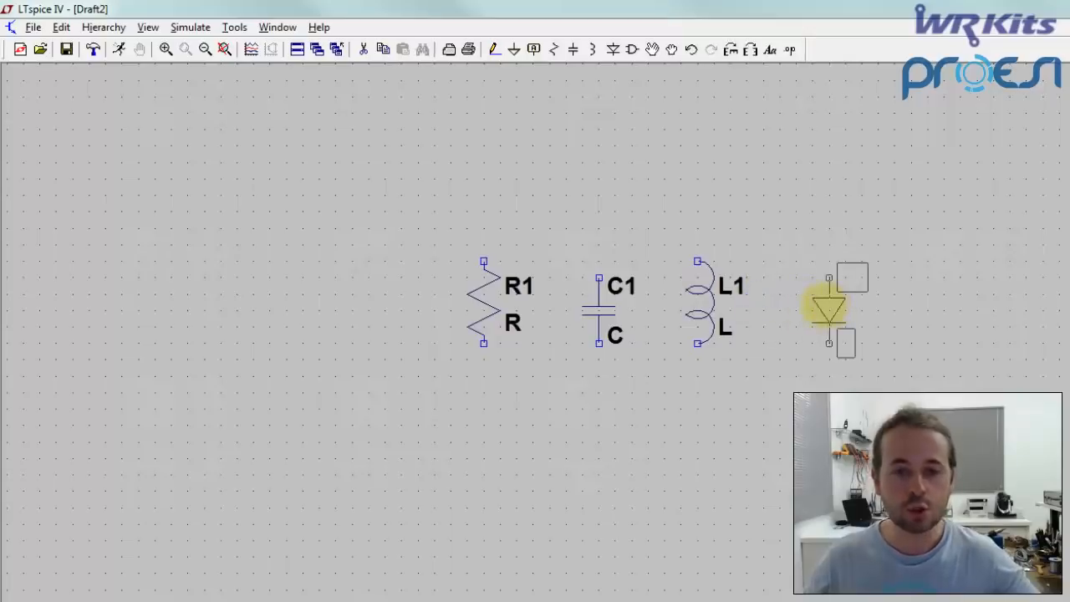
pyautogui.click(823, 307)
pyautogui.press('Escape')
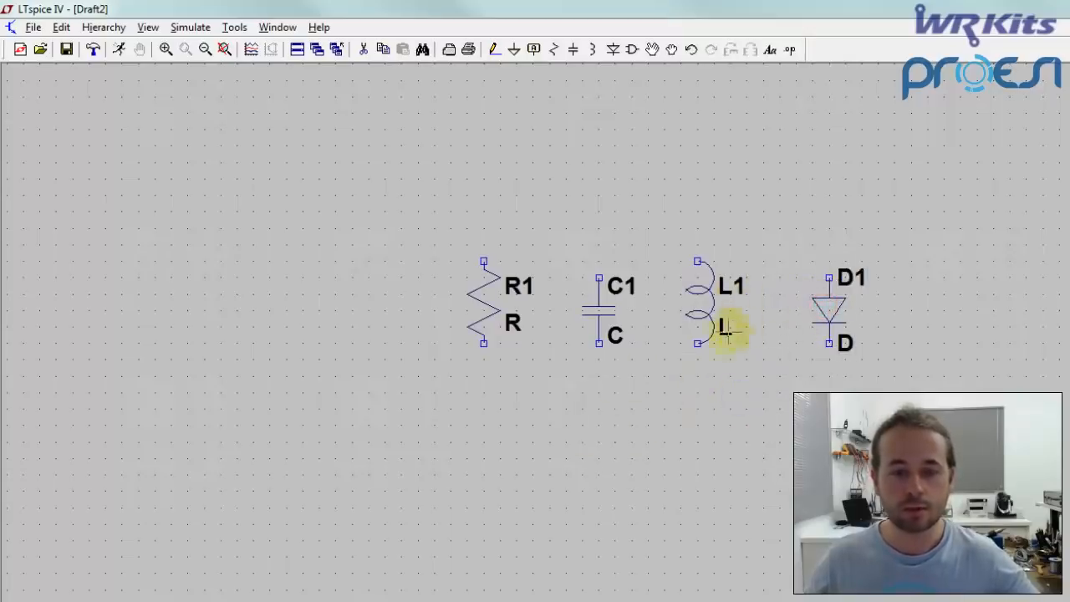
# Step: Place a ground symbol directly below each of R1, C1, L1 and D1
pyautogui.press('g')
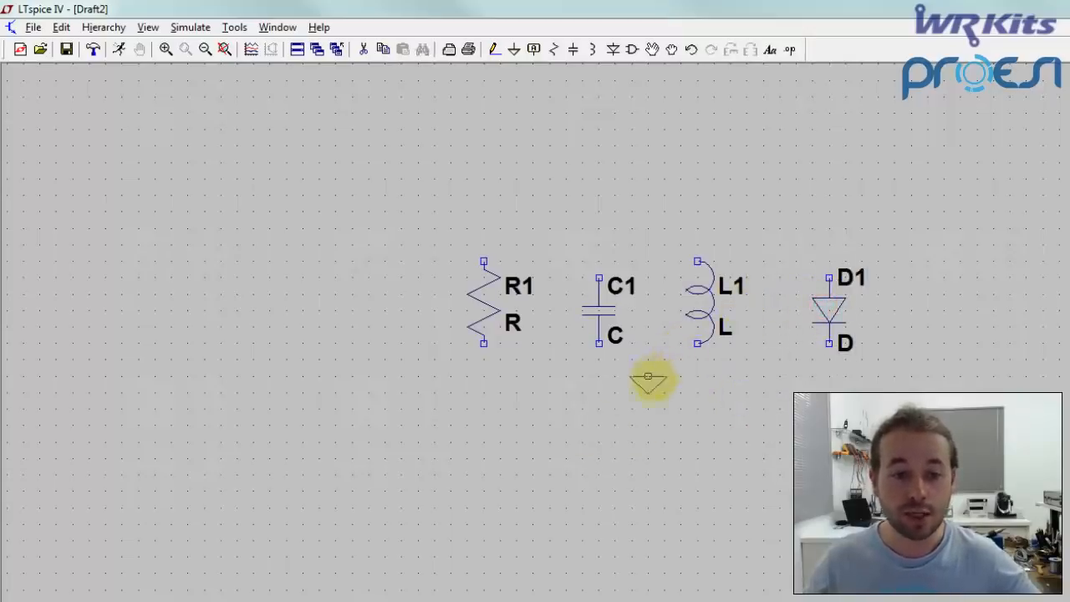
pyautogui.click(483, 392)
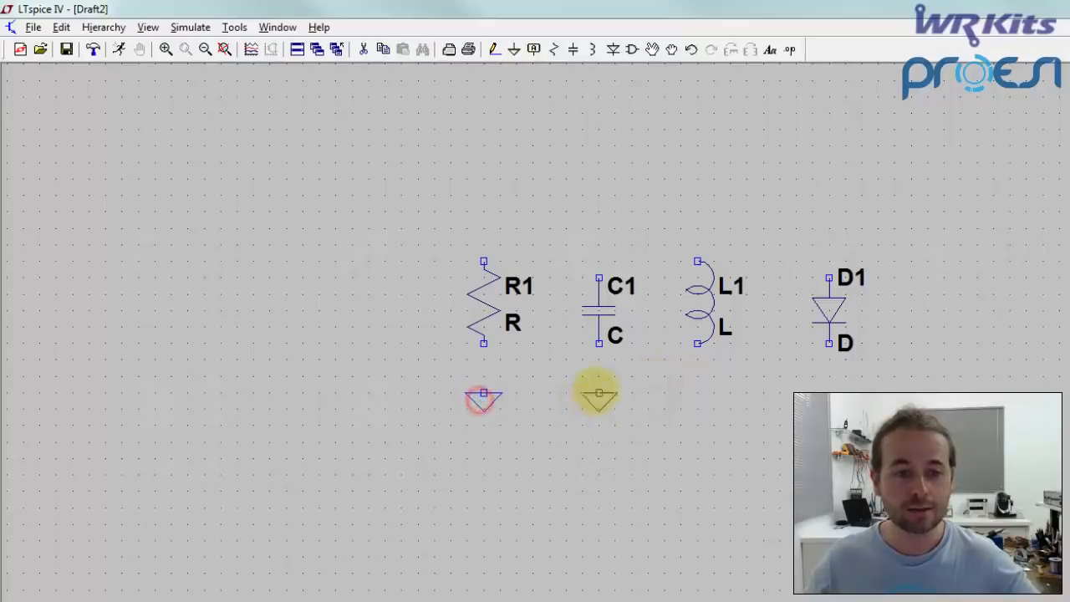
pyautogui.click(598, 393)
pyautogui.click(697, 393)
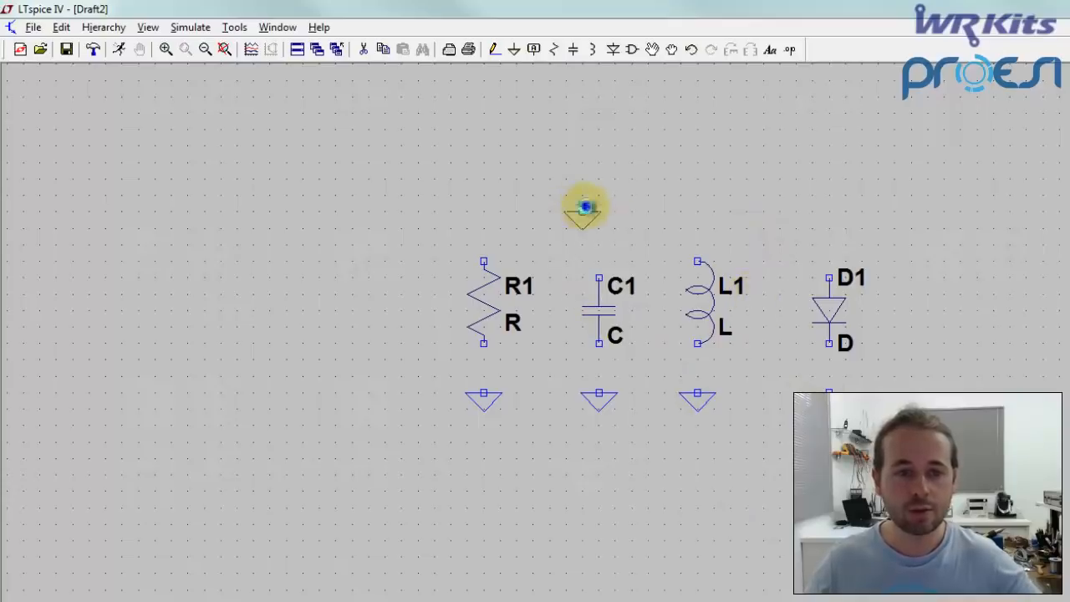
pyautogui.rightClick(585, 206)
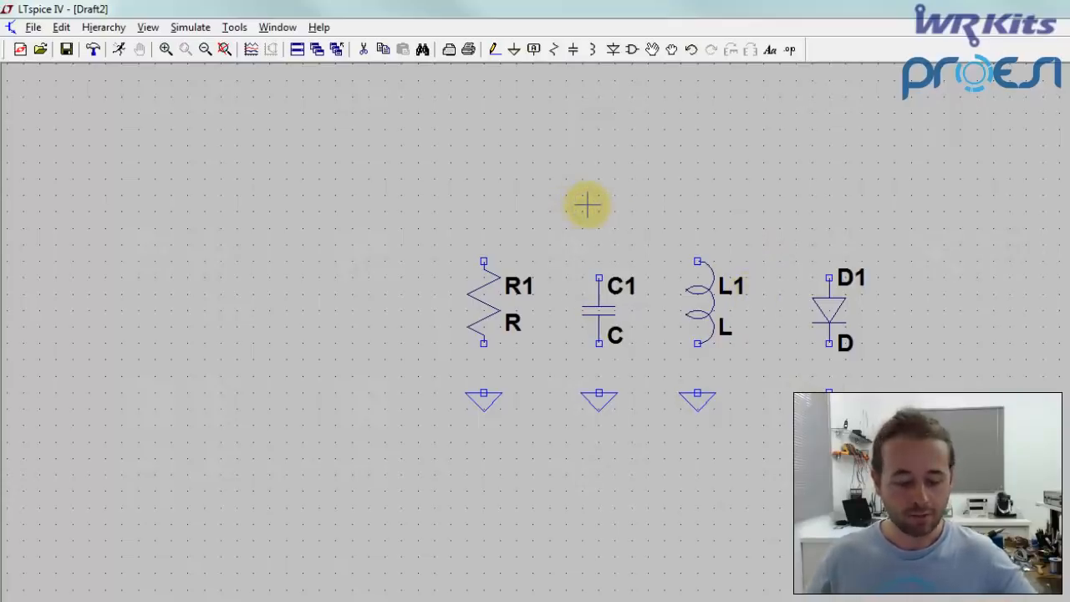
# Step: Wire the lower terminals of R1, C1, L1 and D1 to the ground symbols below them
pyautogui.press('F3')
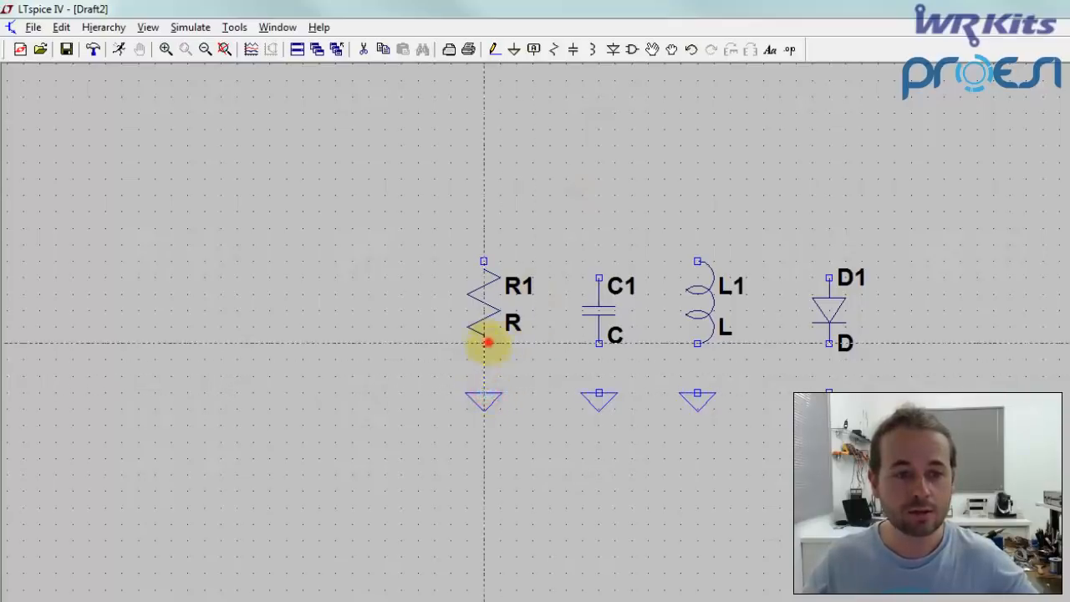
pyautogui.click(485, 343)
pyautogui.click(604, 392)
pyautogui.click(598, 342)
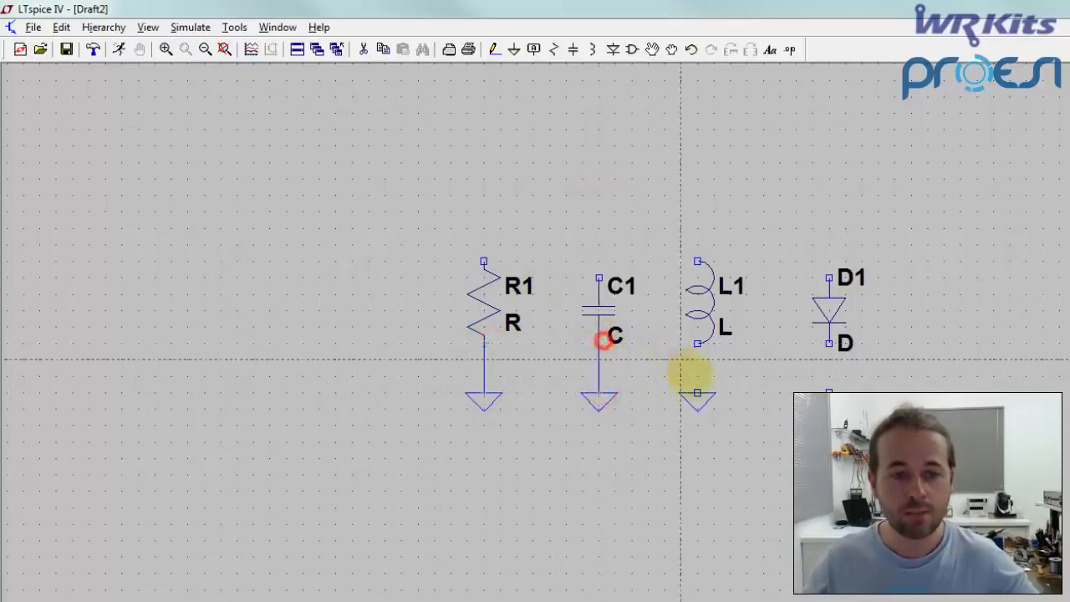
pyautogui.click(697, 392)
pyautogui.click(697, 344)
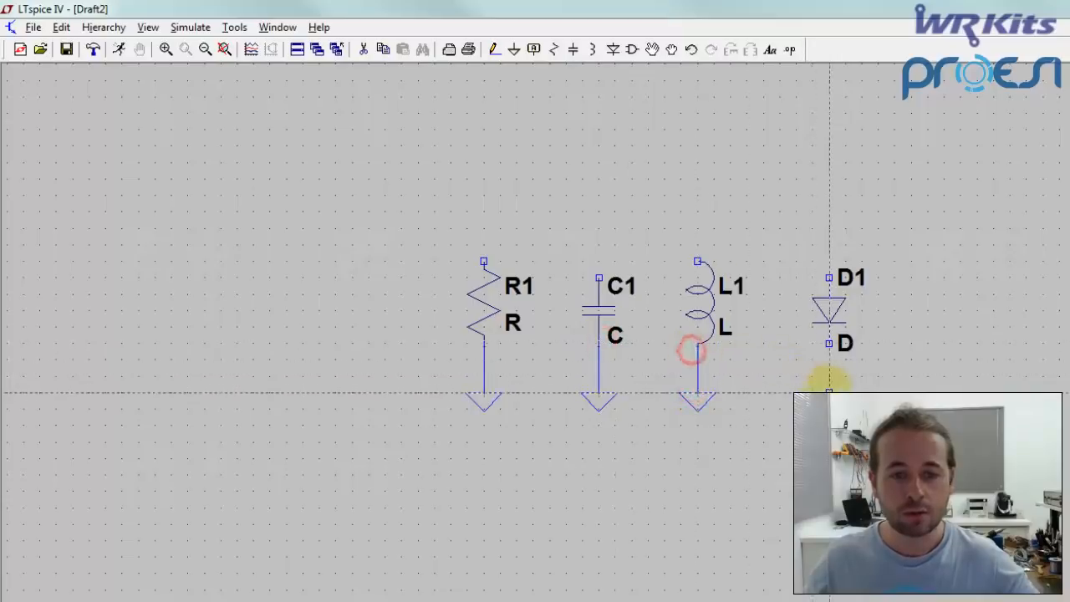
pyautogui.click(830, 386)
pyautogui.click(826, 343)
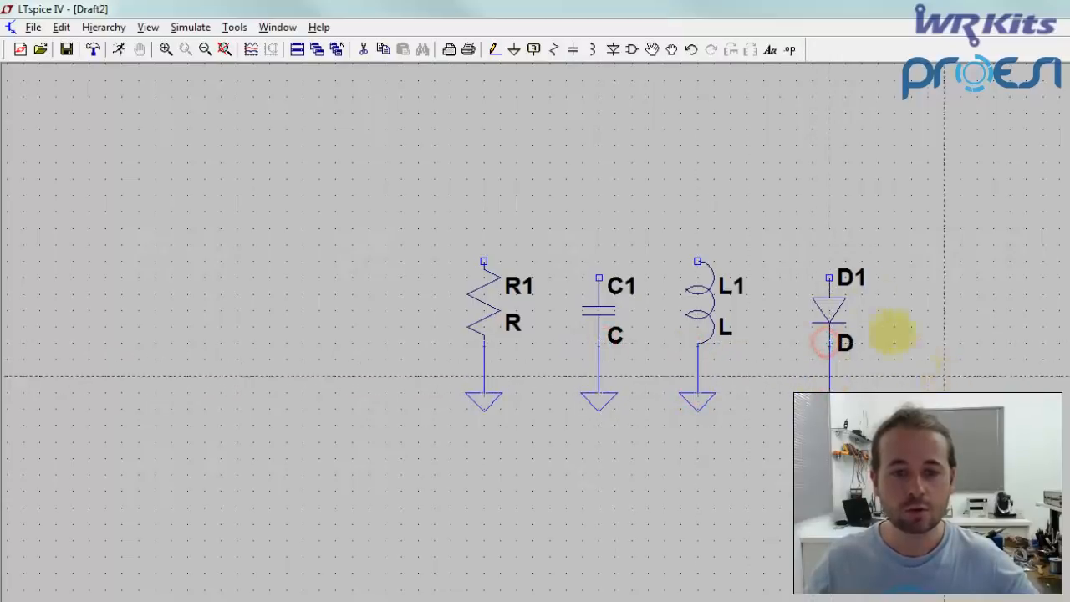
# Step: Wire the upper terminal of D1 up to a horizontal rail and across down to the upper terminal of L1
pyautogui.click(830, 280)
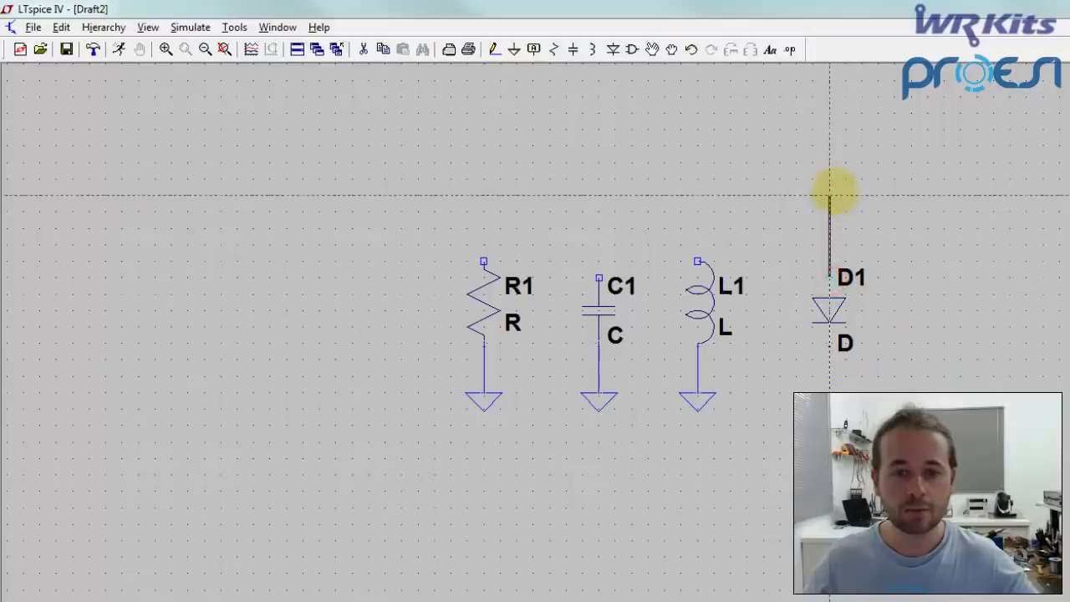
pyautogui.click(832, 194)
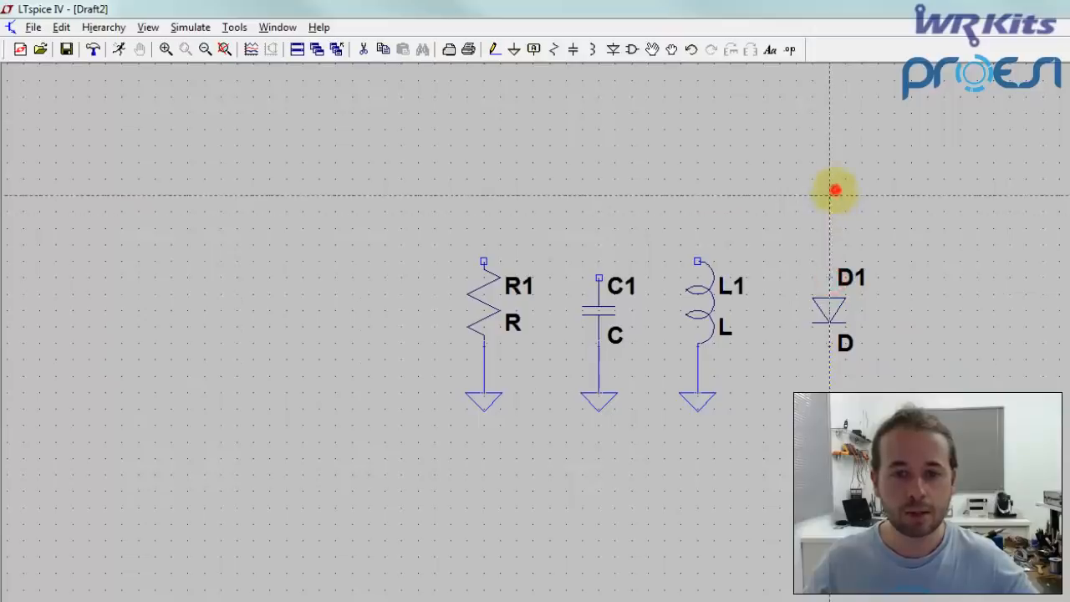
pyautogui.click(697, 195)
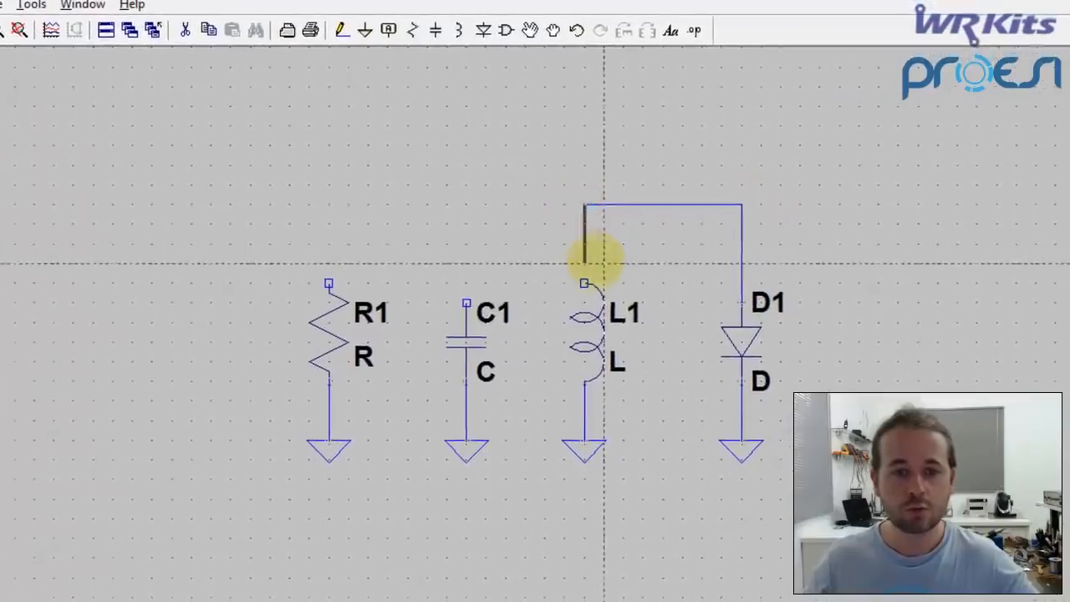
pyautogui.click(583, 284)
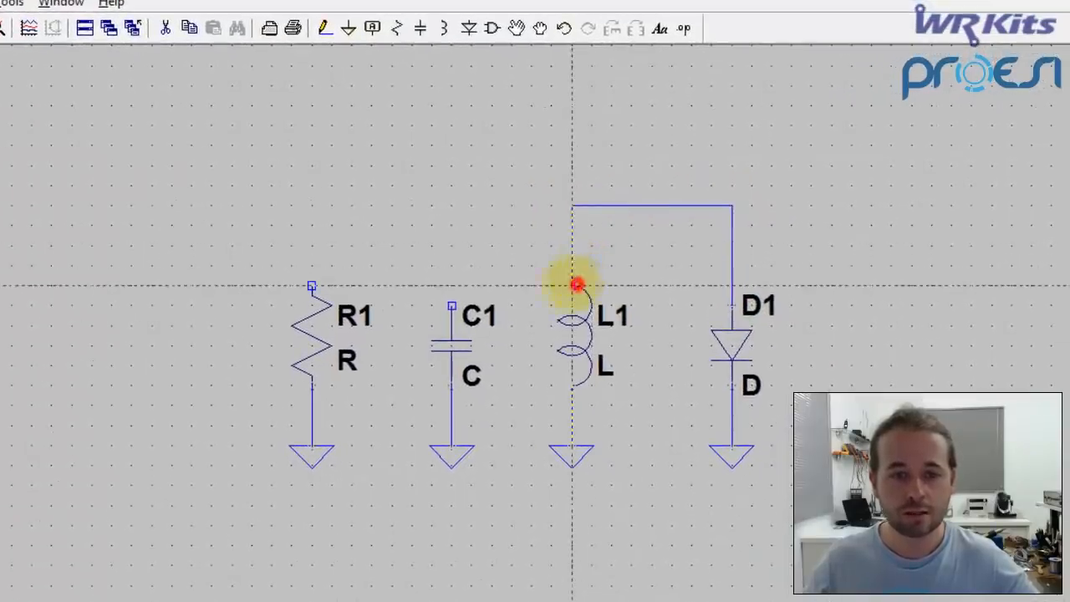
# Step: Wire the upper terminals of C1 and R1 up to the same horizontal rail, joining them in parallel with L1 and D1
pyautogui.click(466, 303)
pyautogui.click(474, 206)
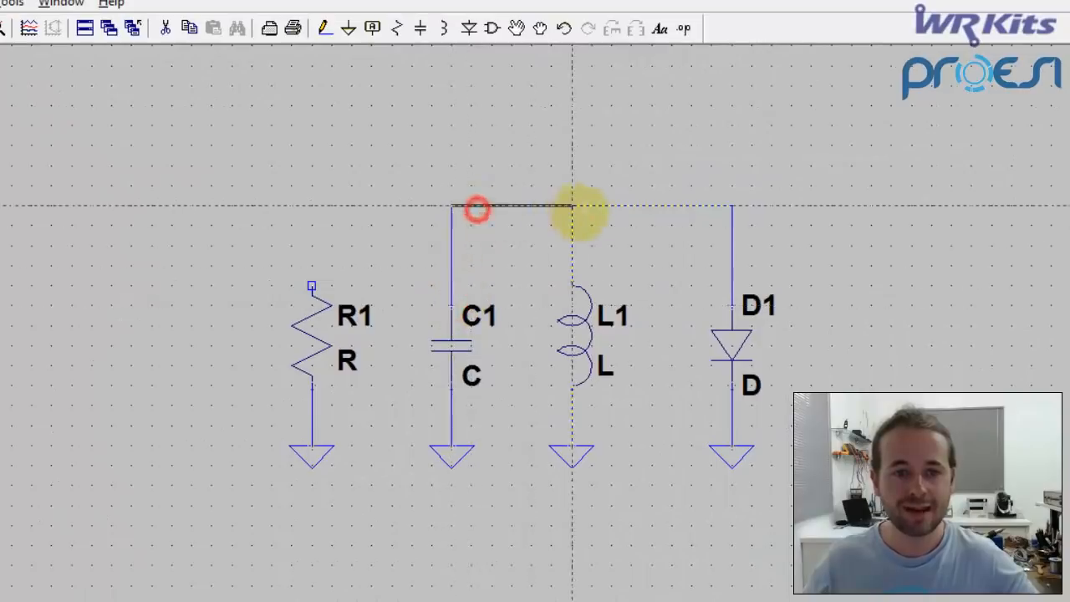
pyautogui.click(571, 205)
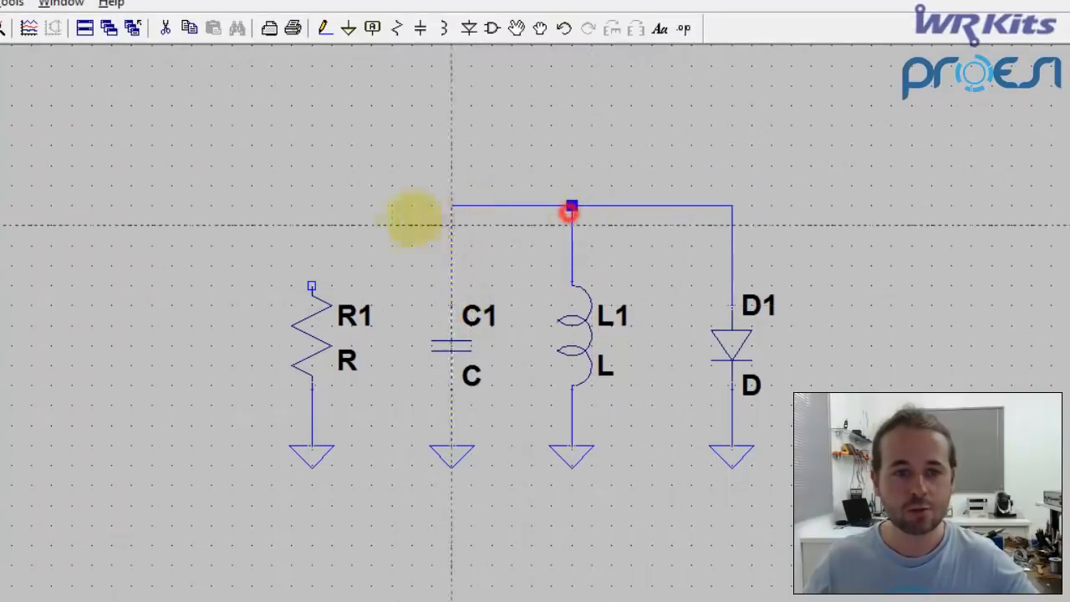
pyautogui.click(311, 284)
pyautogui.click(311, 205)
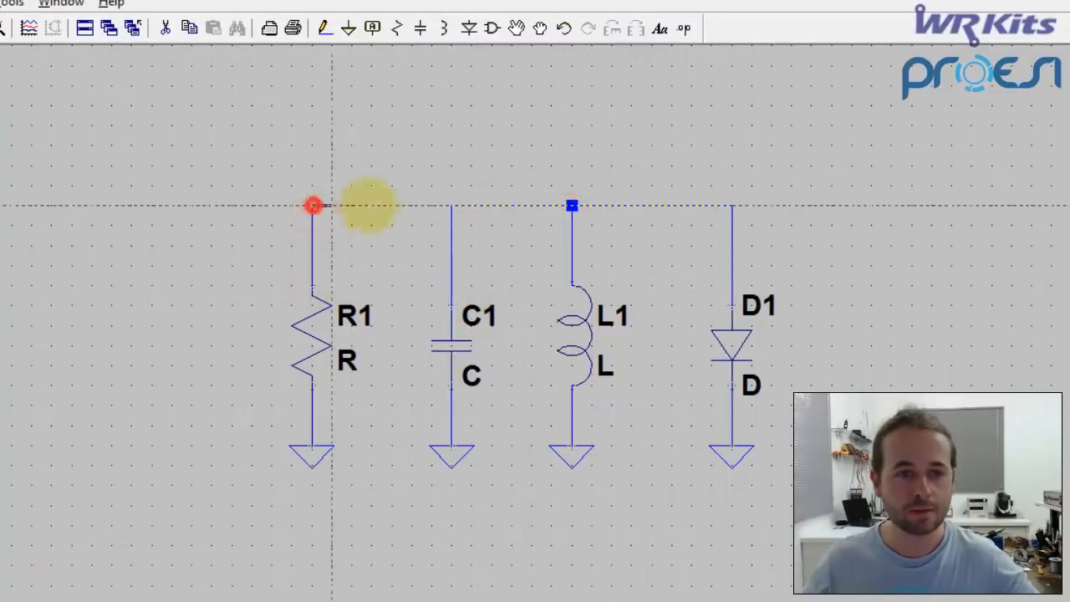
pyautogui.click(451, 204)
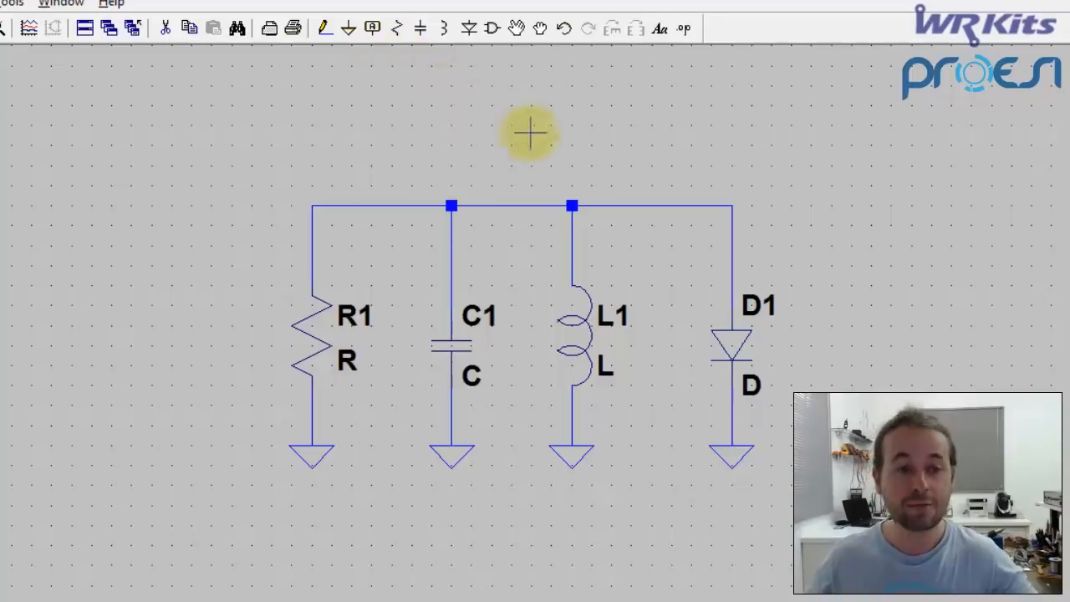
# Step: Create a net label named output and place it to the right of the rail above D1
pyautogui.press('F4')
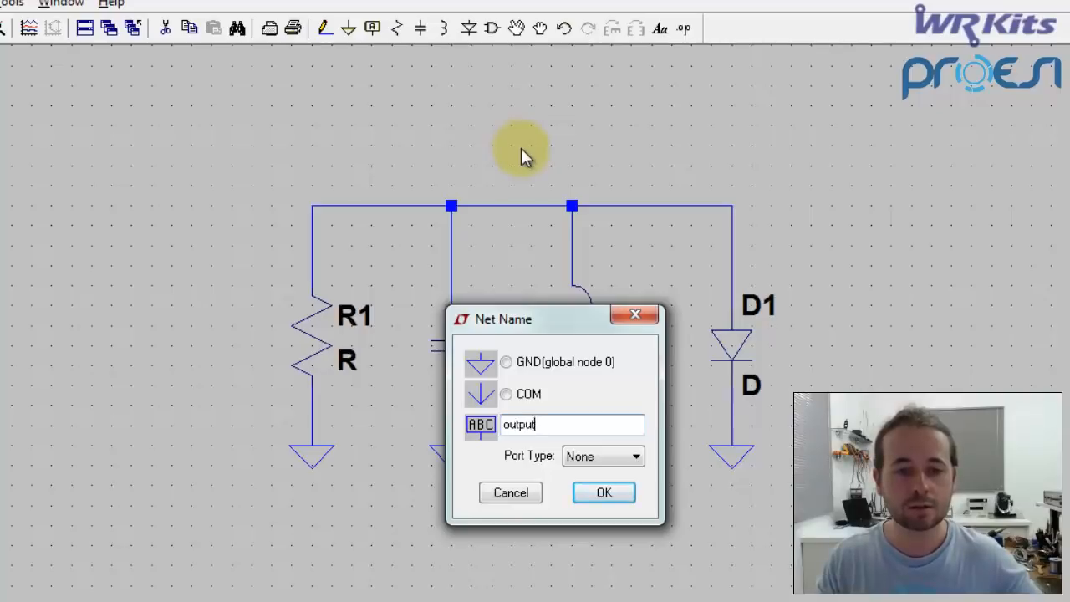
pyautogui.press('Return')
pyautogui.click(811, 205)
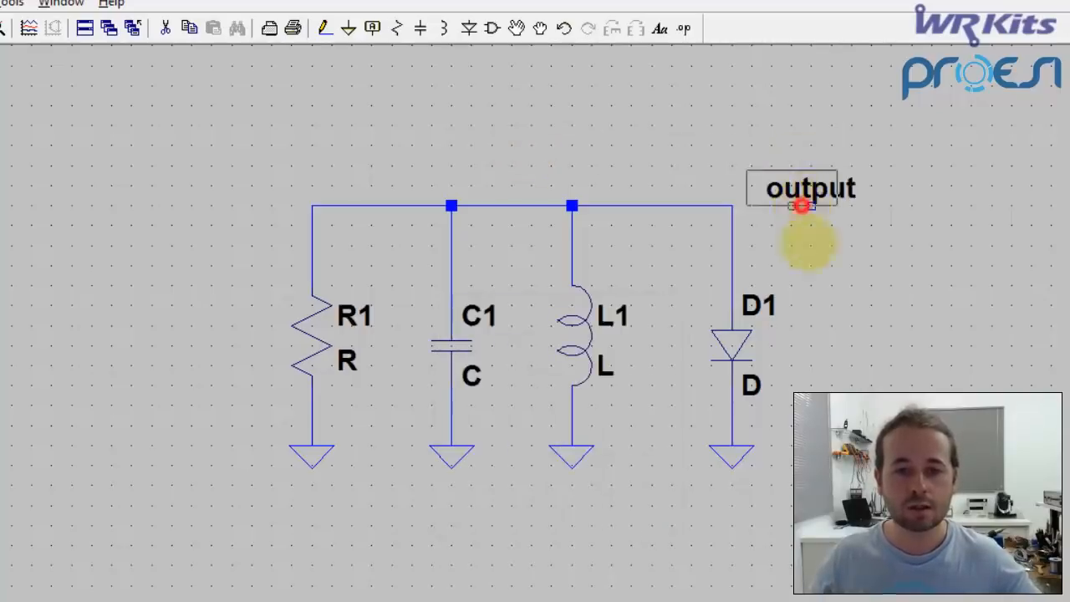
pyautogui.rightClick(831, 306)
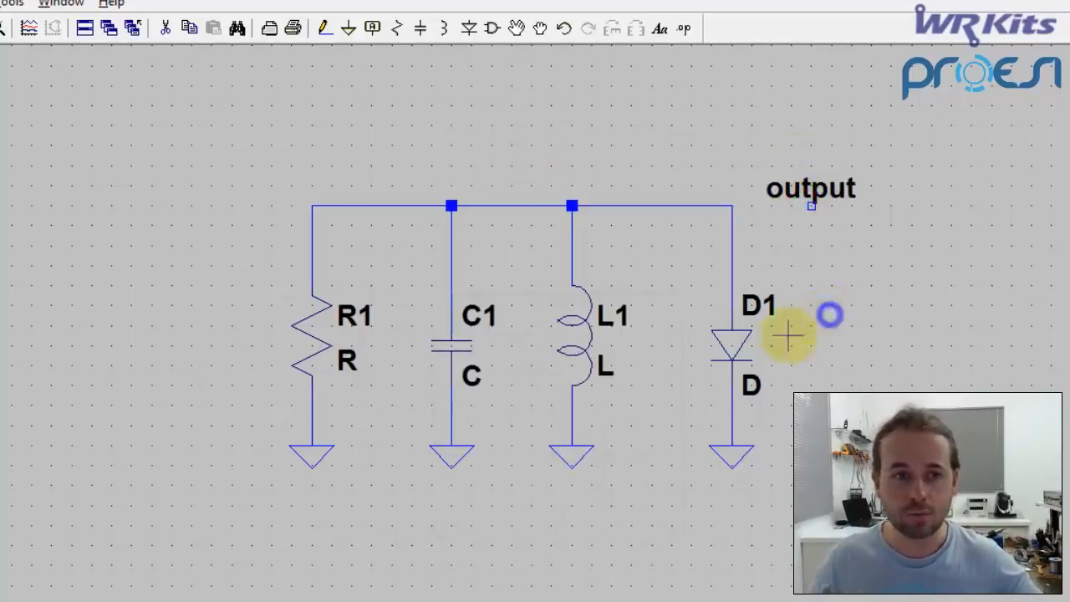
# Step: Wire the output label to the right end of the rail above D1
pyautogui.click(325, 32)
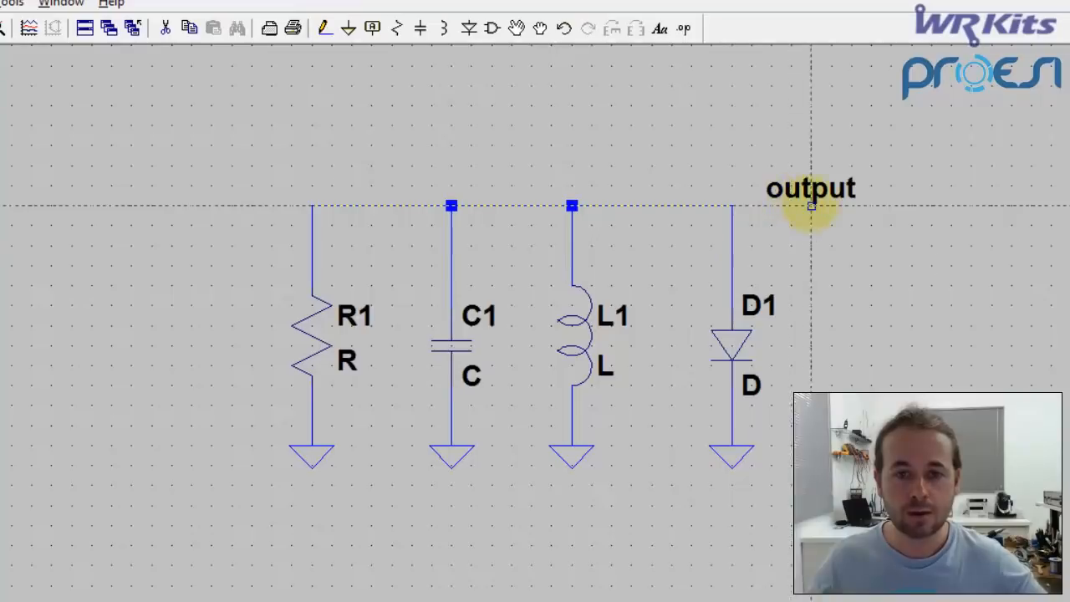
pyautogui.click(810, 205)
pyautogui.click(732, 205)
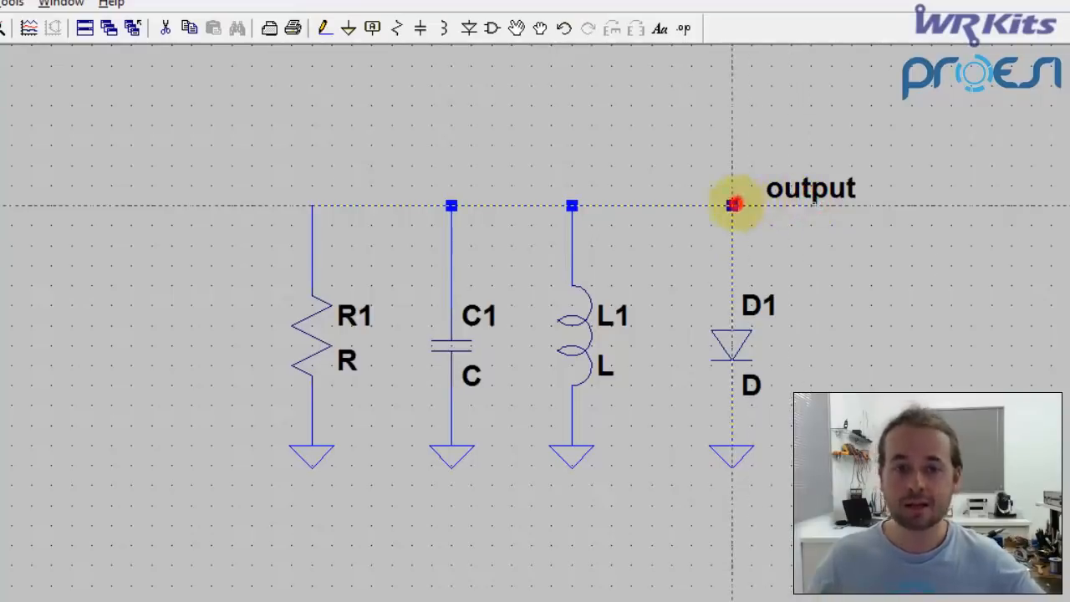
pyautogui.rightClick(610, 142)
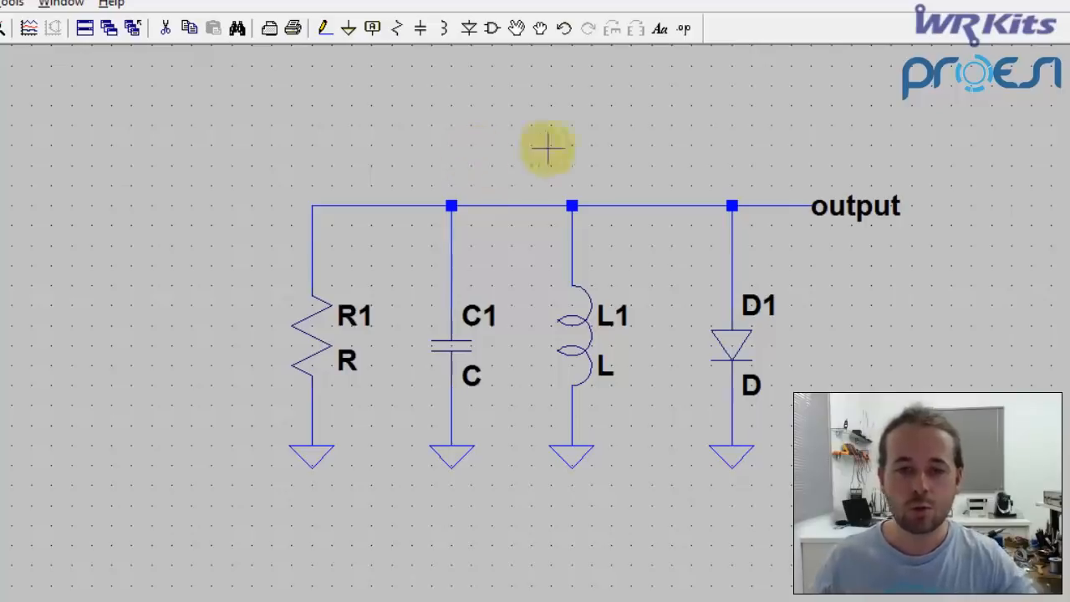
# Step: Set resistor R1's value to 100 and replace it with 1000
pyautogui.rightClick(347, 360)
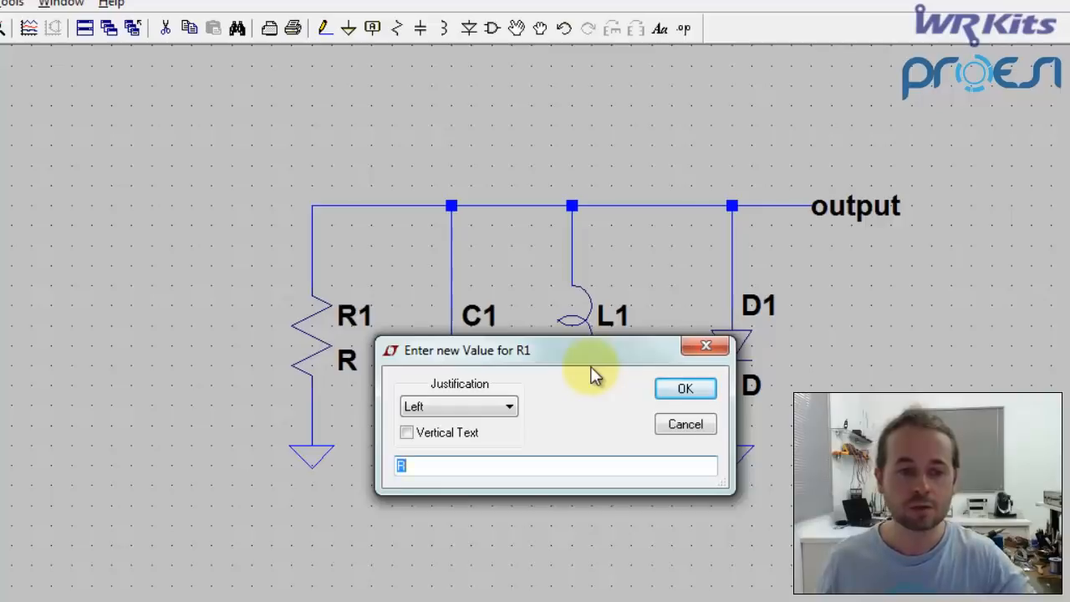
pyautogui.write('100')
pyautogui.press('Return')
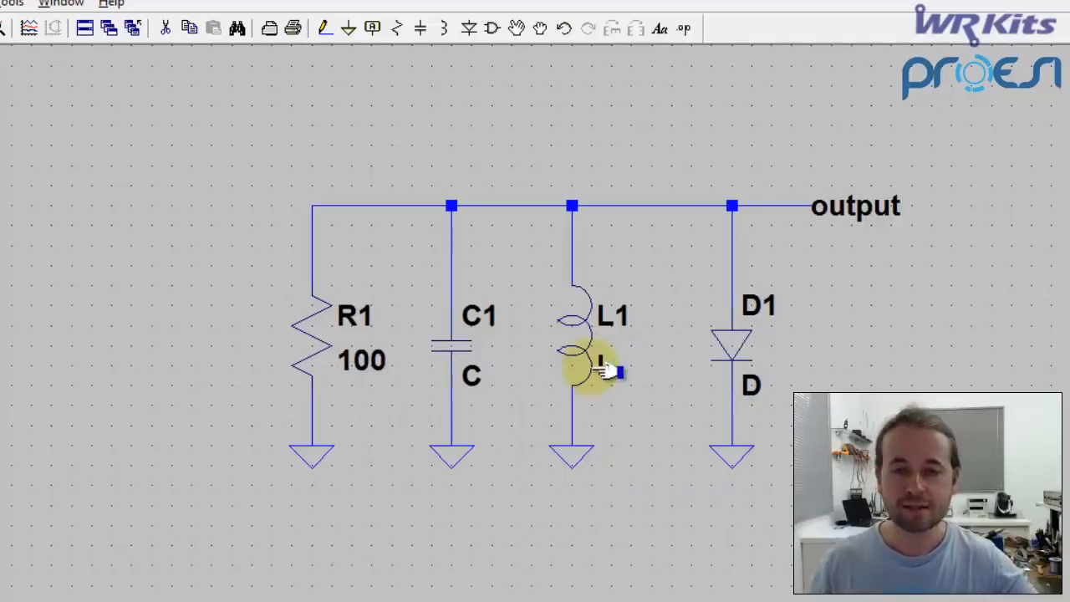
pyautogui.rightClick(368, 359)
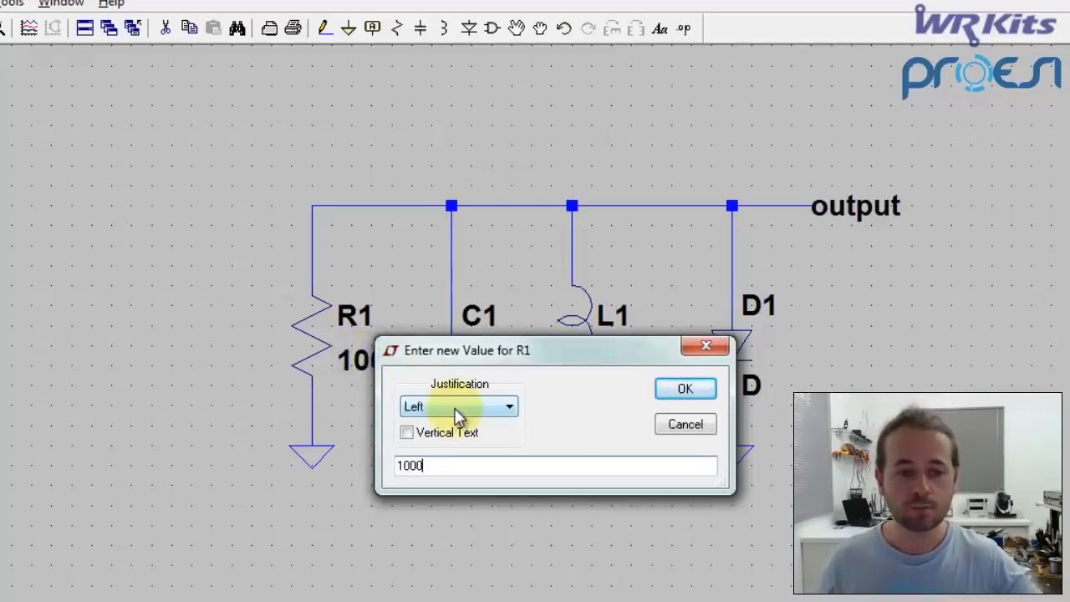
pyautogui.write('1000')
pyautogui.press('Return')
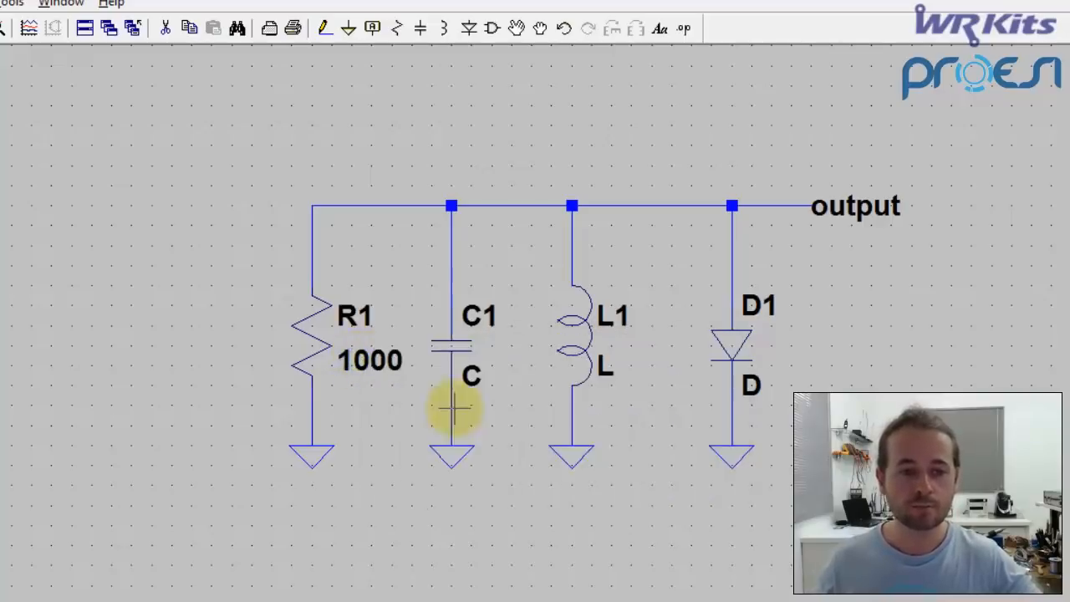
# Step: Set resistor R1's value to 1k using the kilo suffix
pyautogui.rightClick(366, 360)
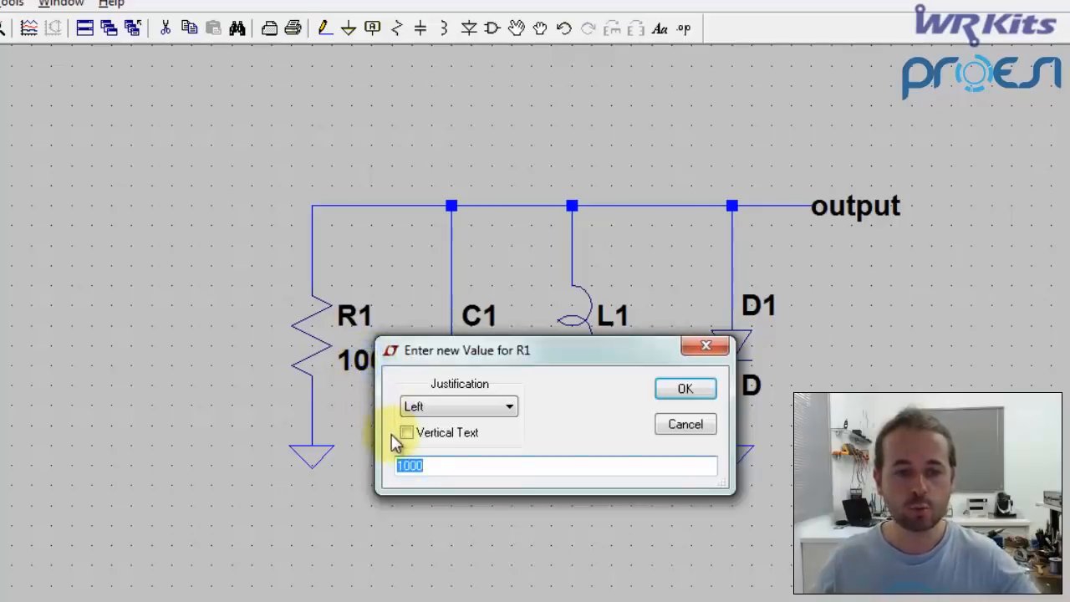
pyautogui.write('1k')
pyautogui.press('Return')
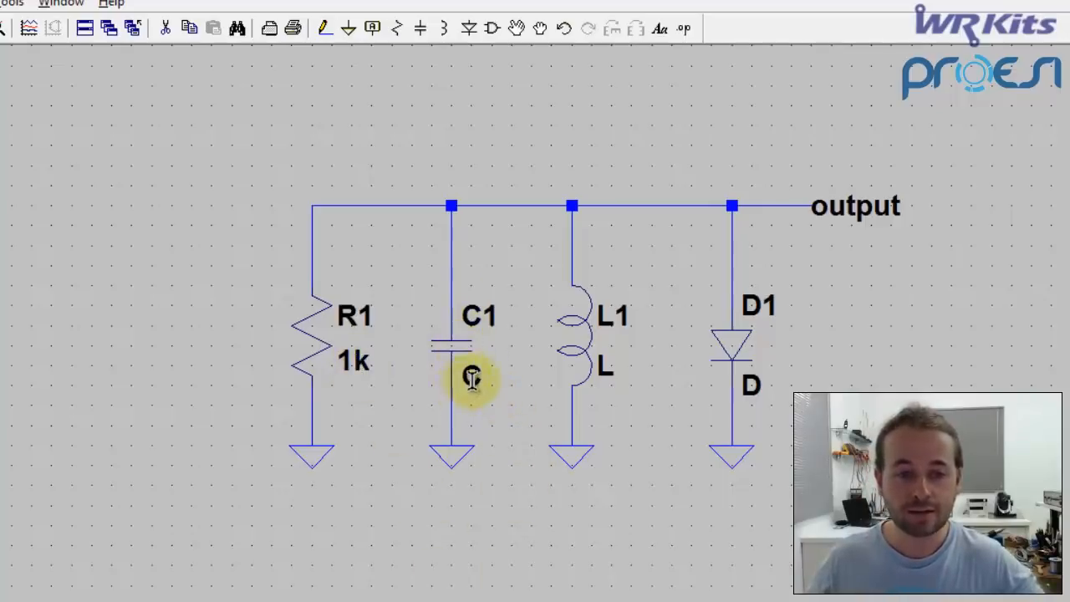
# Step: Set capacitor C1's value to 10n and replace it with 1u
pyautogui.rightClick(471, 378)
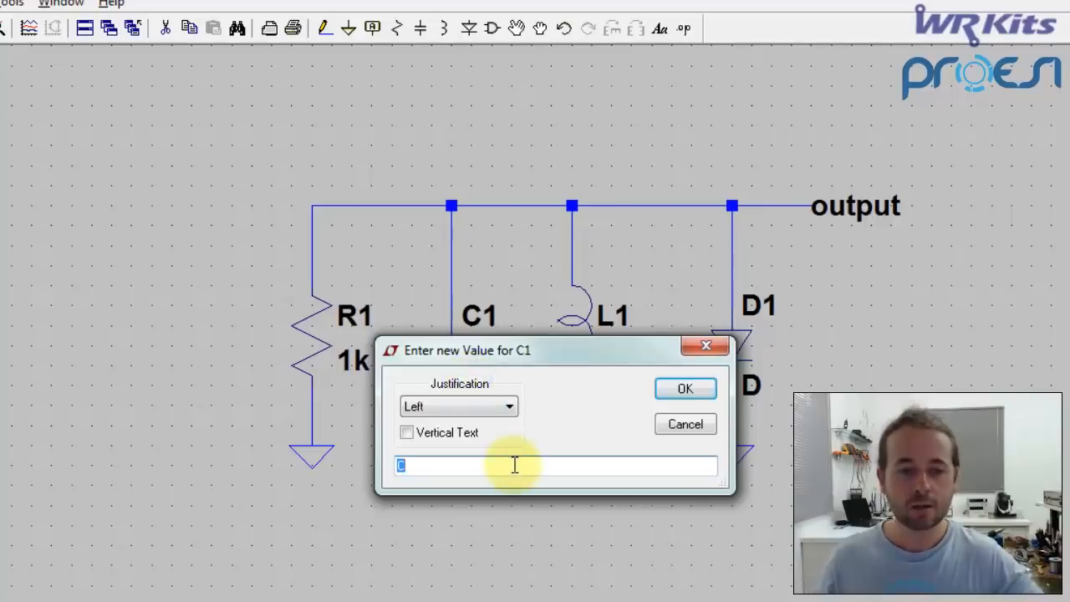
pyautogui.press('Return')
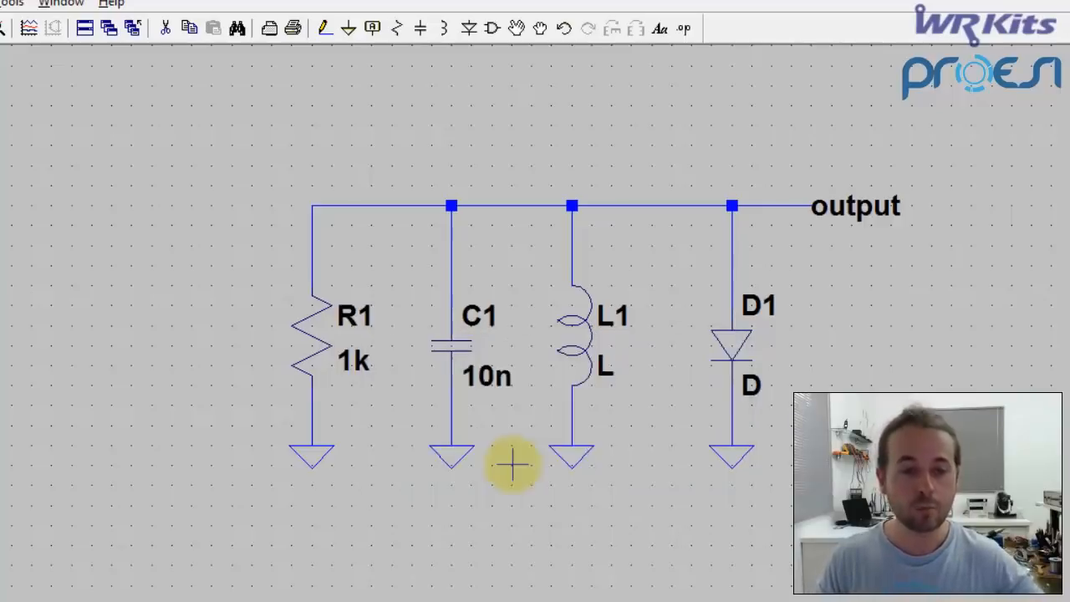
pyautogui.rightClick(488, 378)
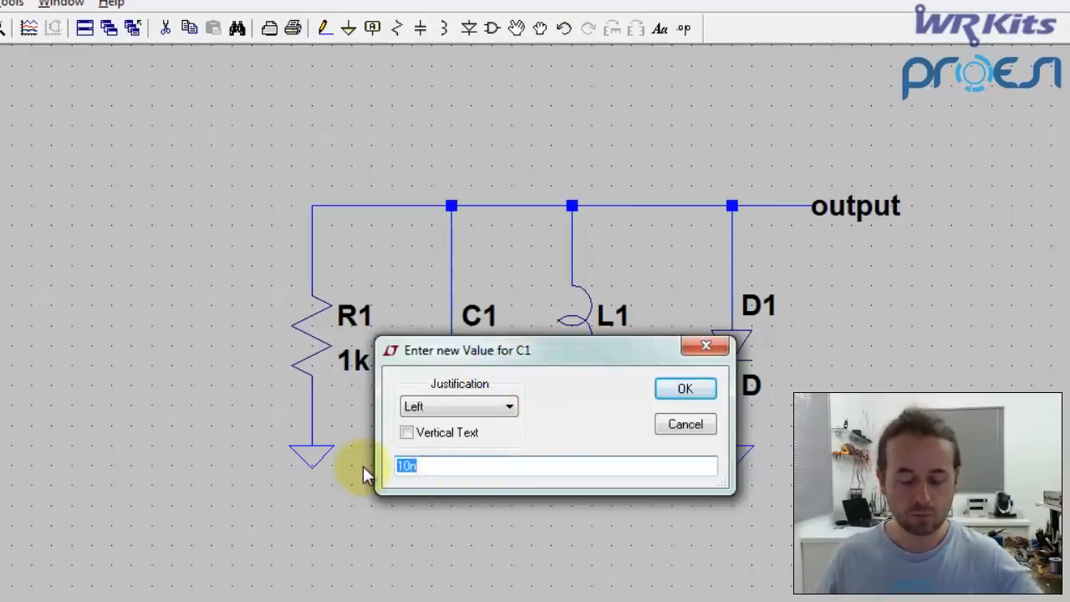
pyautogui.write('1u')
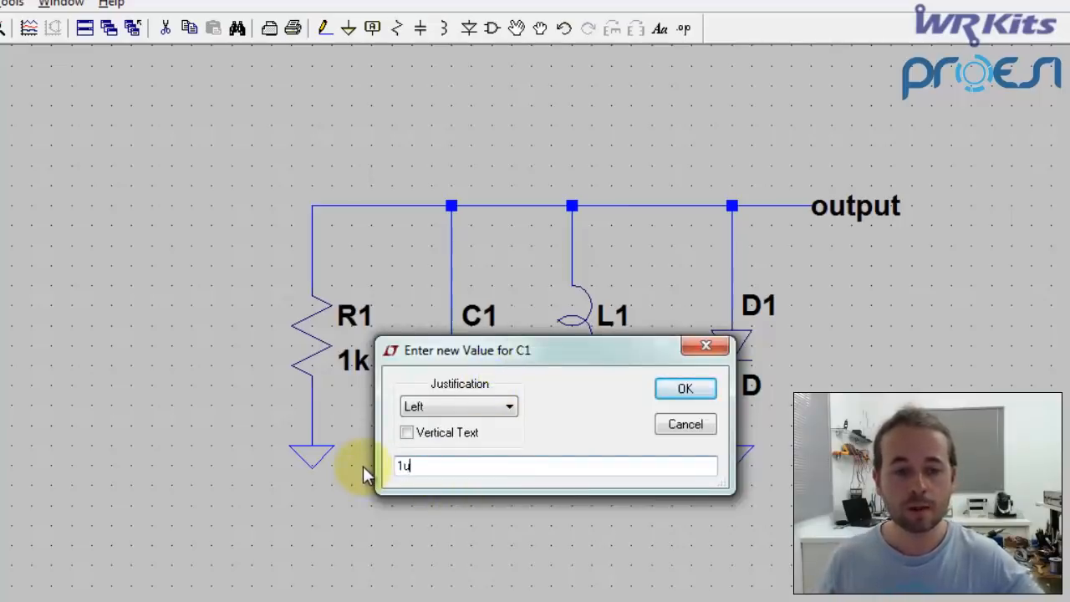
pyautogui.click(682, 390)
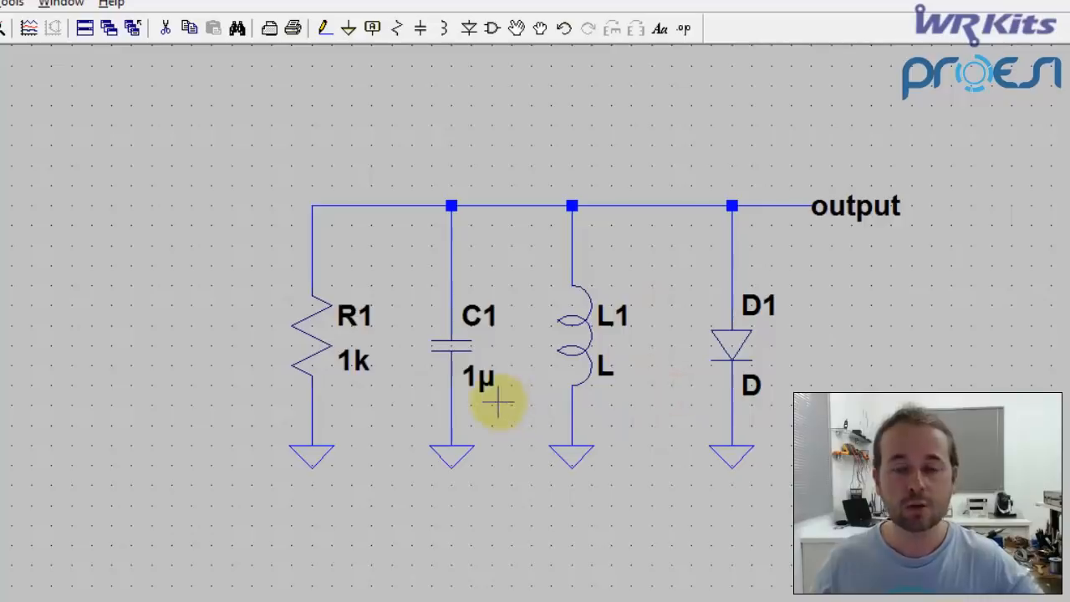
# Step: Set inductor L1's value to 100m
pyautogui.rightClick(605, 368)
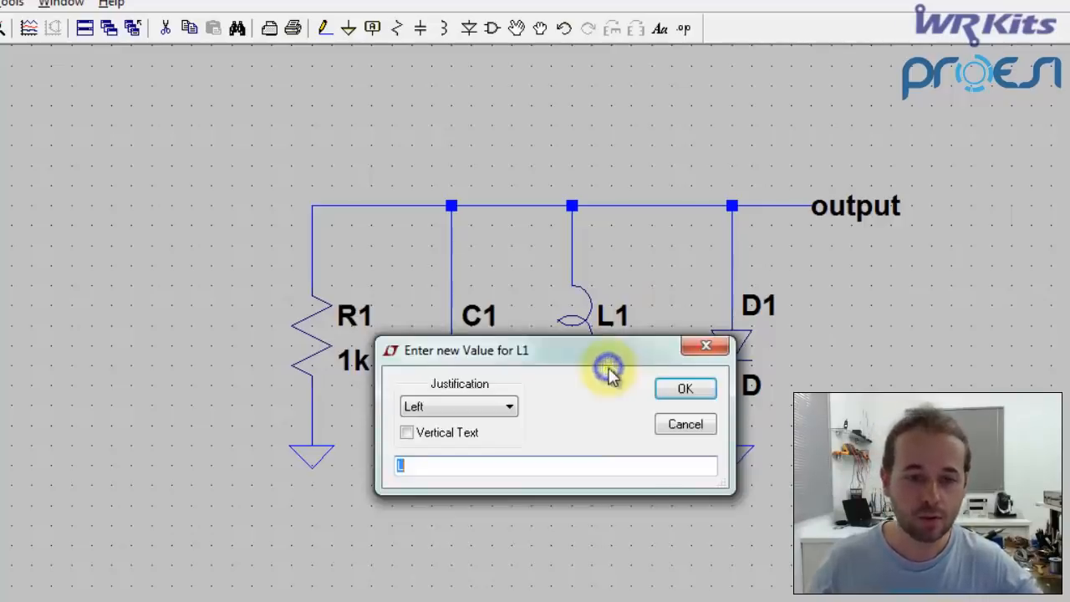
pyautogui.write('100')
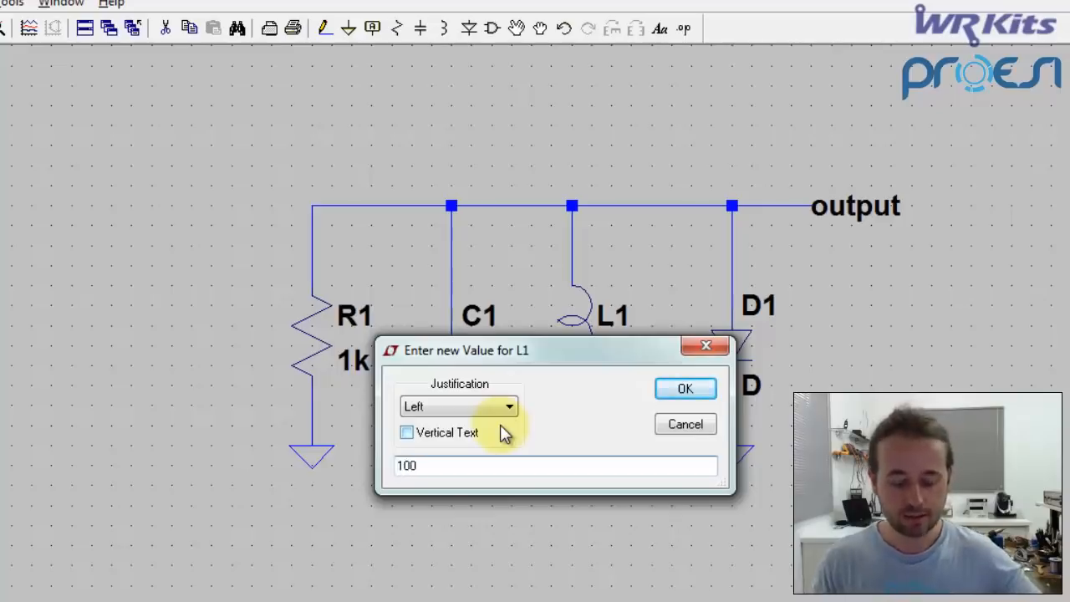
pyautogui.write('m')
pyautogui.press('Return')
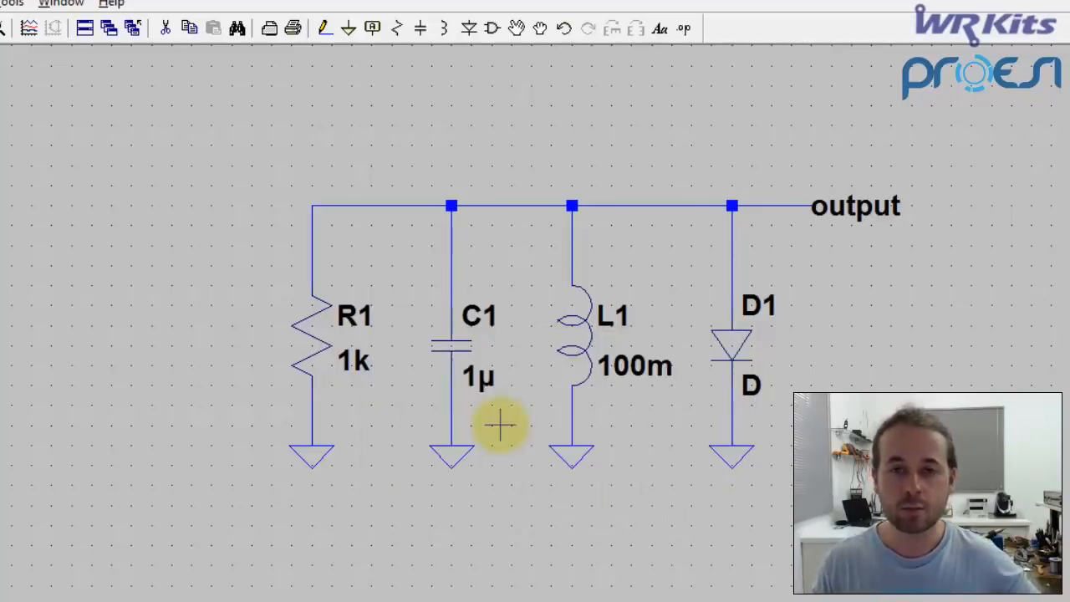
# Step: Assign the OnSemi 1N4148 silicon model to diode D1 from the list of available diodes
pyautogui.rightClick(736, 342)
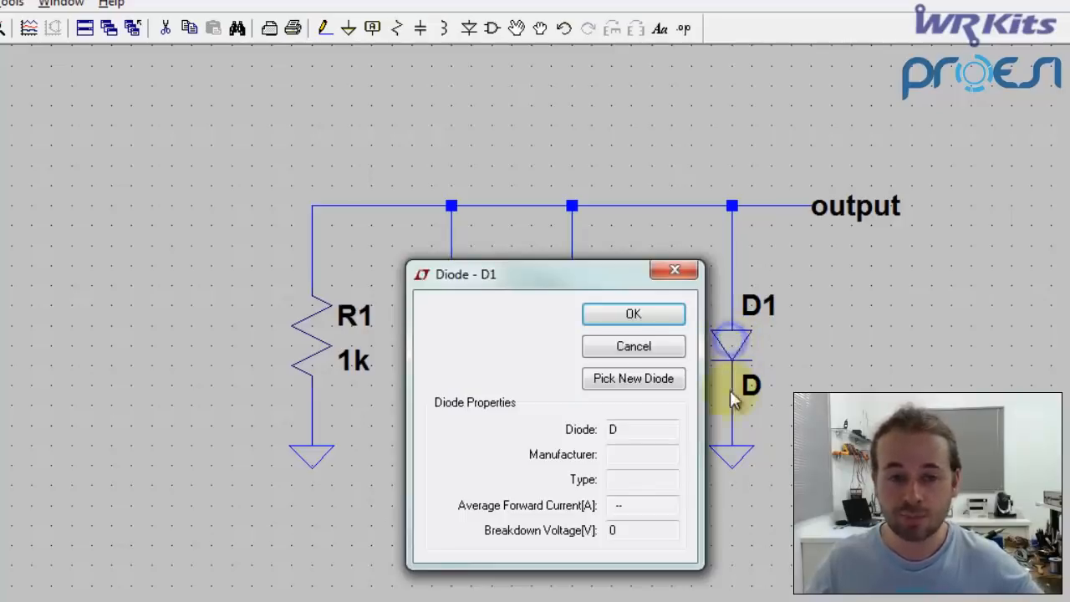
pyautogui.click(645, 383)
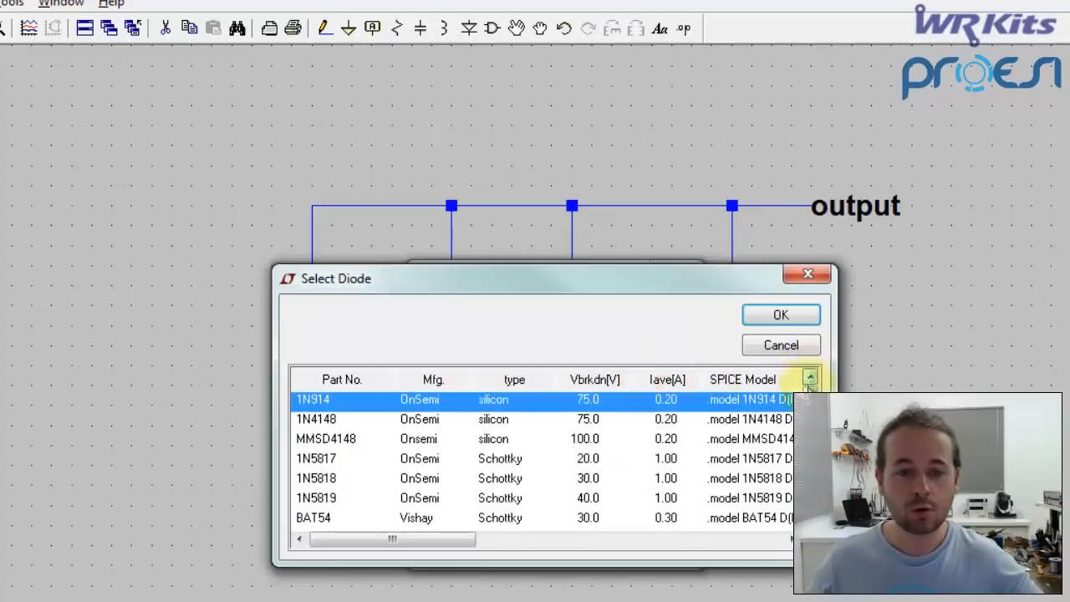
pyautogui.moveTo(809, 390); pyautogui.dragTo(812, 351)
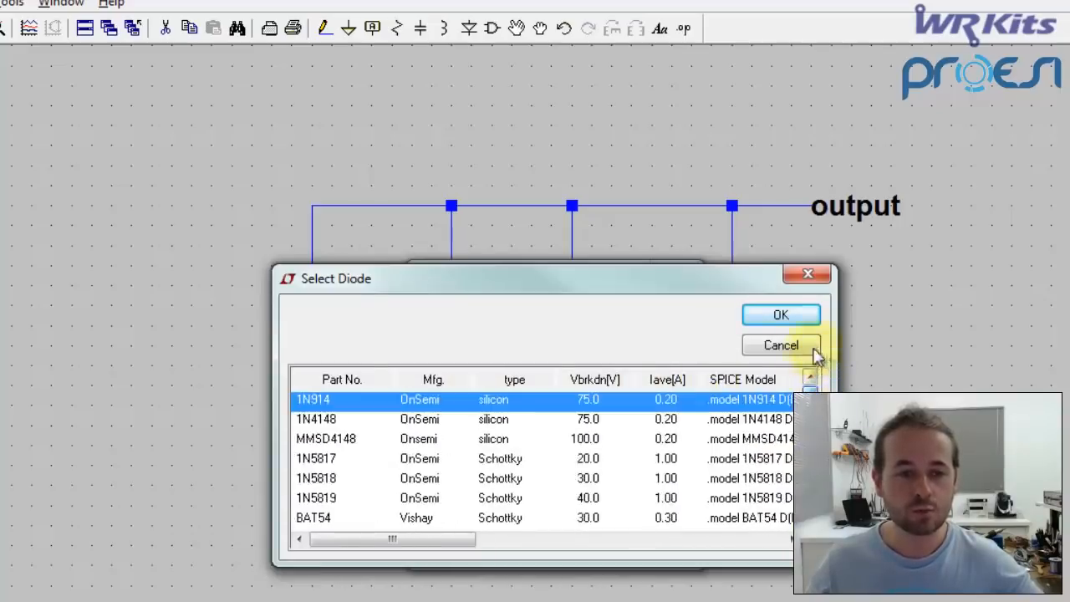
pyautogui.click(330, 419)
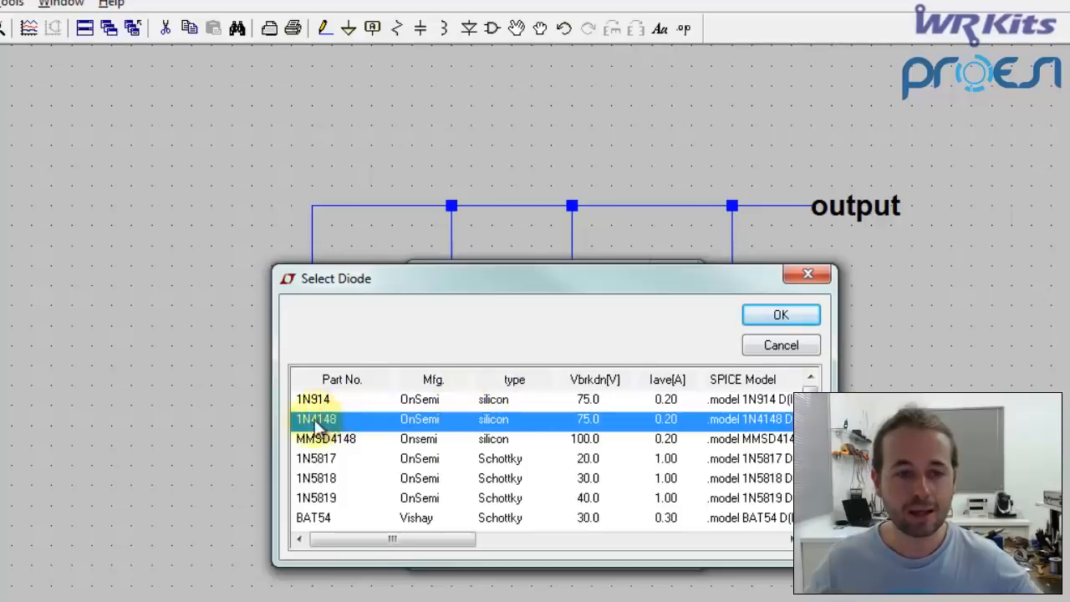
pyautogui.click(755, 314)
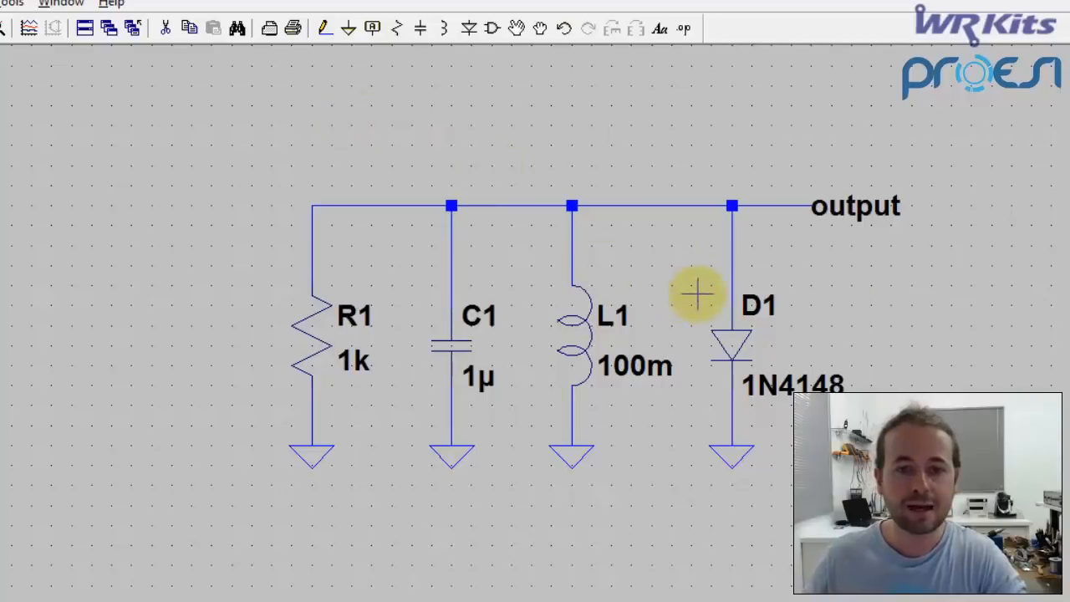
# Step: Delete resistor R1 together with its ground symbol and the vertical wires above and below it
pyautogui.click(164, 32)
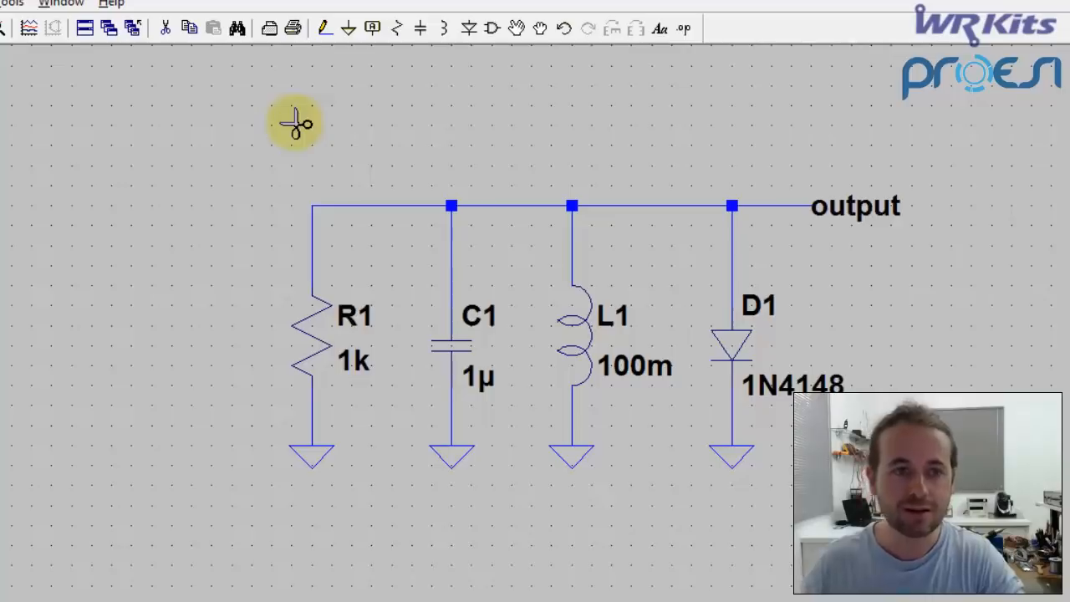
pyautogui.moveTo(224, 179); pyautogui.dragTo(390, 509)
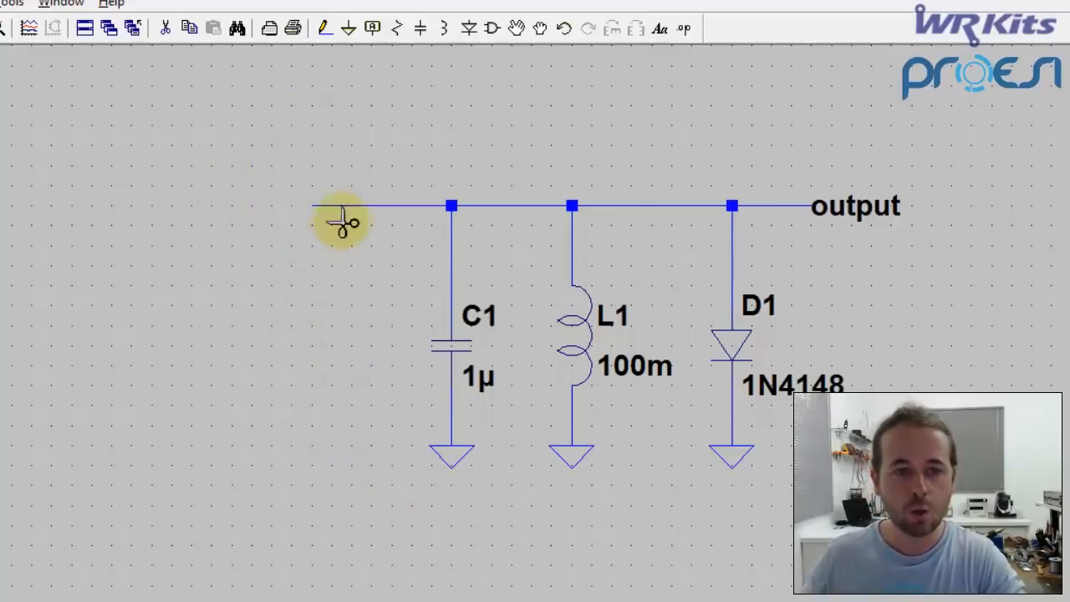
# Step: Delete the wire stub beside capacitor C1, followed by the whole remaining circuit in a single selection
pyautogui.click(378, 206)
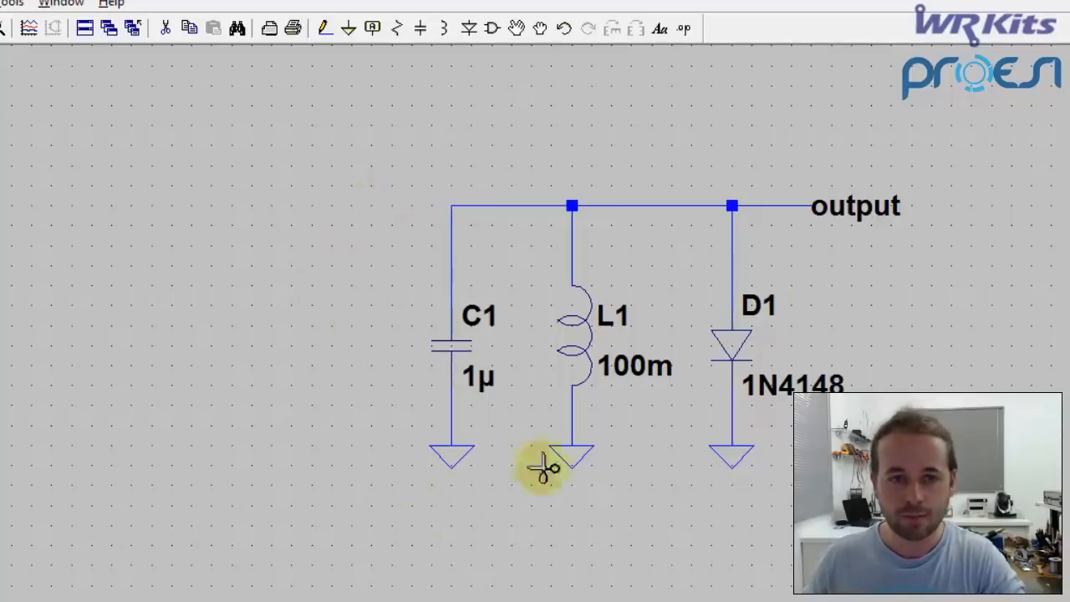
pyautogui.moveTo(996, 132); pyautogui.dragTo(259, 553)
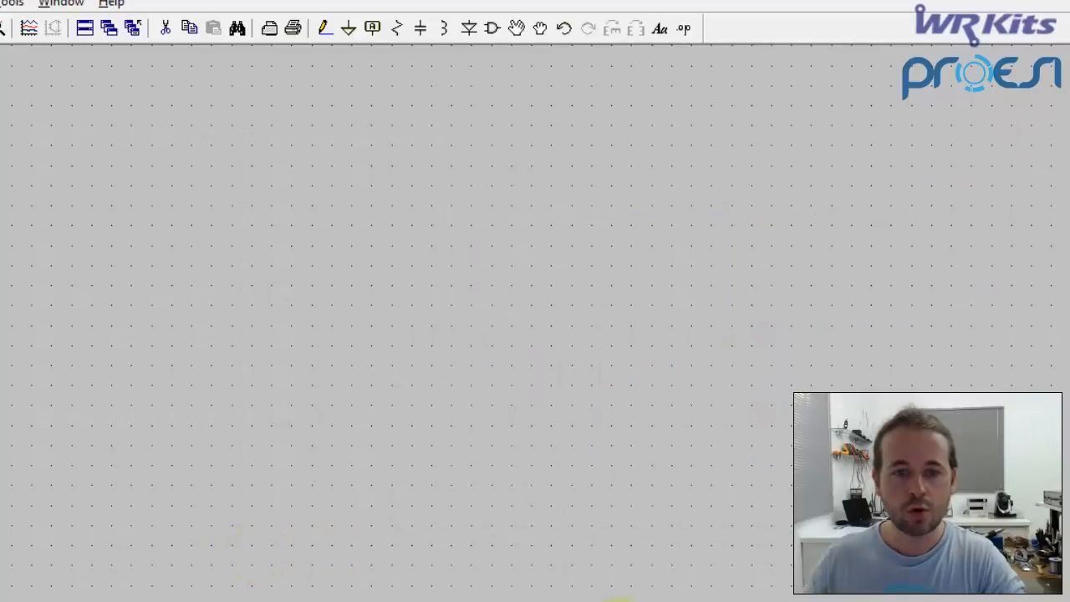
pyautogui.rightClick(607, 335)
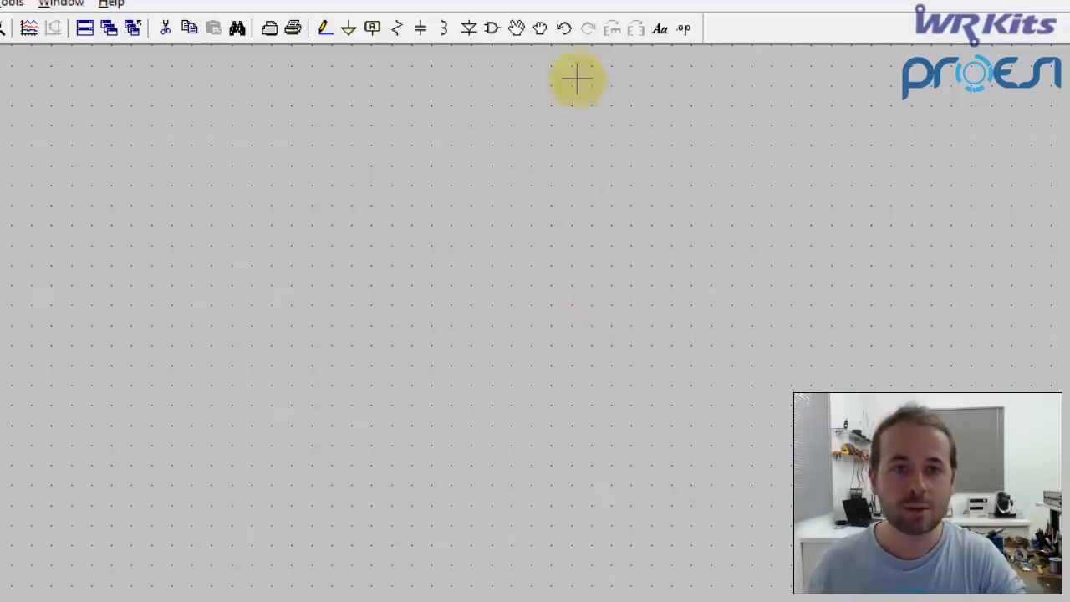
# Step: Undo the last two deletions to restore the circuit and the wire stub
pyautogui.click(564, 30)
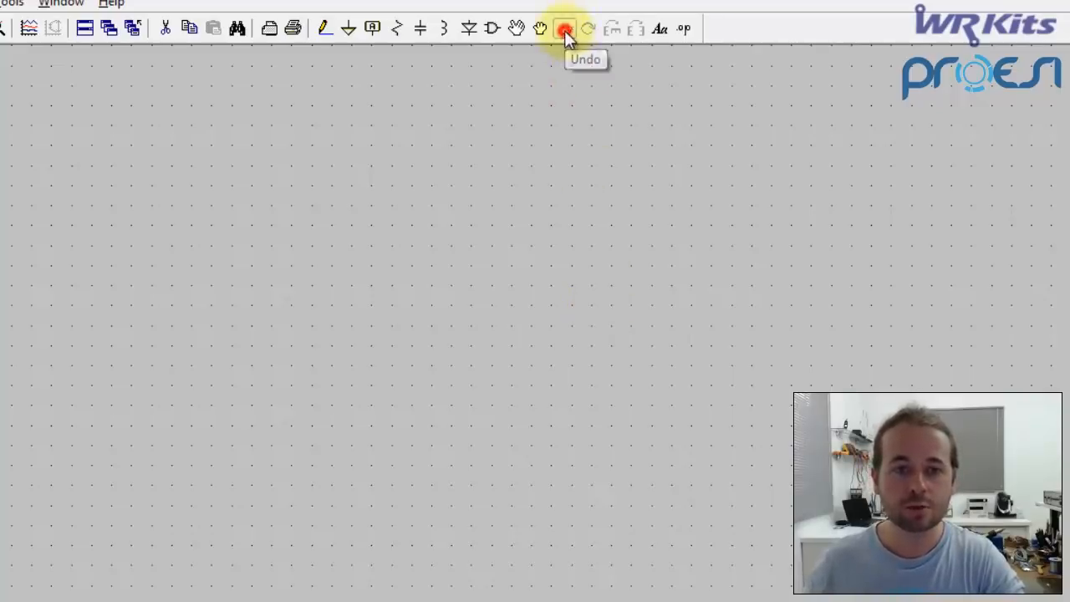
pyautogui.click(564, 31)
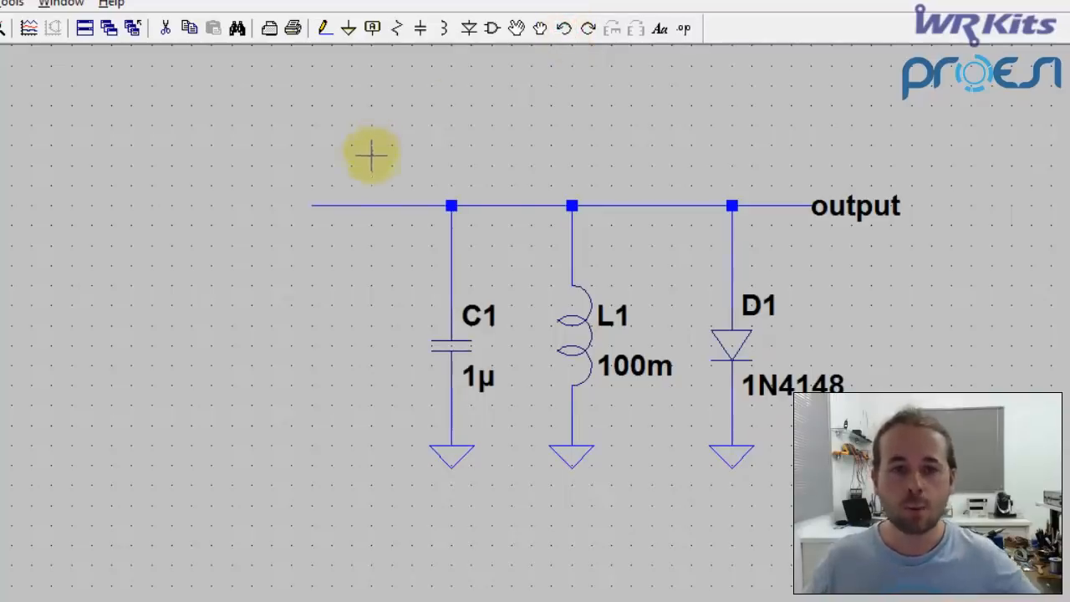
# Step: Delete the wire stub, the C1–L1 wire, capacitor C1 and its upper wire individually, and the rest of the schematic in one selection
pyautogui.click(160, 28)
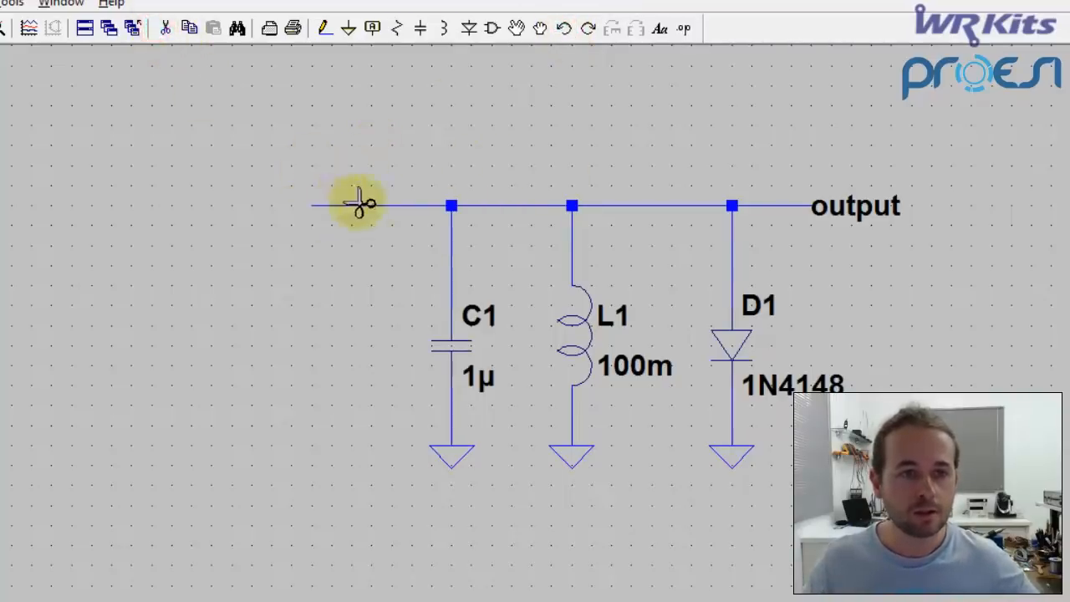
pyautogui.click(356, 203)
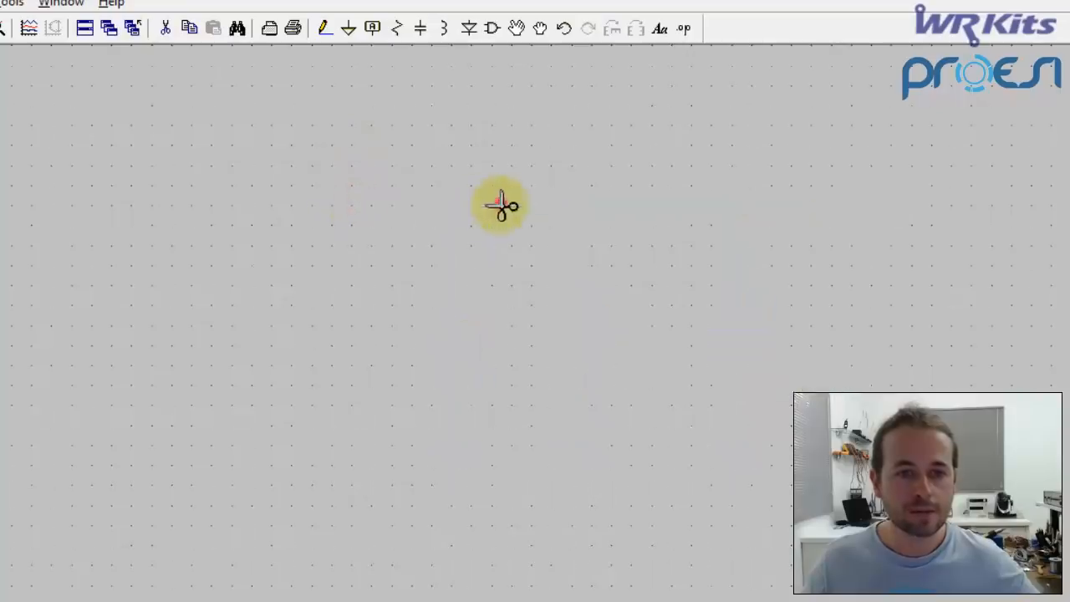
pyautogui.click(500, 205)
pyautogui.click(444, 340)
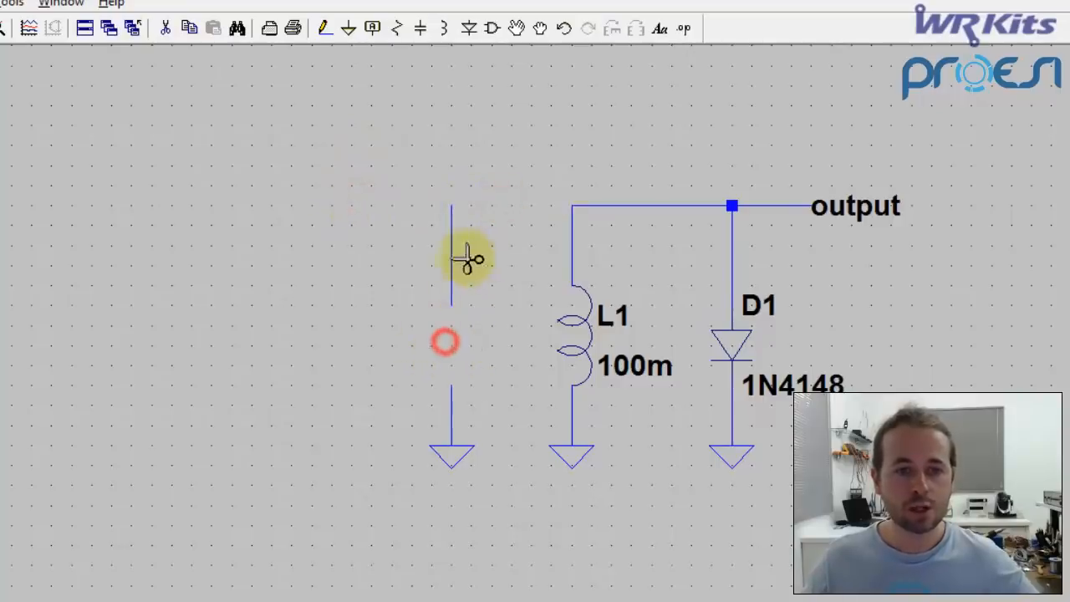
pyautogui.click(452, 266)
pyautogui.moveTo(310, 118); pyautogui.dragTo(1022, 513)
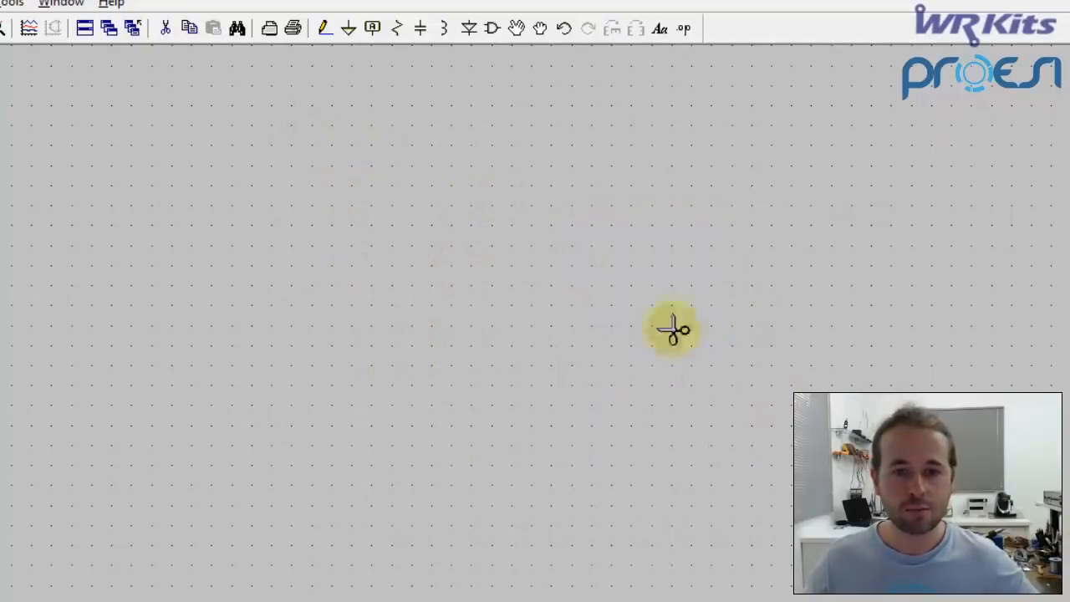
pyautogui.rightClick(567, 266)
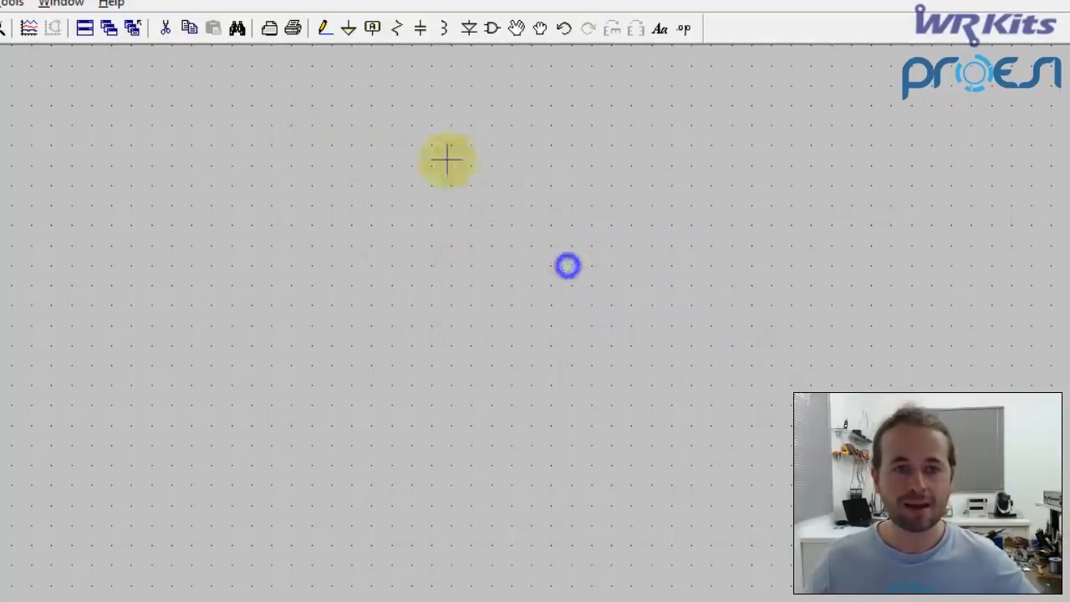
# Step: Browse the component symbol library and close it without choosing a part
pyautogui.click(494, 29)
pyautogui.moveTo(516, 198); pyautogui.dragTo(412, 94)
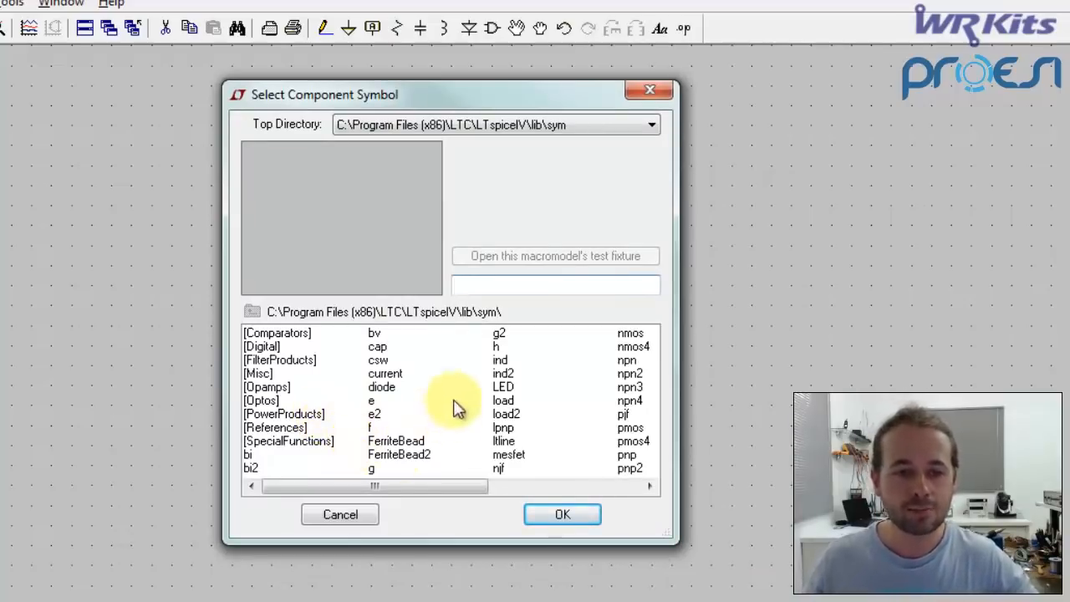
pyautogui.moveTo(446, 486); pyautogui.dragTo(424, 490)
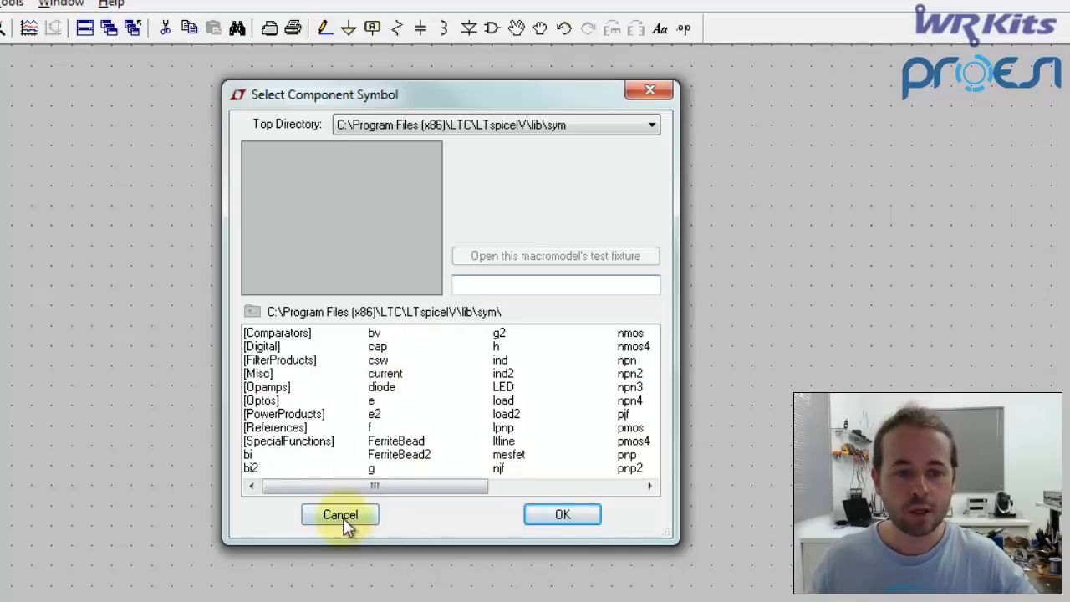
pyautogui.moveTo(423, 98); pyautogui.dragTo(417, 79)
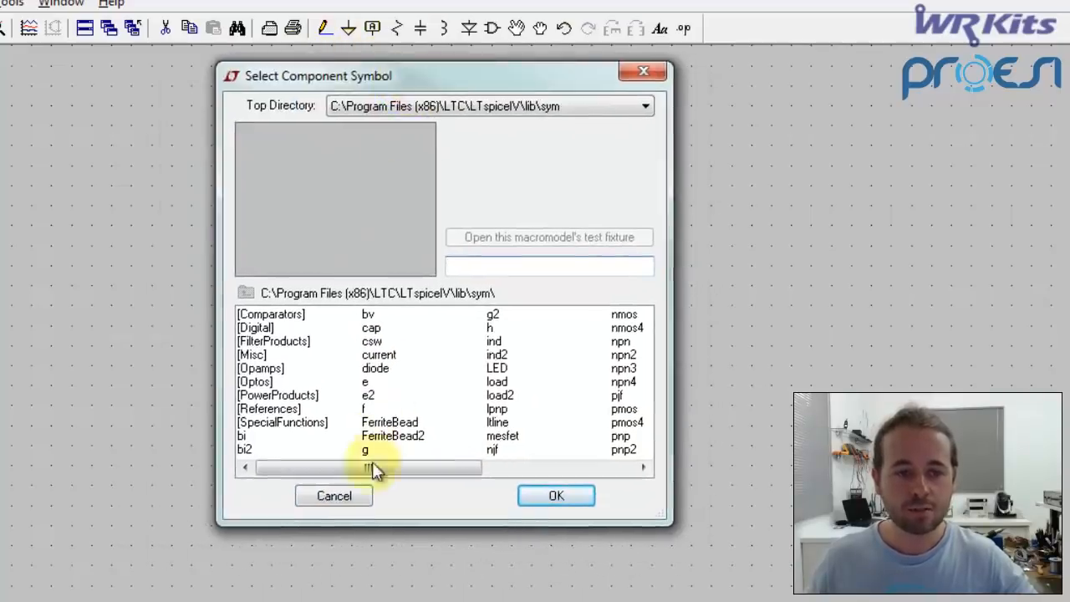
pyautogui.click(344, 494)
# Step: Reopen the component symbol library and search it for "led", "npn" and "pnp"
pyautogui.press('F2')
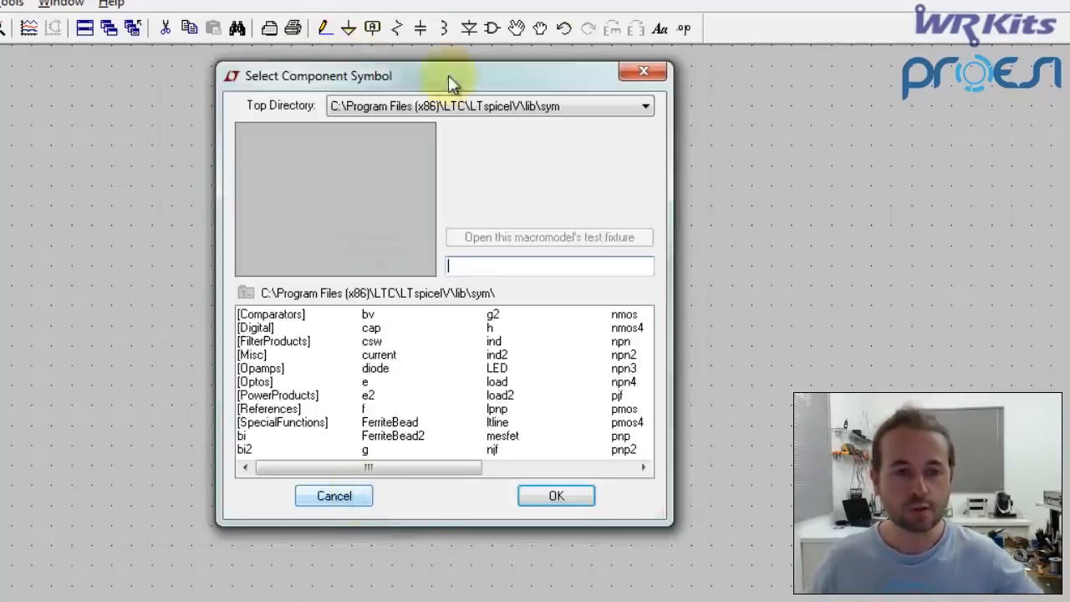
pyautogui.moveTo(447, 83); pyautogui.dragTo(378, 85)
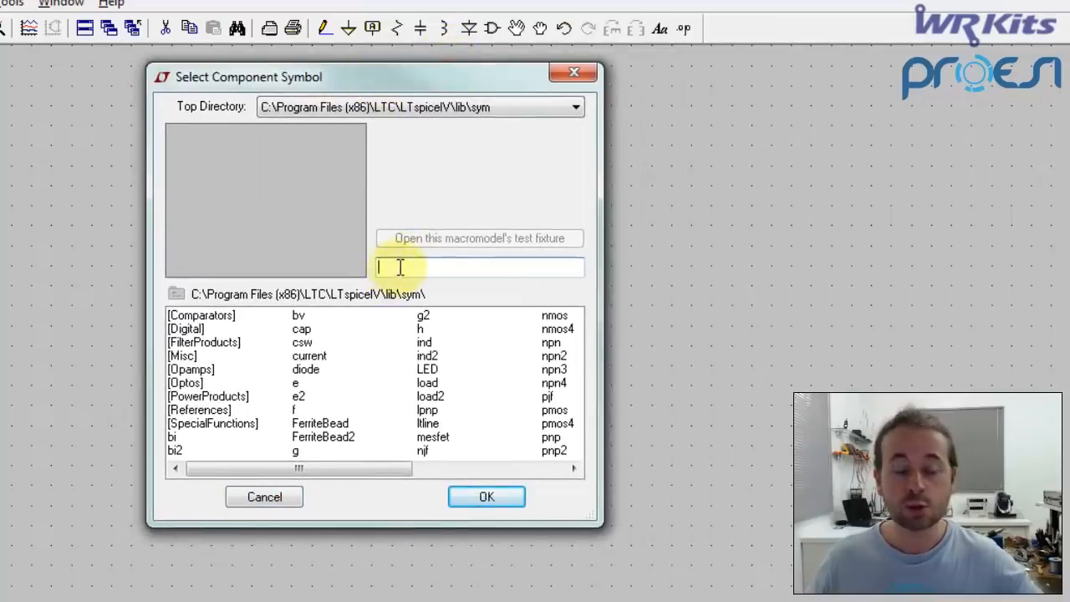
pyautogui.click(456, 272)
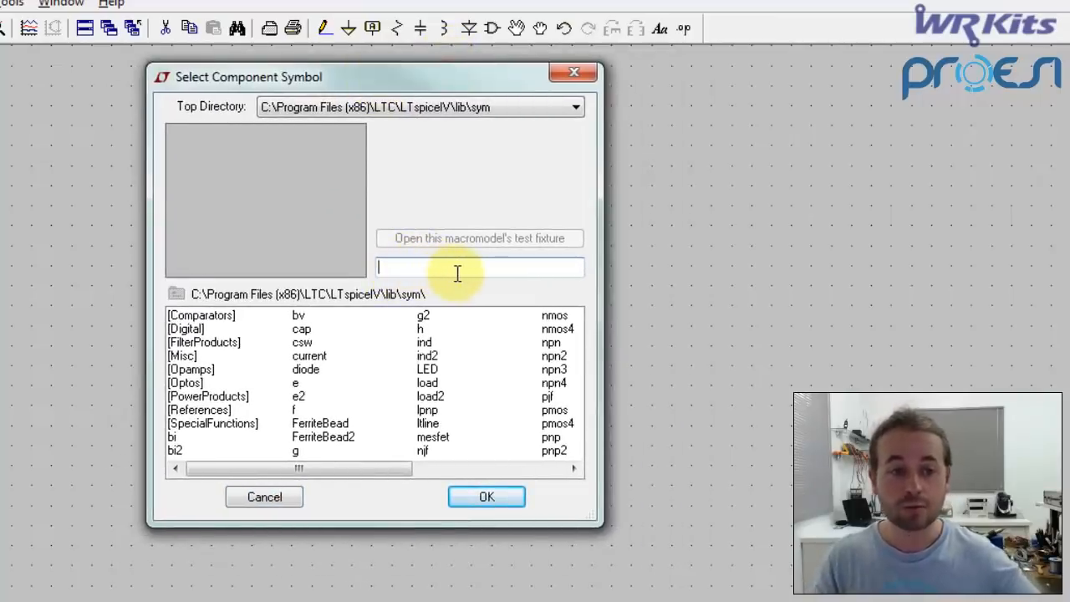
pyautogui.write('led')
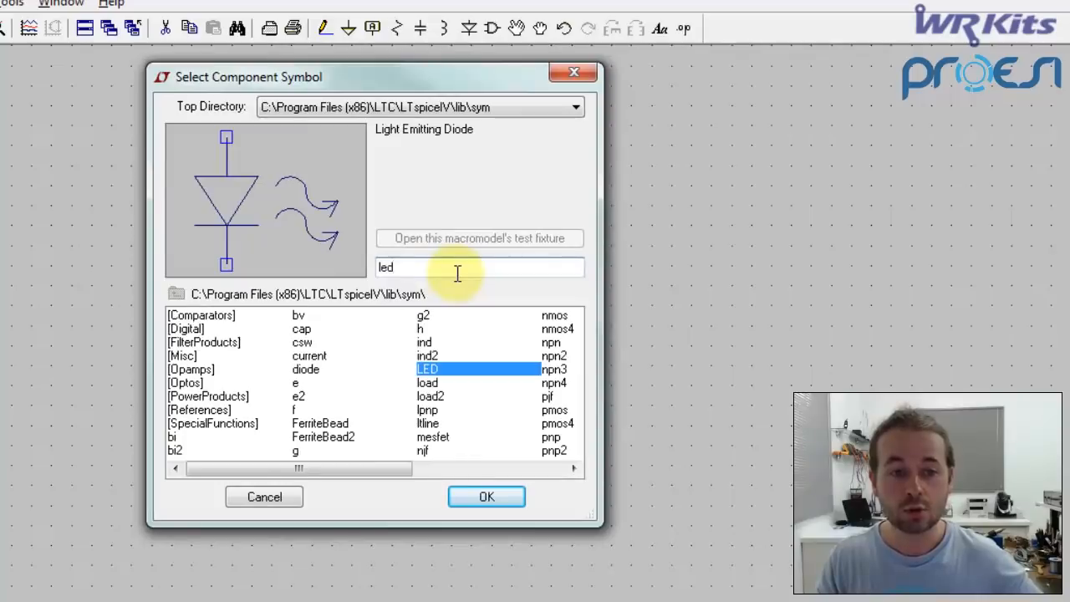
pyautogui.press('BackSpace')
pyautogui.press('BackSpace')
pyautogui.write('npn')
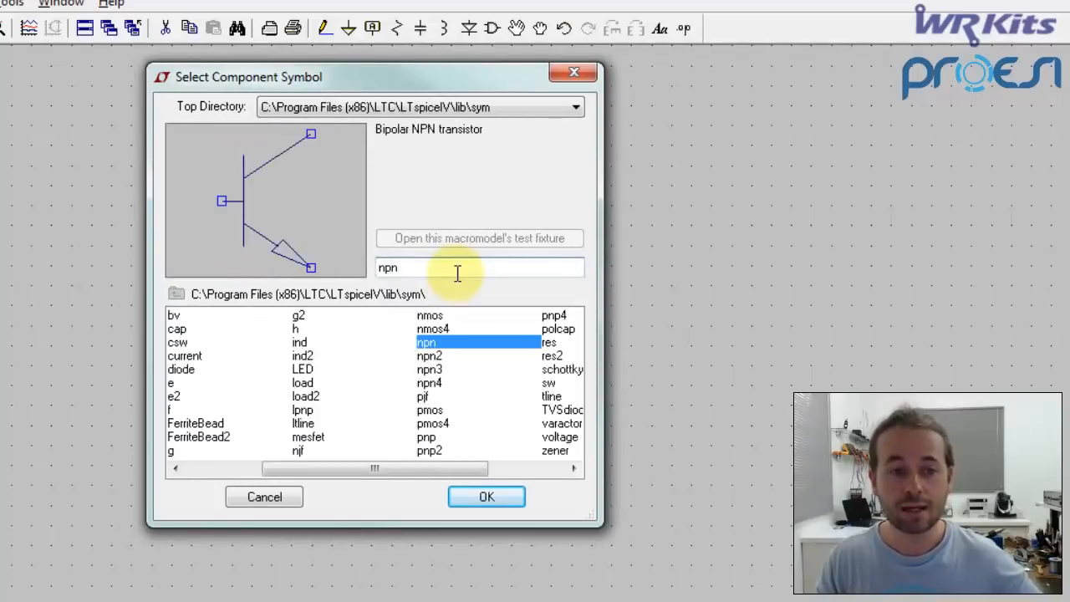
pyautogui.press('BackSpace')
pyautogui.press('BackSpace')
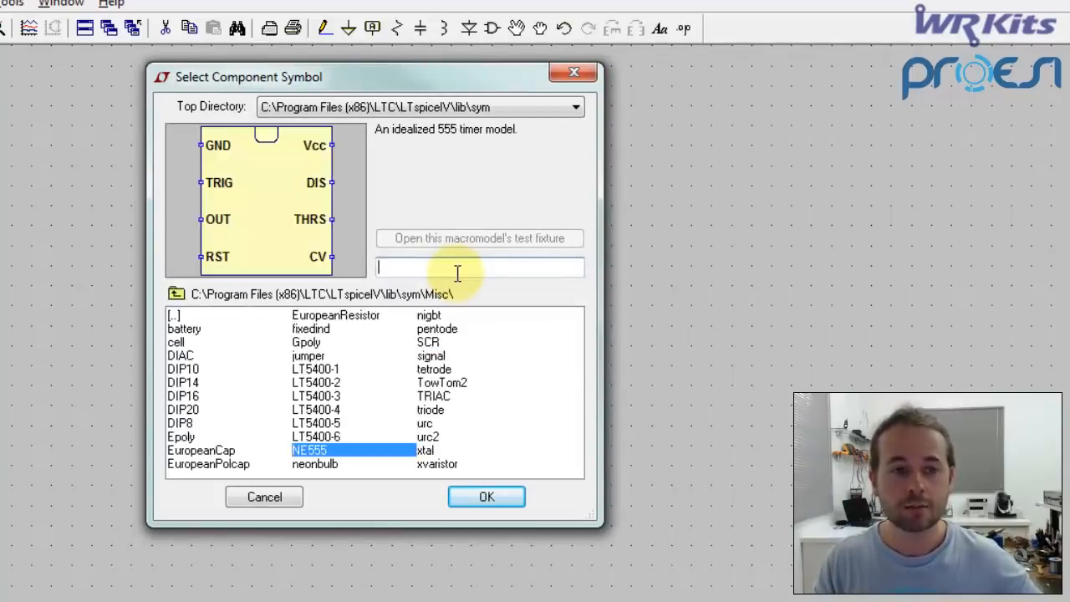
pyautogui.write('pnp')
pyautogui.press('BackSpace')
pyautogui.press('BackSpace')
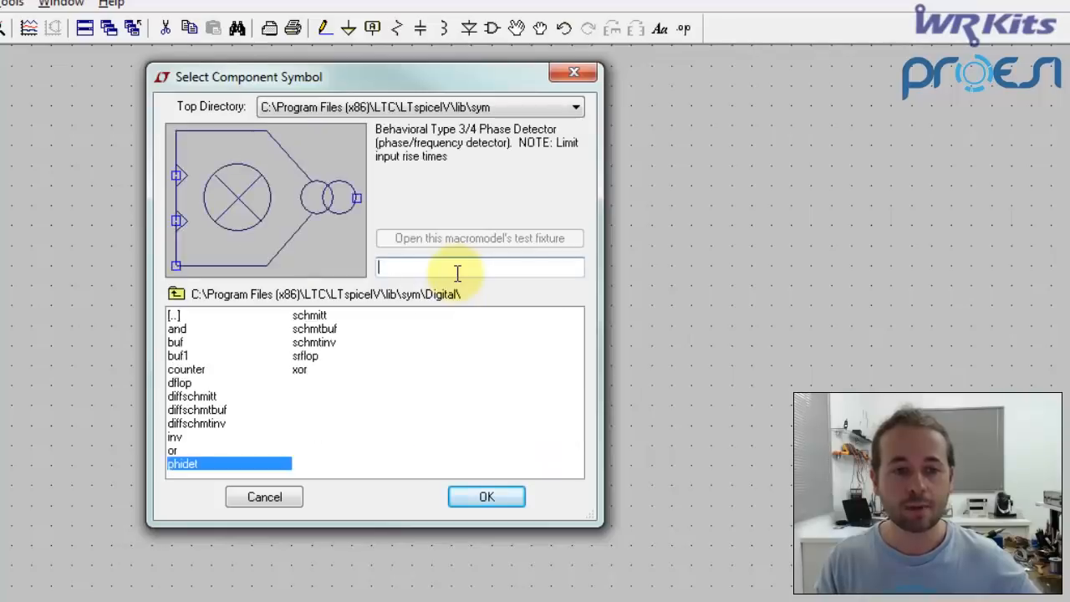
# Step: Search the component library for a MOSFET using "mosf" and "nch"
pyautogui.write('mosf')
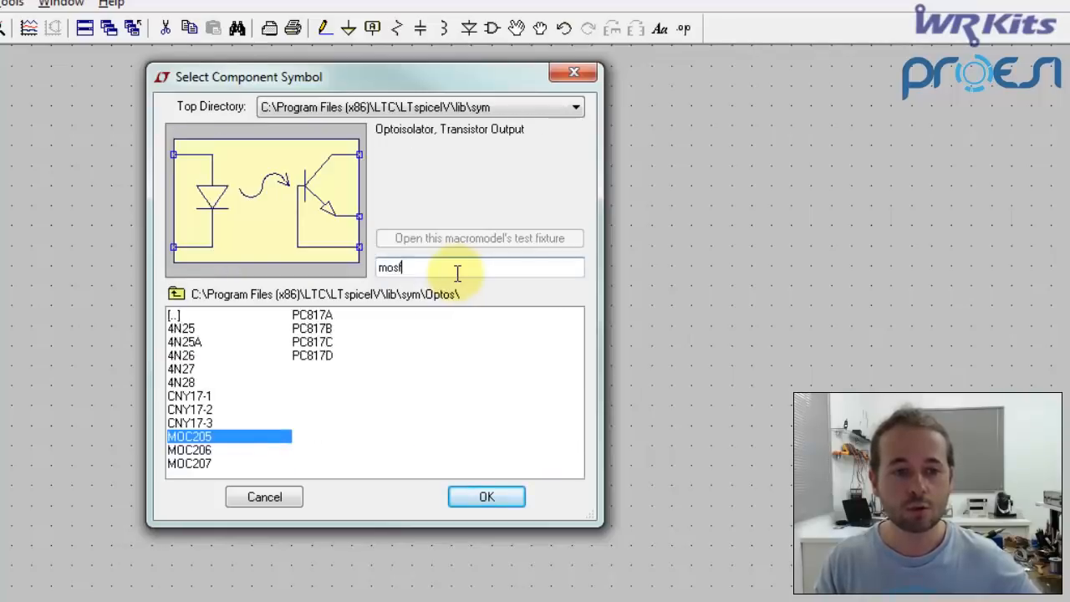
pyautogui.press('BackSpace')
pyautogui.press('BackSpace')
pyautogui.press('BackSpace')
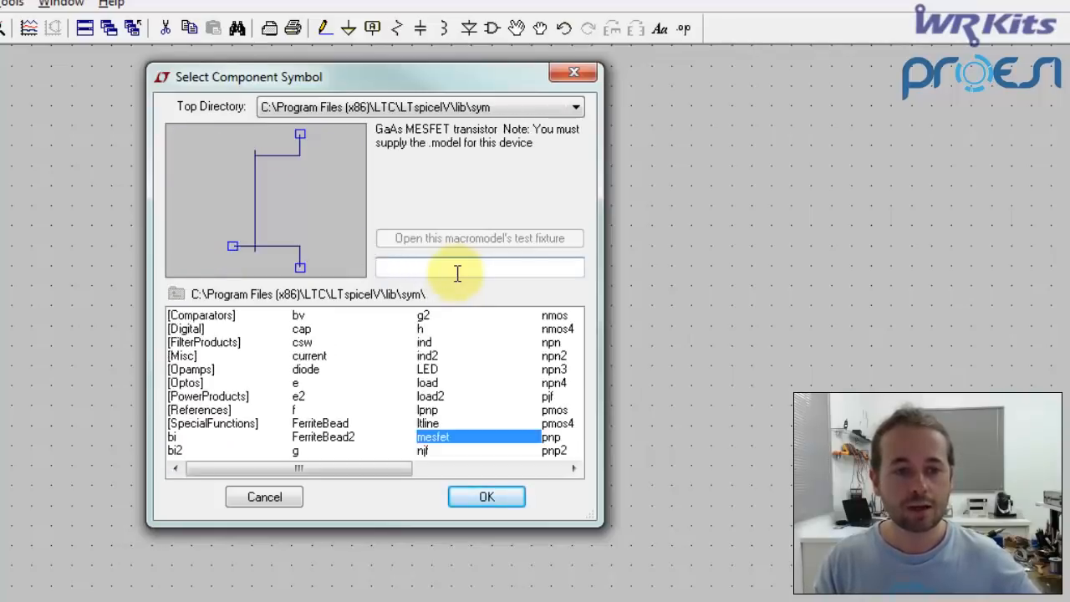
pyautogui.write('n')
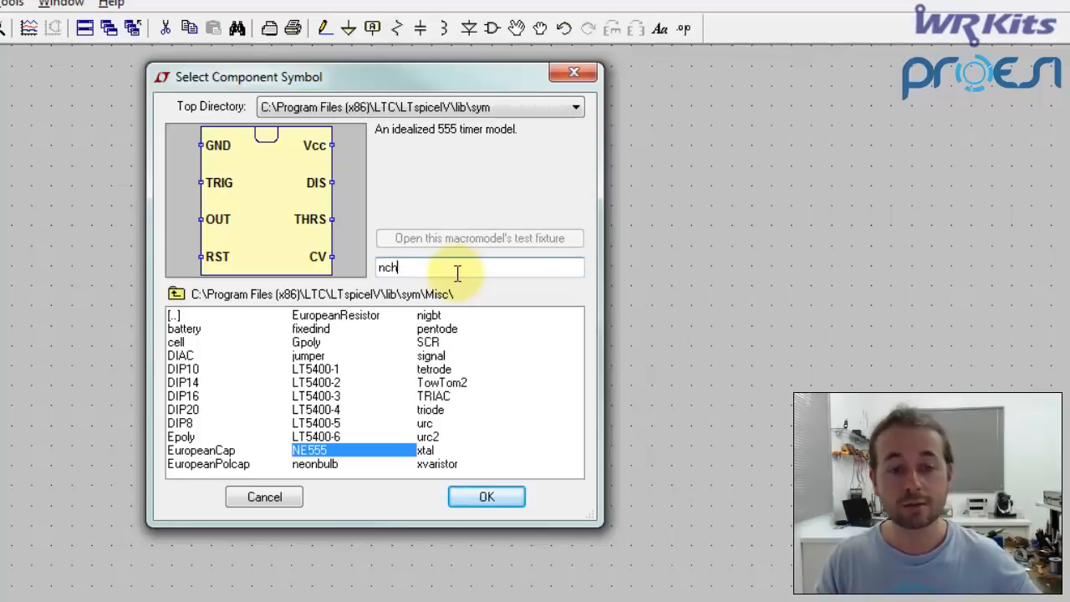
# Step: Return to the library's main symbol folder and preview the varactor, schottky, zener and pmos symbols
pyautogui.click(176, 293)
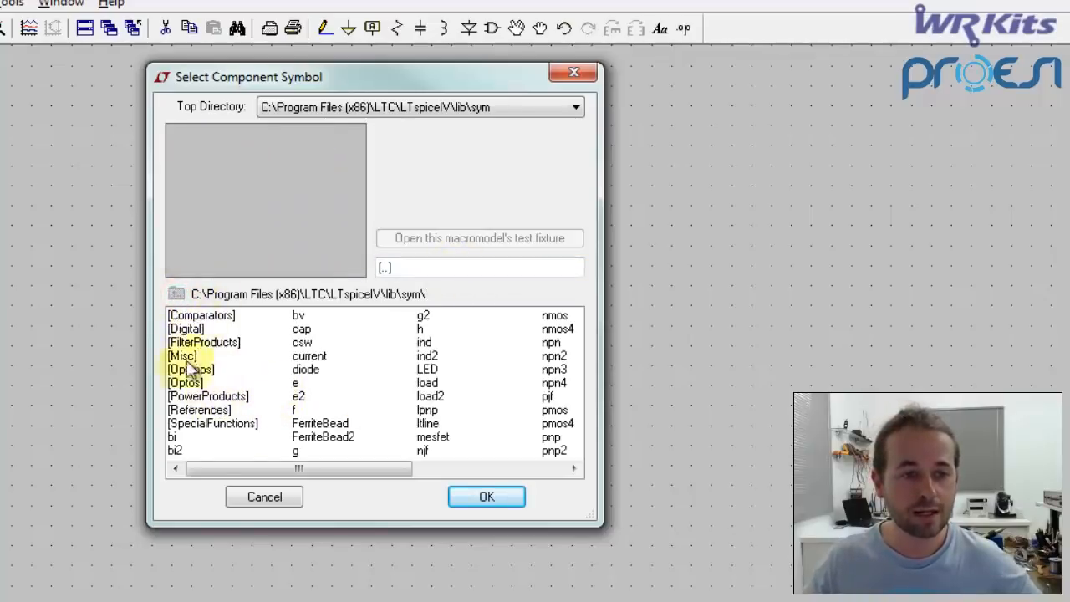
pyautogui.moveTo(221, 464); pyautogui.dragTo(389, 465)
pyautogui.click(434, 426)
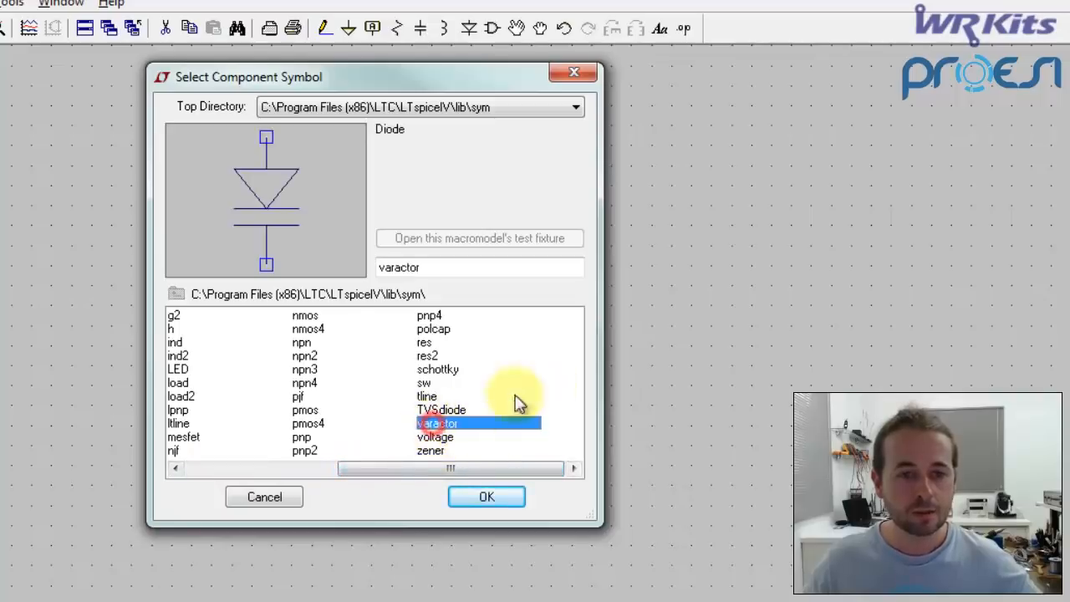
pyautogui.click(426, 368)
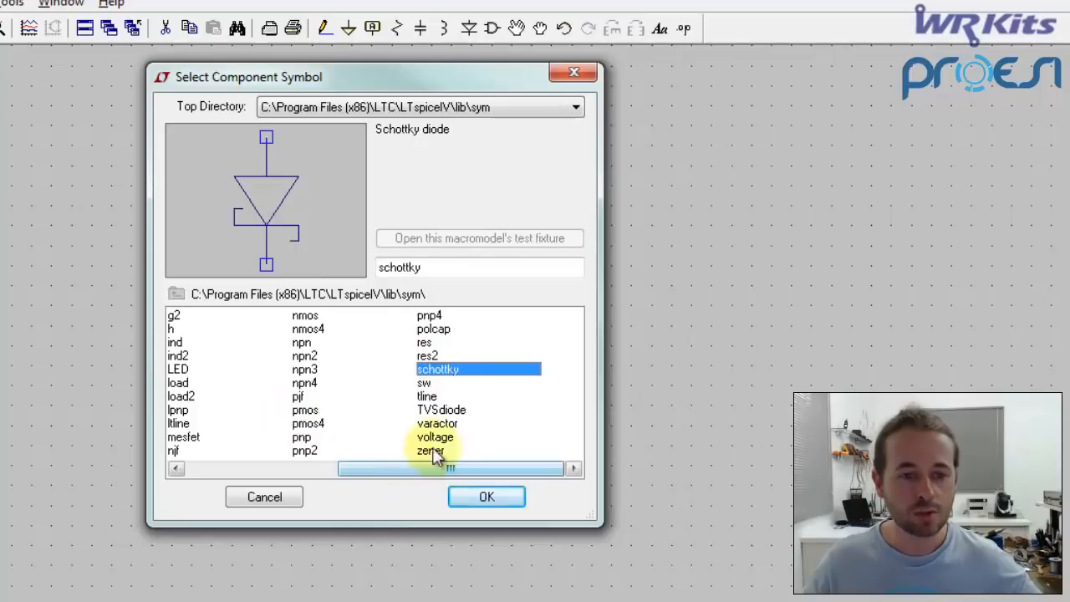
pyautogui.click(430, 450)
pyautogui.moveTo(355, 471); pyautogui.dragTo(298, 468)
pyautogui.click(428, 410)
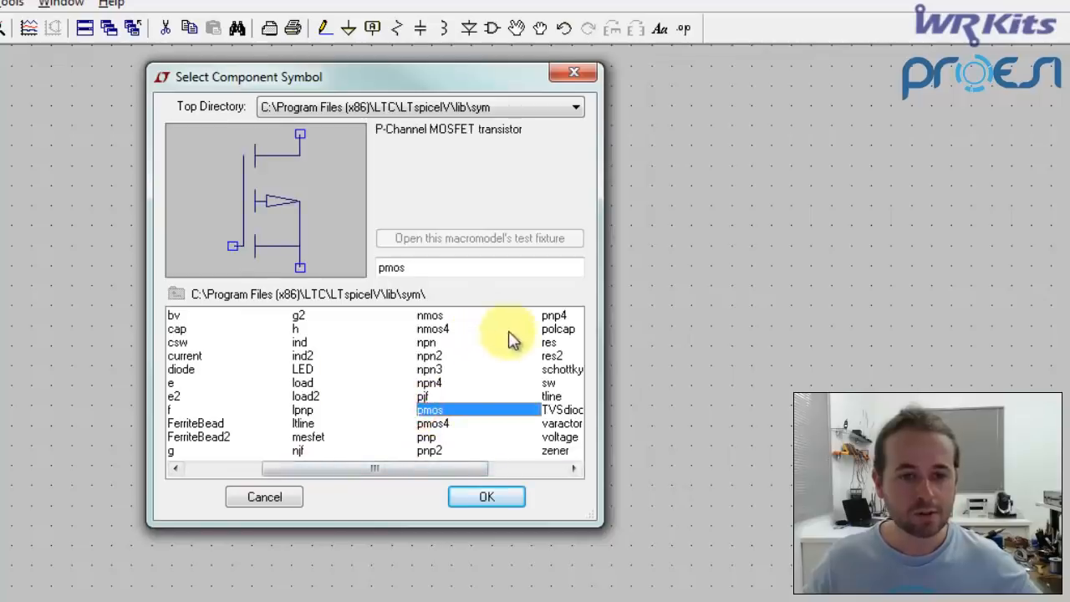
# Step: Place one nmos transistor symbol in the empty schematic and end placement
pyautogui.click(426, 317)
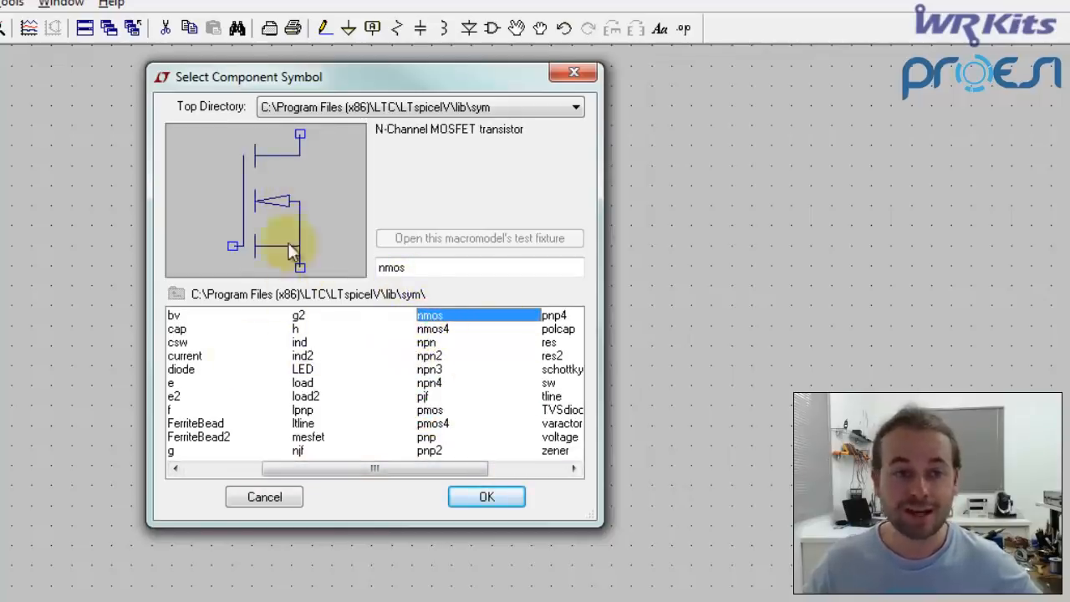
pyautogui.click(481, 498)
pyautogui.click(413, 245)
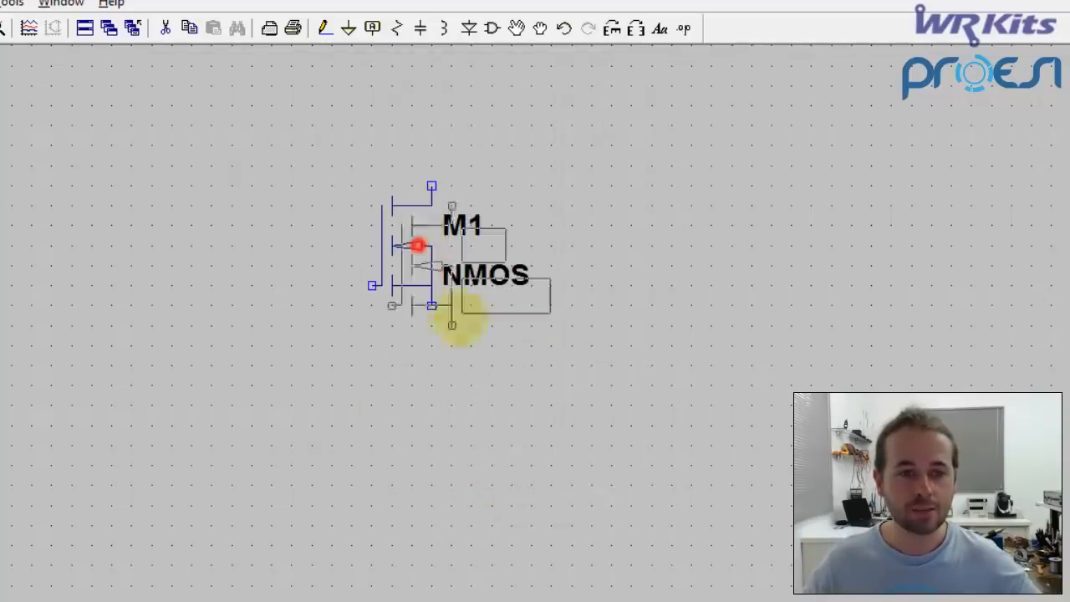
pyautogui.rightClick(605, 286)
# Step: Examine the list of available MOSFET models for transistor M1 and close it without picking one
pyautogui.rightClick(412, 244)
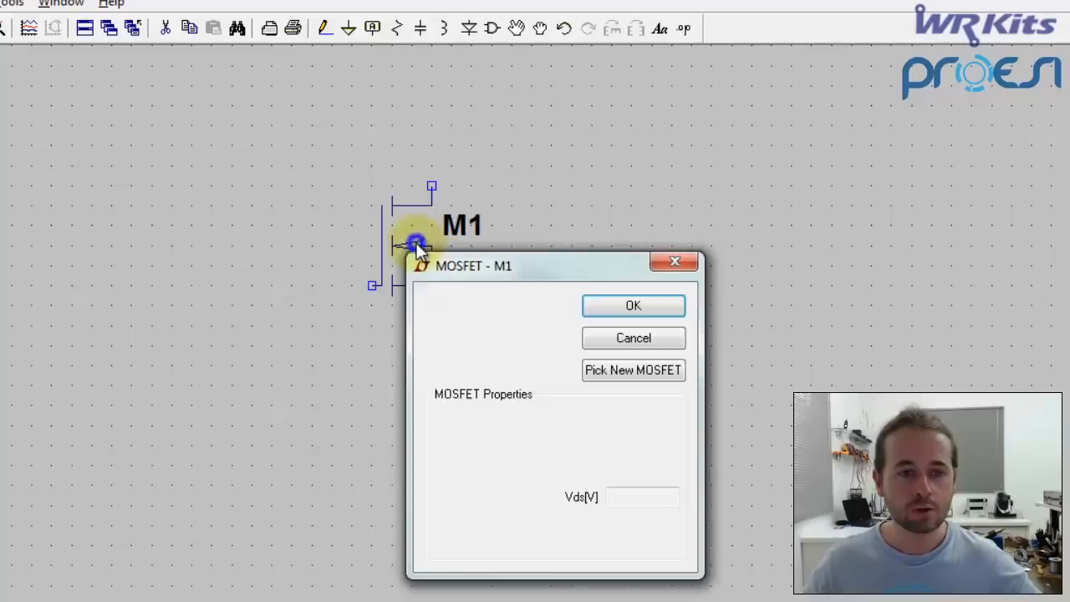
pyautogui.click(645, 371)
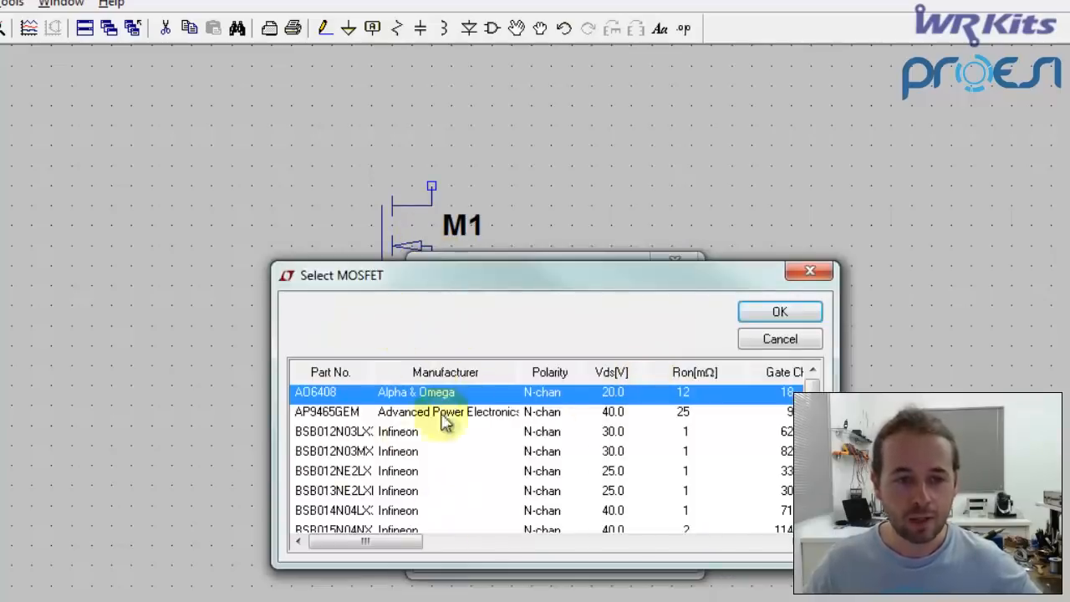
pyautogui.scroll(-12, 571, 456)
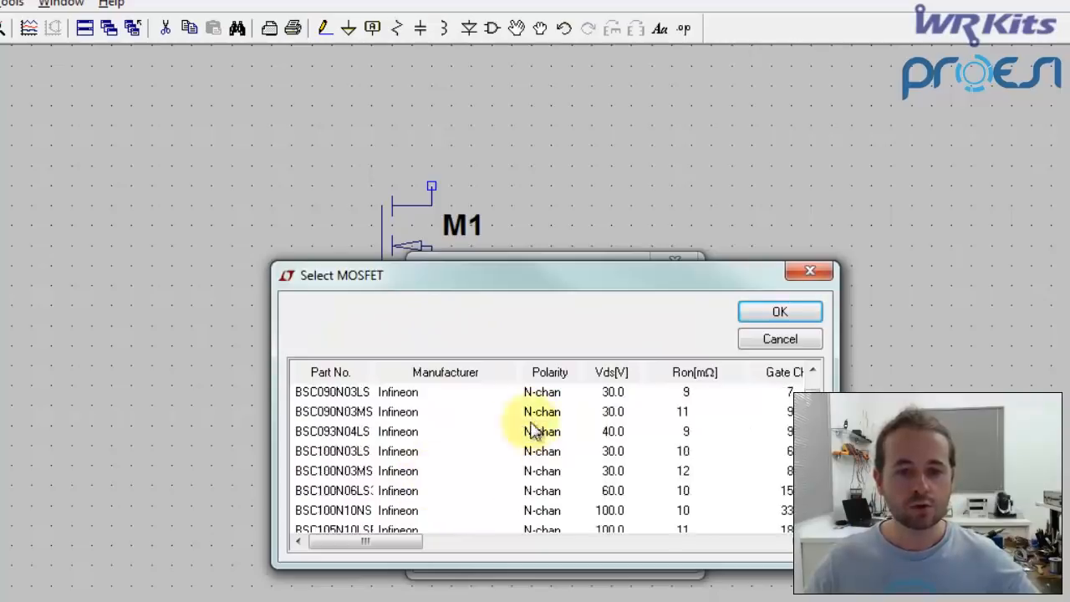
pyautogui.scroll(5, 530, 430)
pyautogui.click(760, 346)
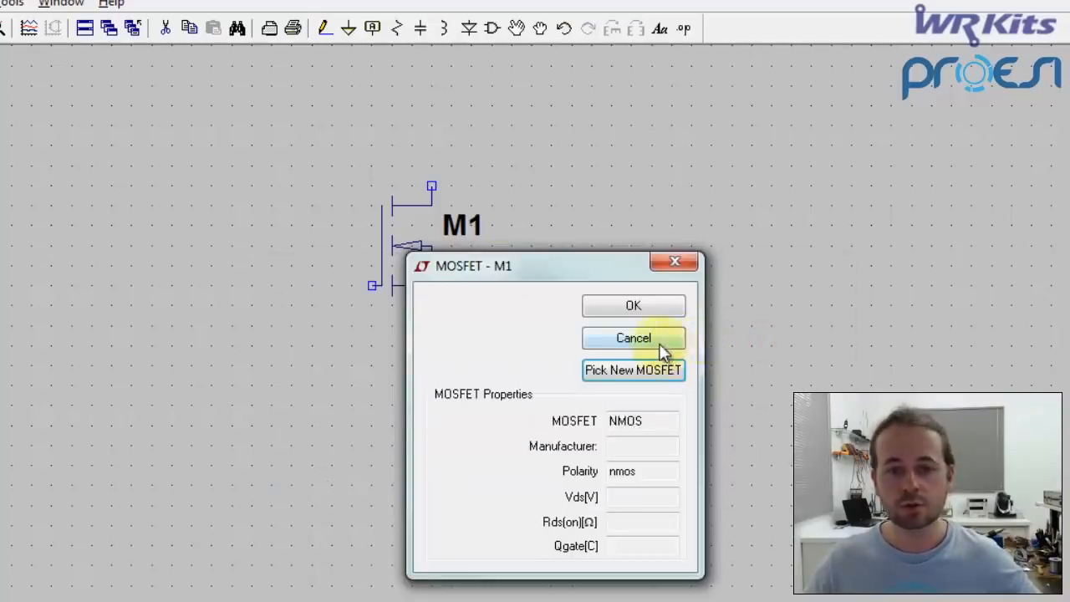
pyautogui.click(659, 344)
# Step: Delete the nmos transistor M1 together with its labels from the schematic
pyautogui.click(173, 37)
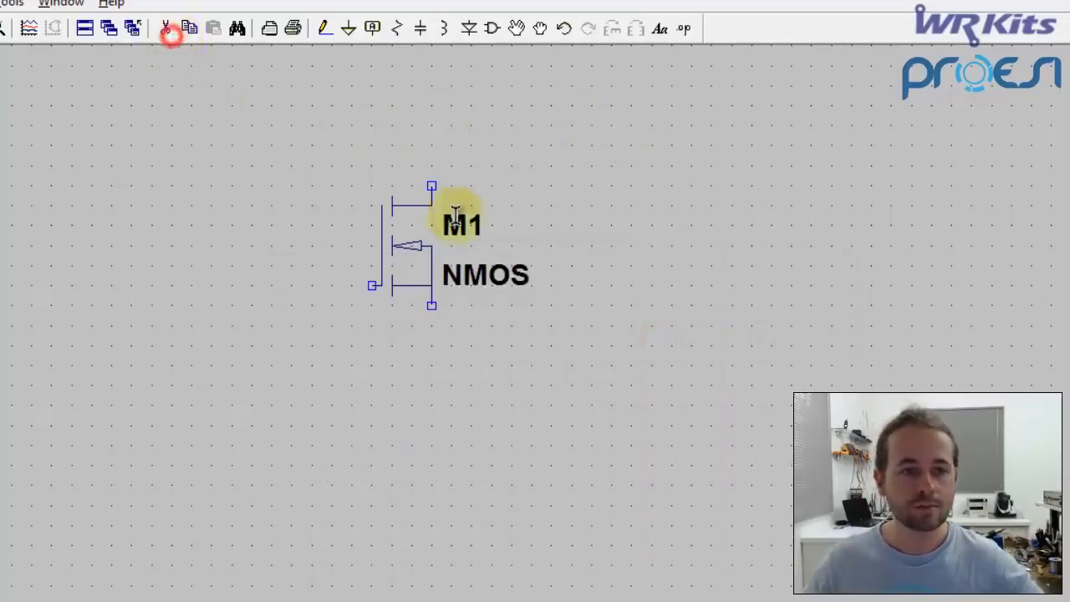
pyautogui.click(263, 119)
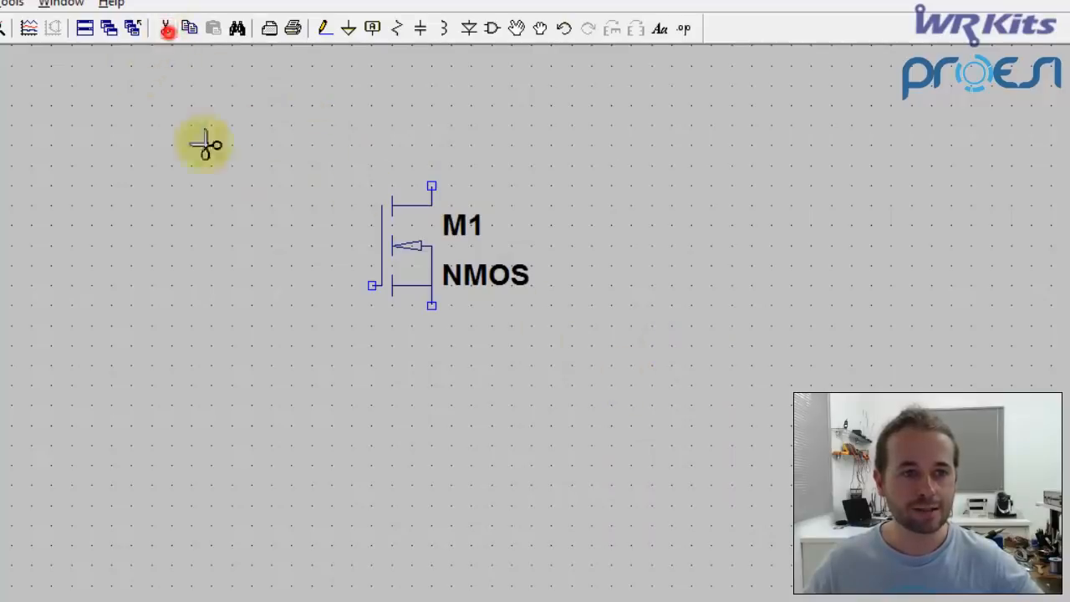
pyautogui.moveTo(292, 98); pyautogui.dragTo(633, 384)
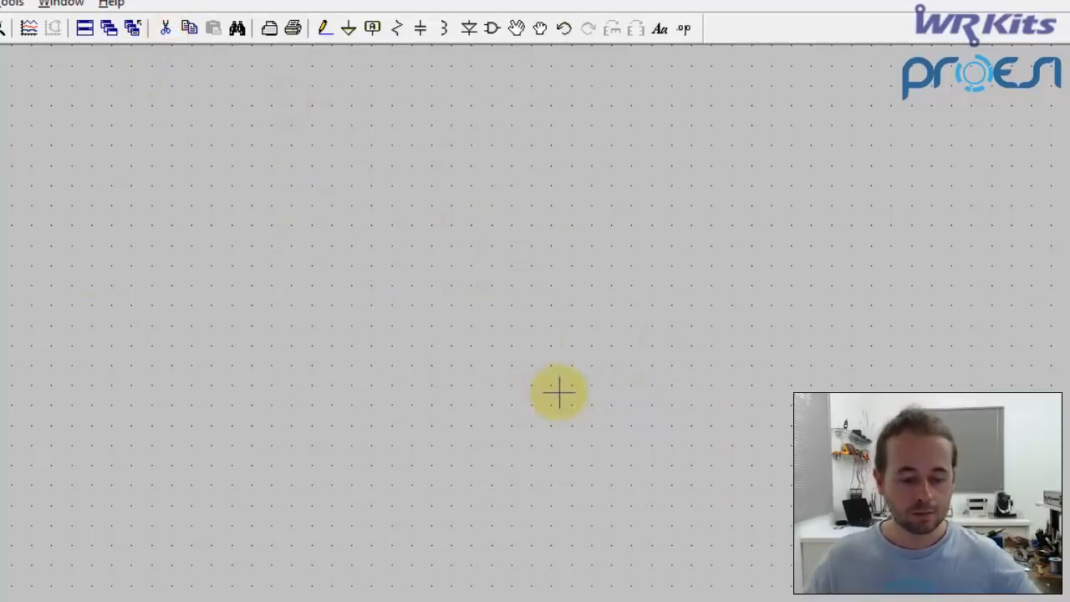
# Step: Place a vertical resistor in the empty schematic and a ground symbol directly below it
pyautogui.press('r')
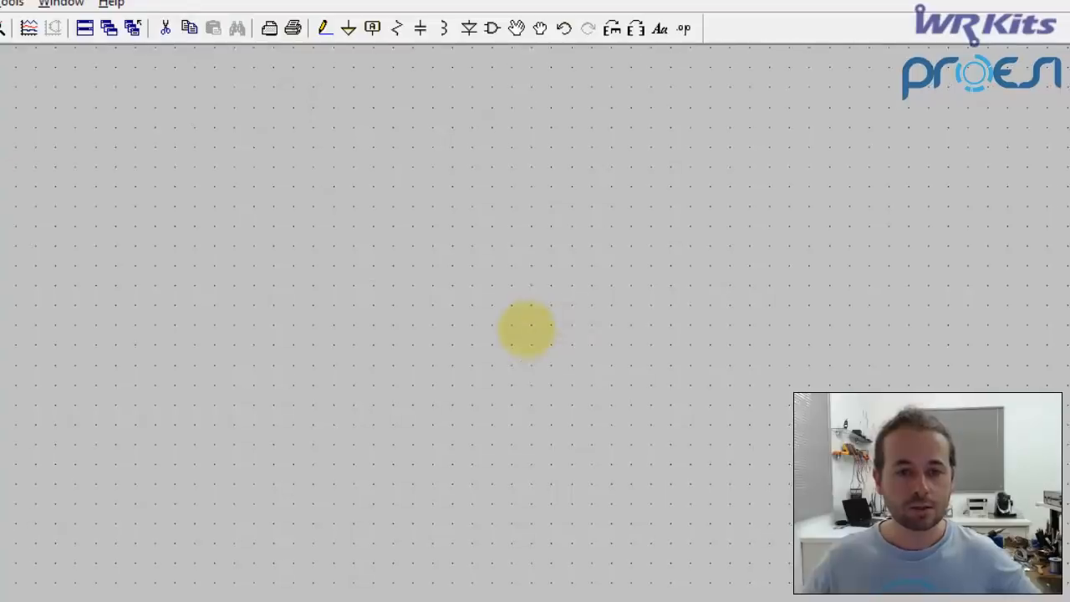
pyautogui.click(551, 325)
pyautogui.rightClick(468, 418)
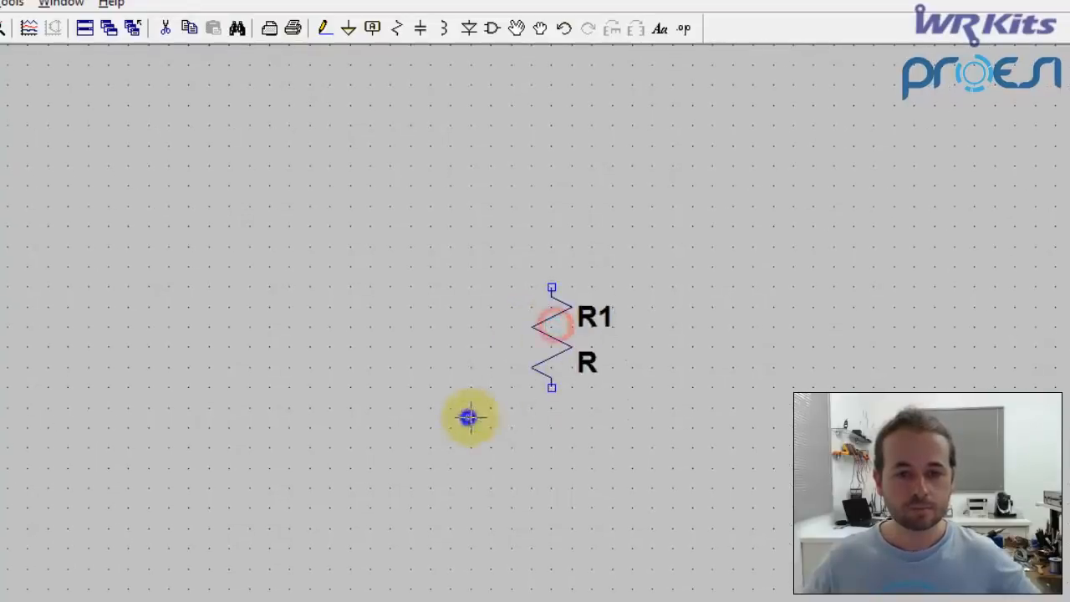
pyautogui.press('g')
pyautogui.click(551, 448)
pyautogui.rightClick(458, 418)
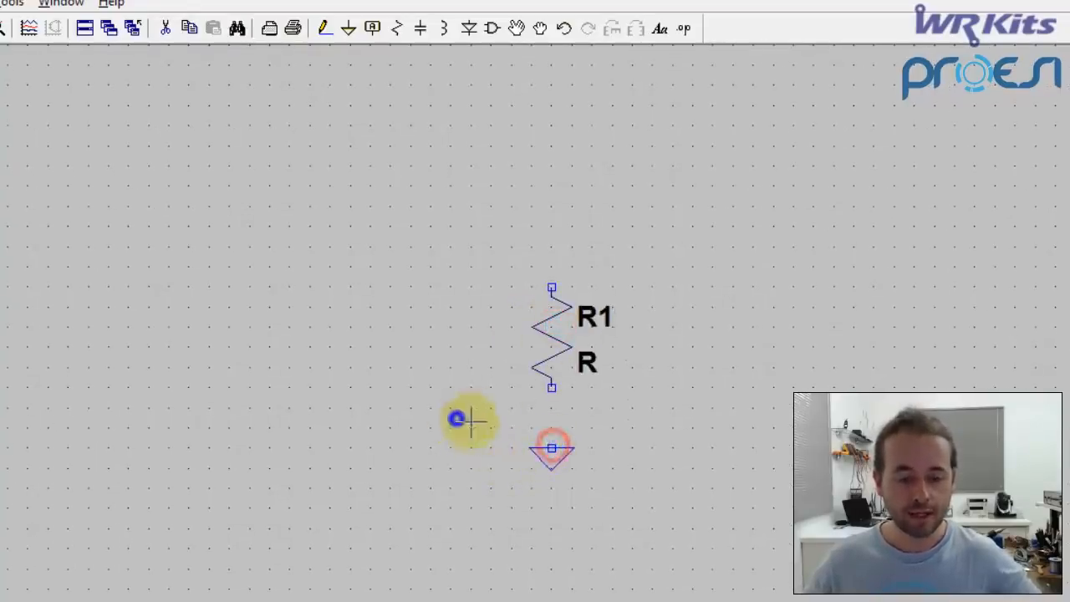
# Step: Wire the ground symbol to the resistor's lower terminal and set the resistor's value to 10k
pyautogui.press('F3')
pyautogui.click(552, 449)
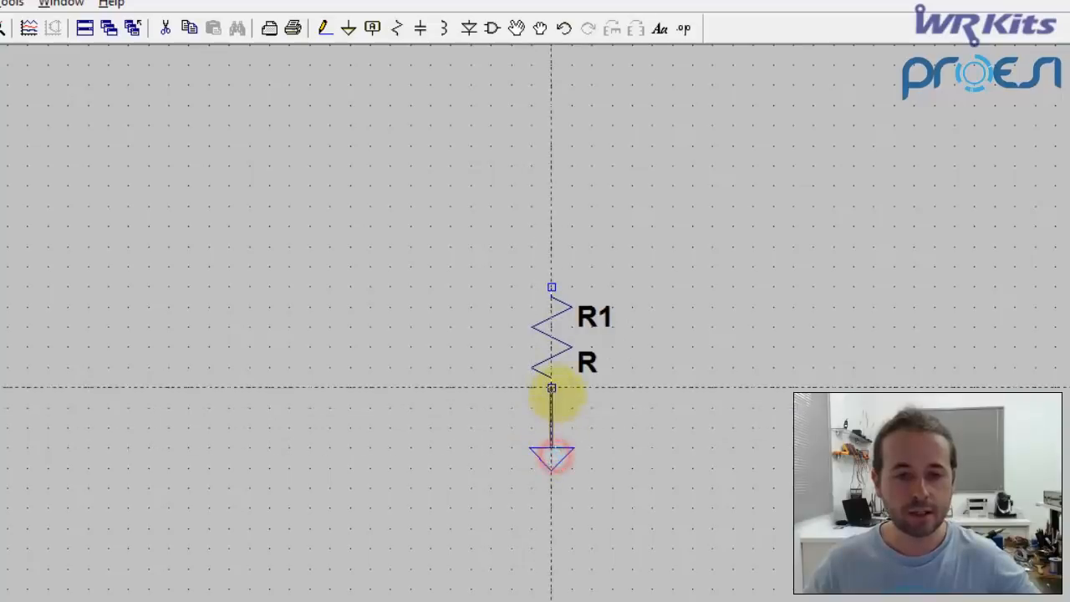
pyautogui.click(551, 387)
pyautogui.rightClick(645, 409)
pyautogui.rightClick(592, 367)
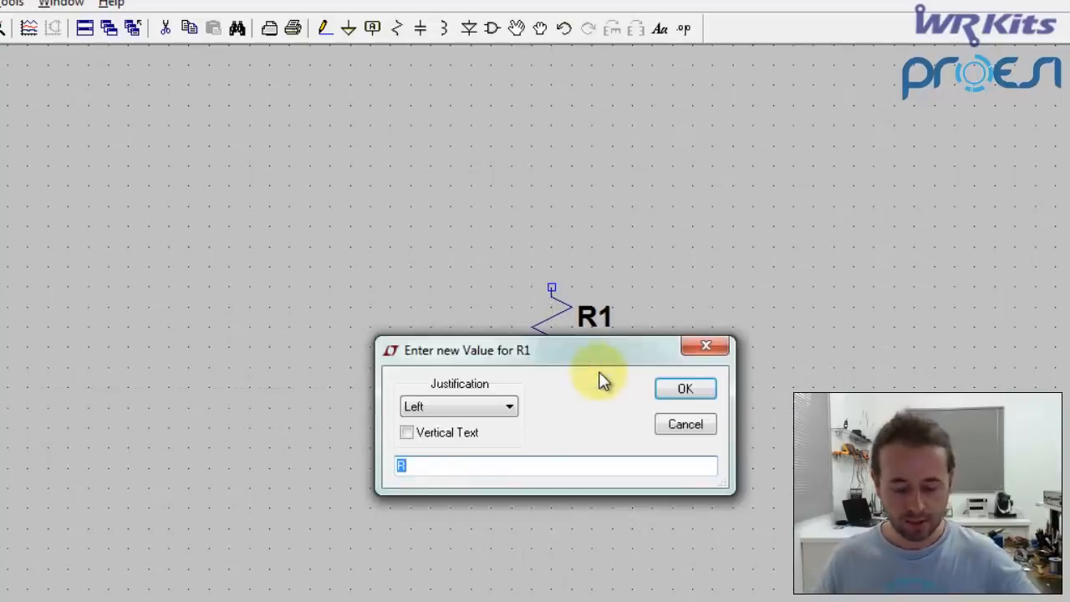
pyautogui.write('10k')
pyautogui.press('Return')
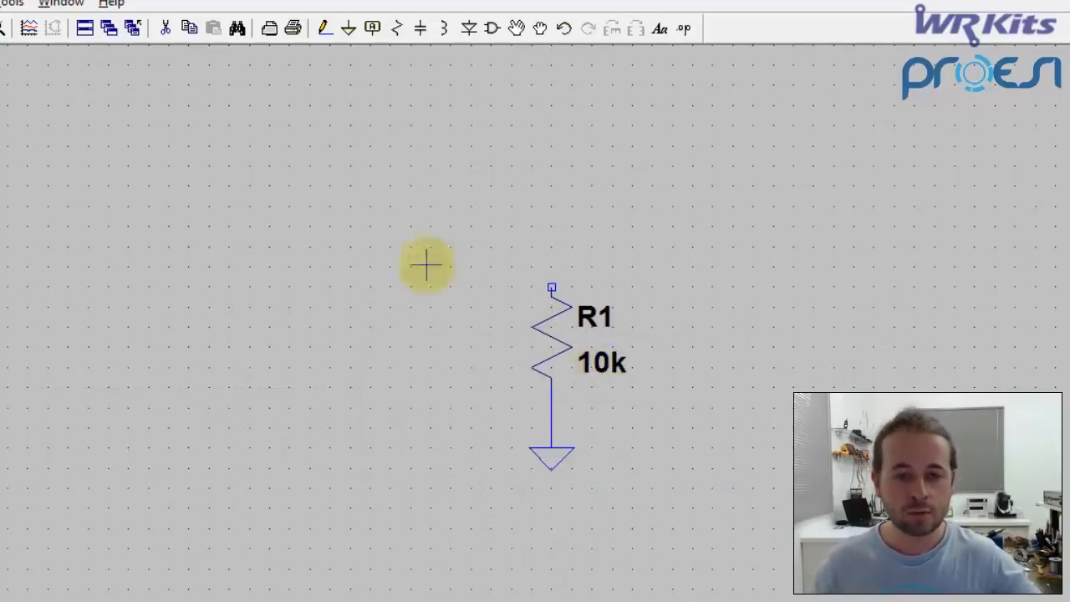
# Step: Place a voltage source from the component library to the left of the resistor, with a ground symbol directly below it
pyautogui.press('F2')
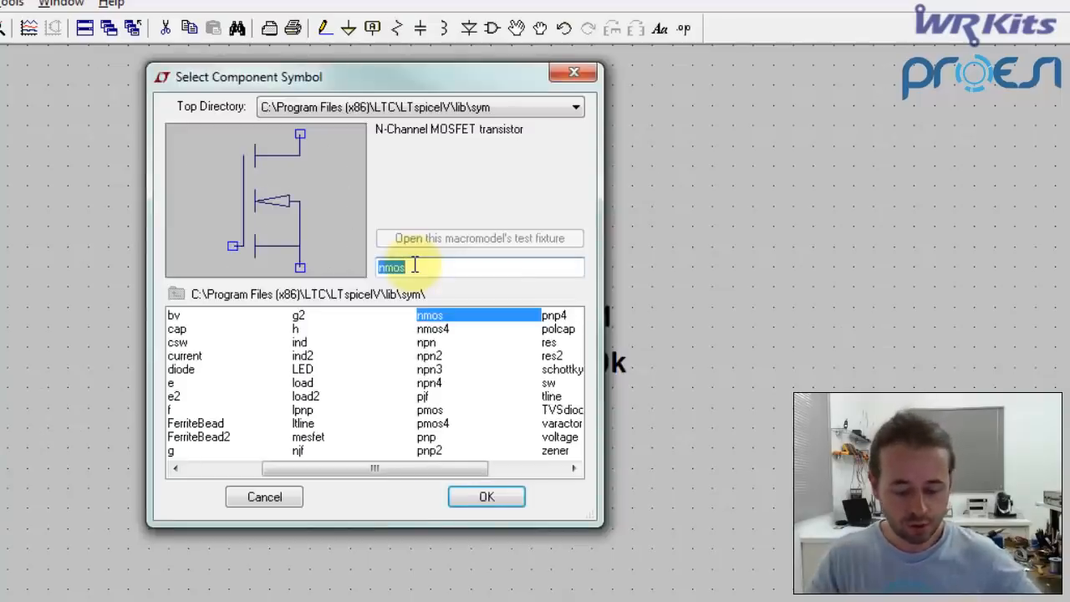
pyautogui.write('volt')
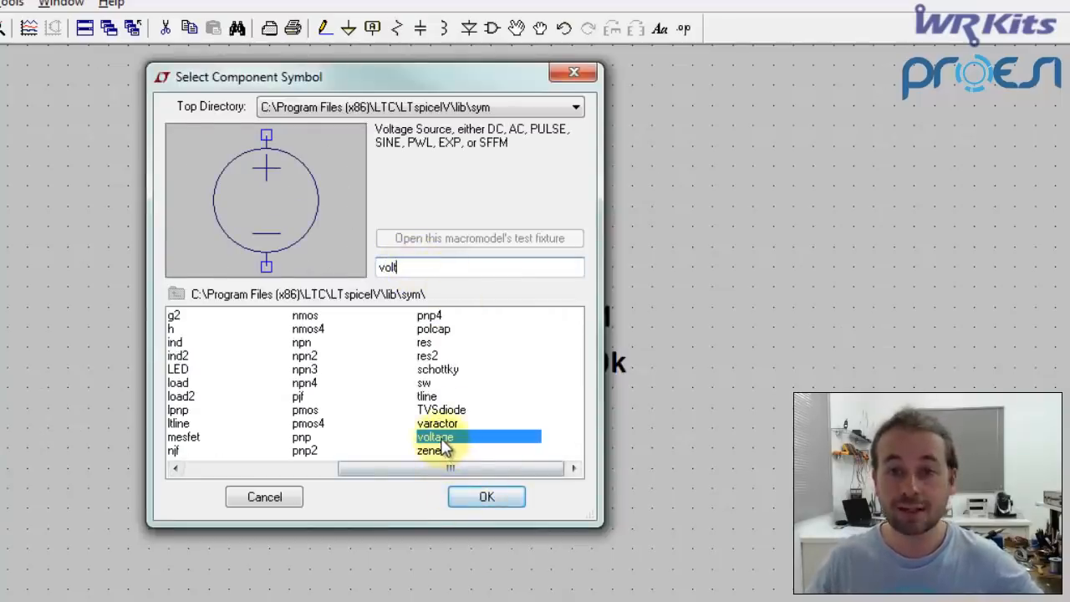
pyautogui.click(486, 496)
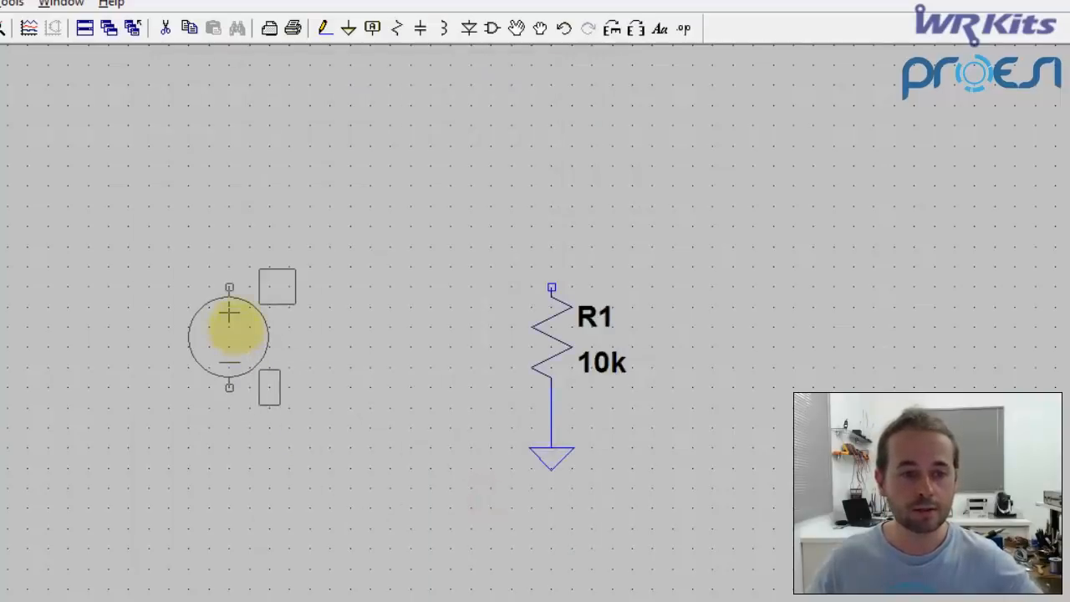
pyautogui.click(229, 313)
pyautogui.press('g')
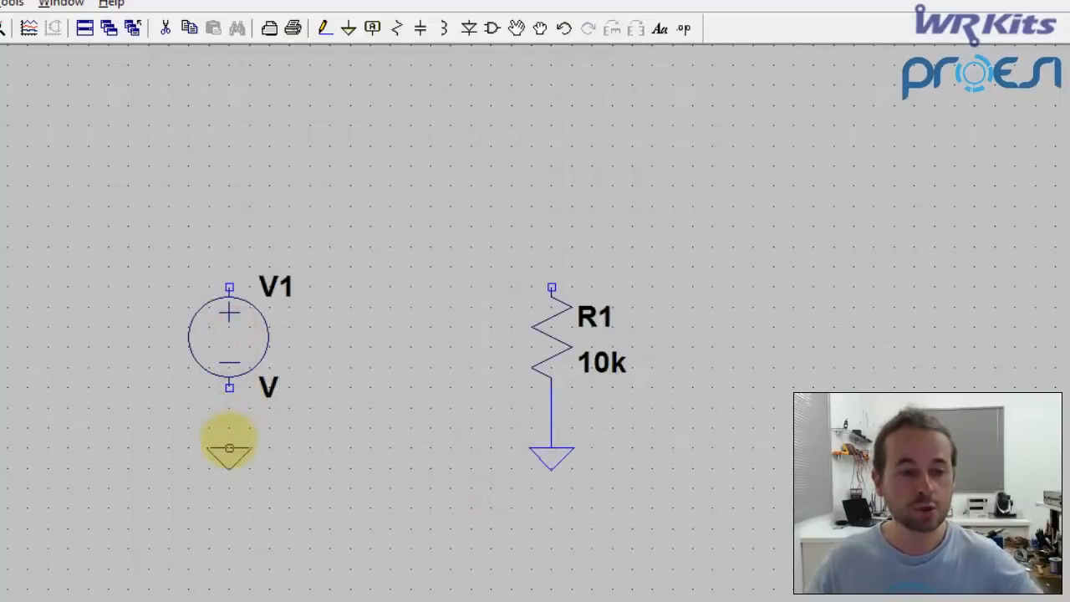
pyautogui.click(229, 443)
# Step: Wire the voltage source's negative terminal to its ground and its positive terminal over to the resistor's upper terminal
pyautogui.press('F3')
pyautogui.click(228, 447)
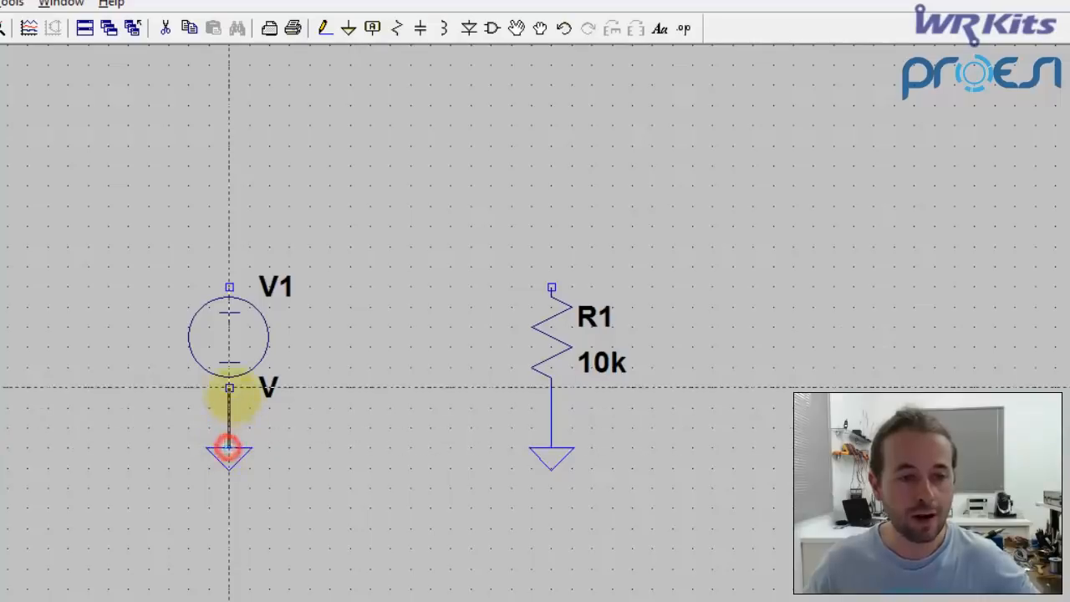
pyautogui.click(229, 387)
pyautogui.click(229, 287)
pyautogui.click(237, 223)
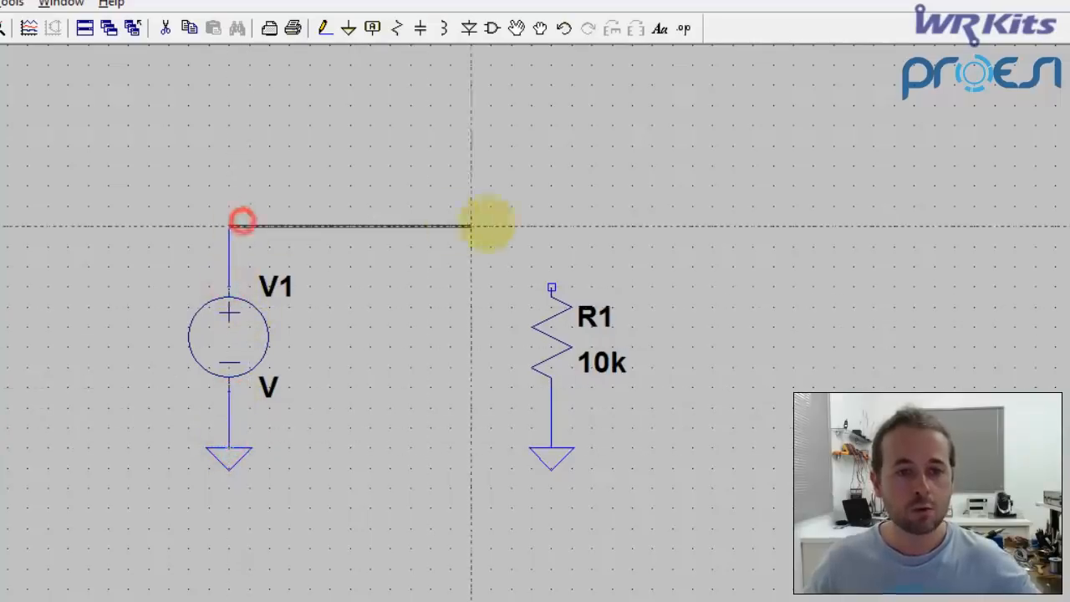
pyautogui.click(550, 225)
pyautogui.click(551, 288)
pyautogui.rightClick(530, 289)
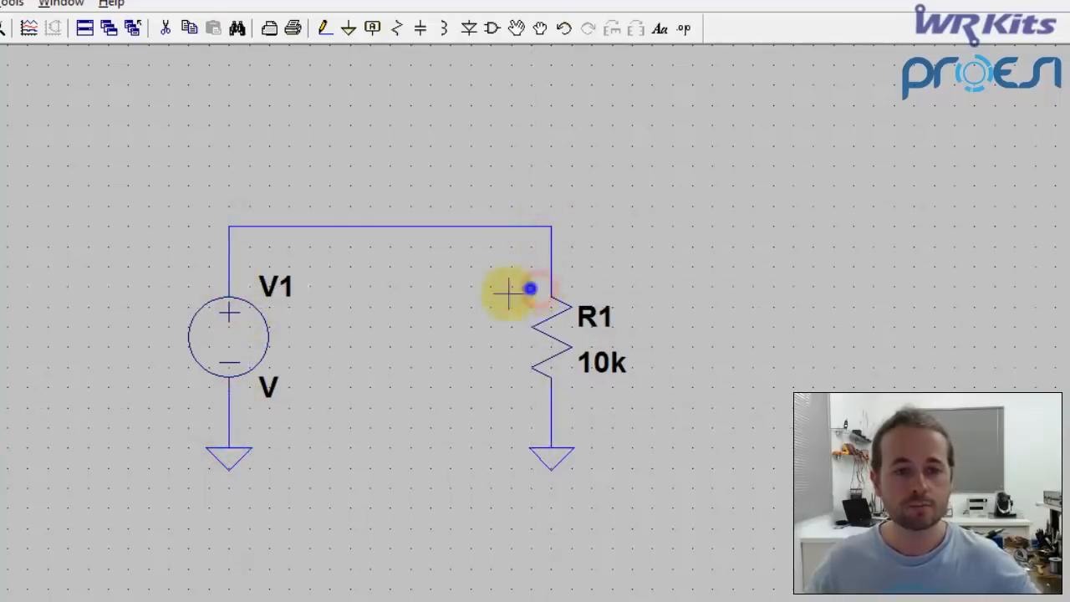
# Step: Set the value of voltage source V1 to 12
pyautogui.rightClick(269, 384)
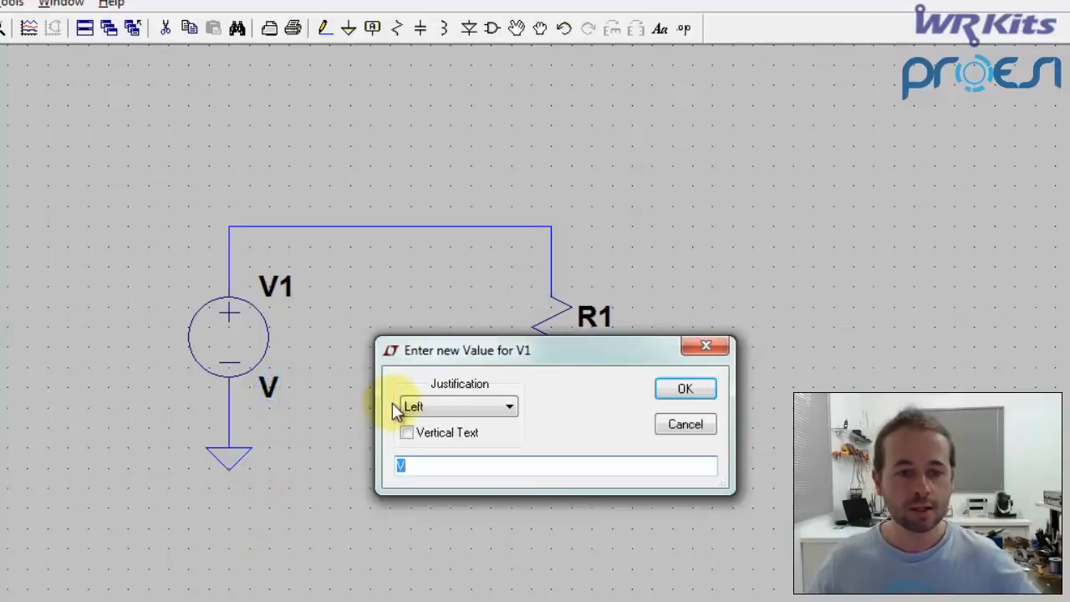
pyautogui.write('12F')
pyautogui.press('BackSpace')
pyautogui.press('Return')
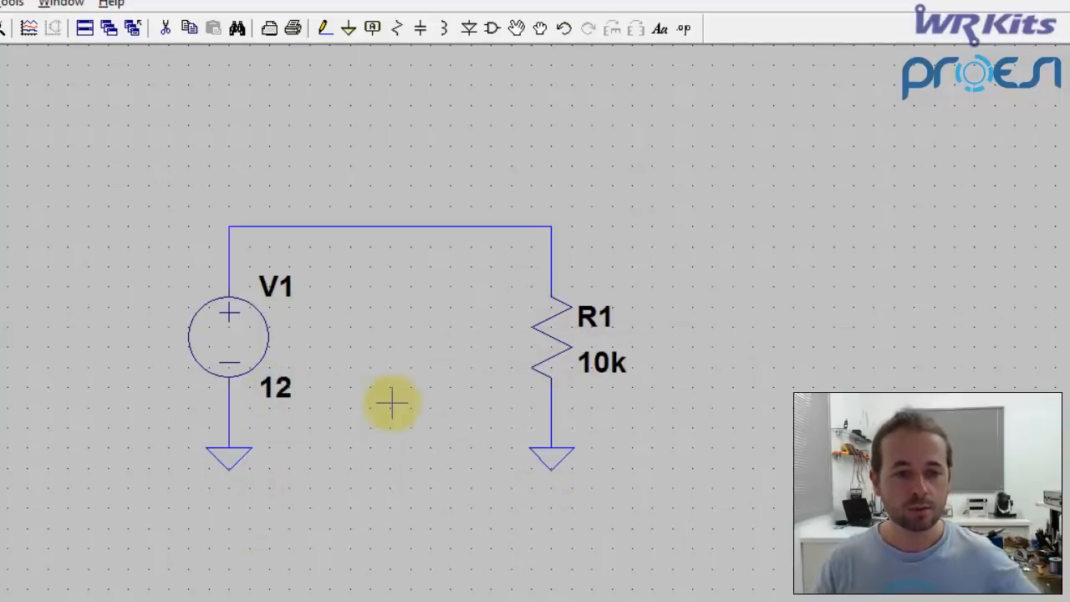
# Step: Add the unit V to the voltage source's value so that it reads 12V
pyautogui.rightClick(276, 387)
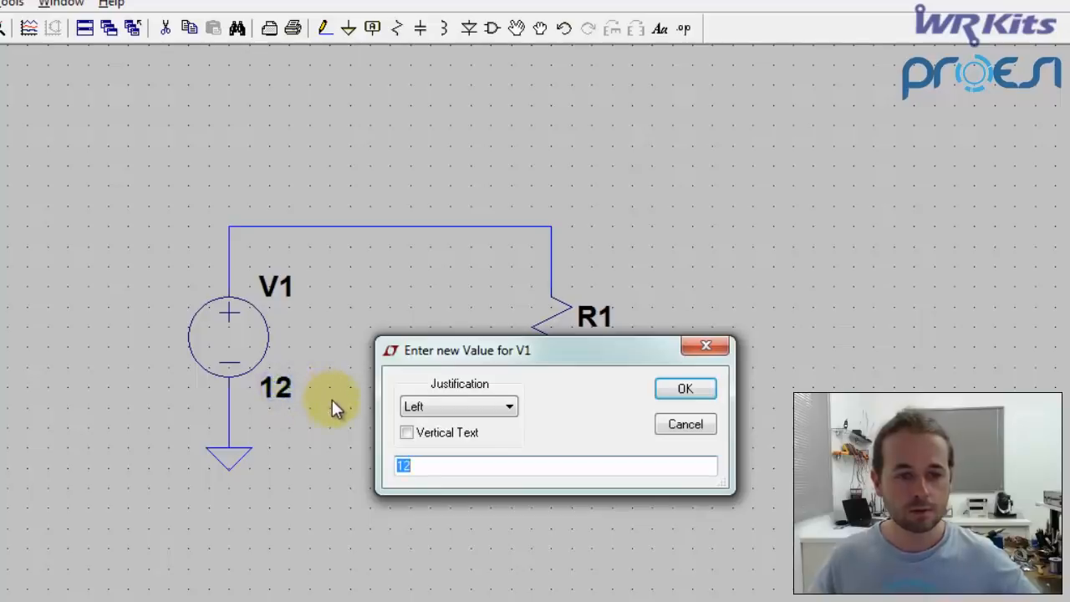
pyautogui.press('End')
pyautogui.write('v')
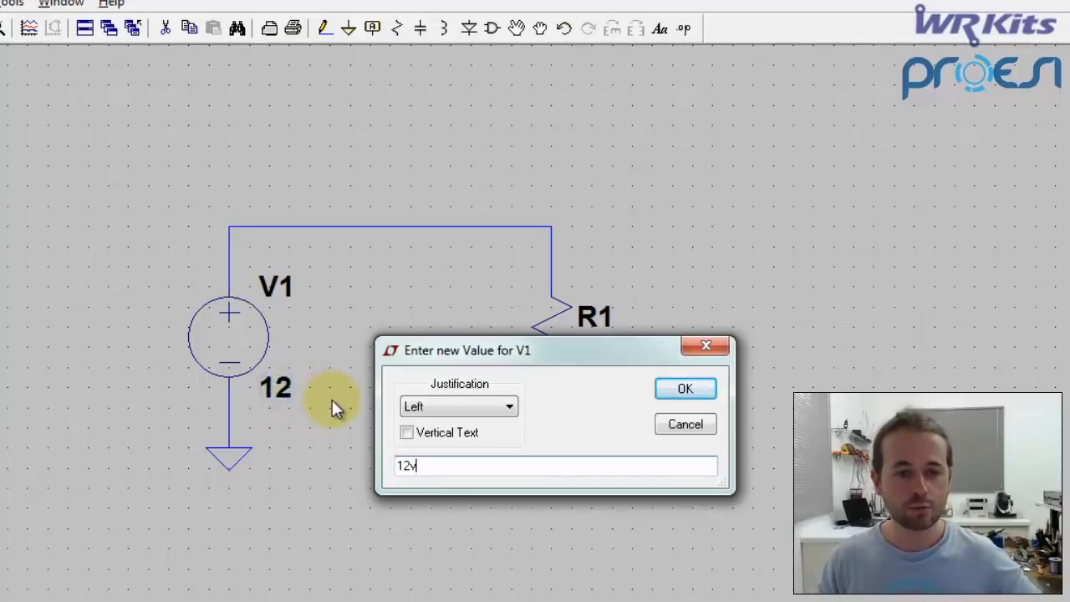
pyautogui.press('BackSpace')
pyautogui.write('V')
pyautogui.press('Return')
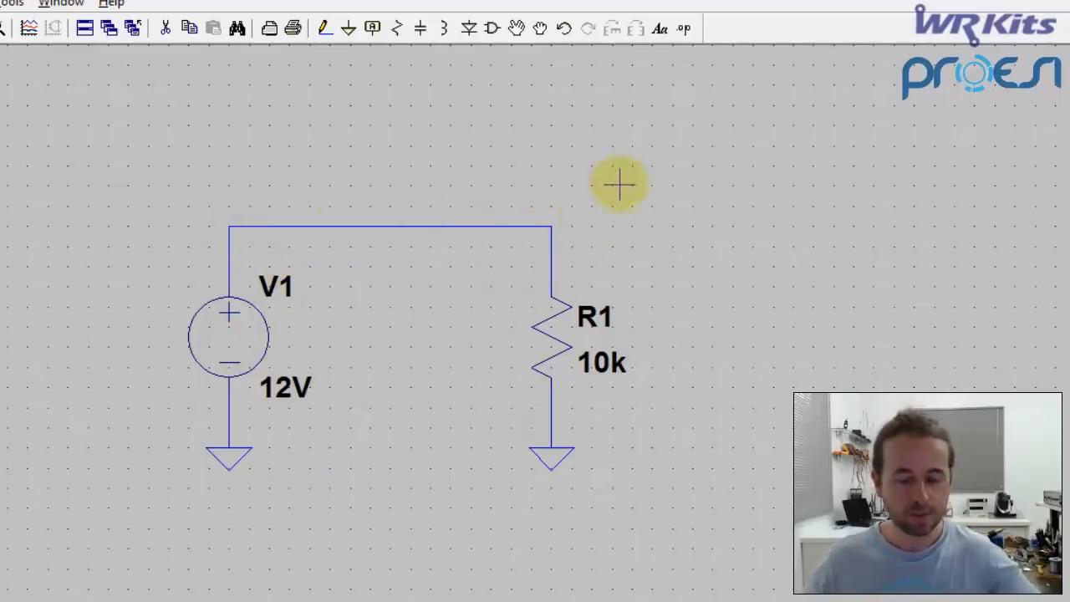
# Step: Place a net label named Vres right of the resistor and wire it to the corner node above the resistor
pyautogui.press('F4')
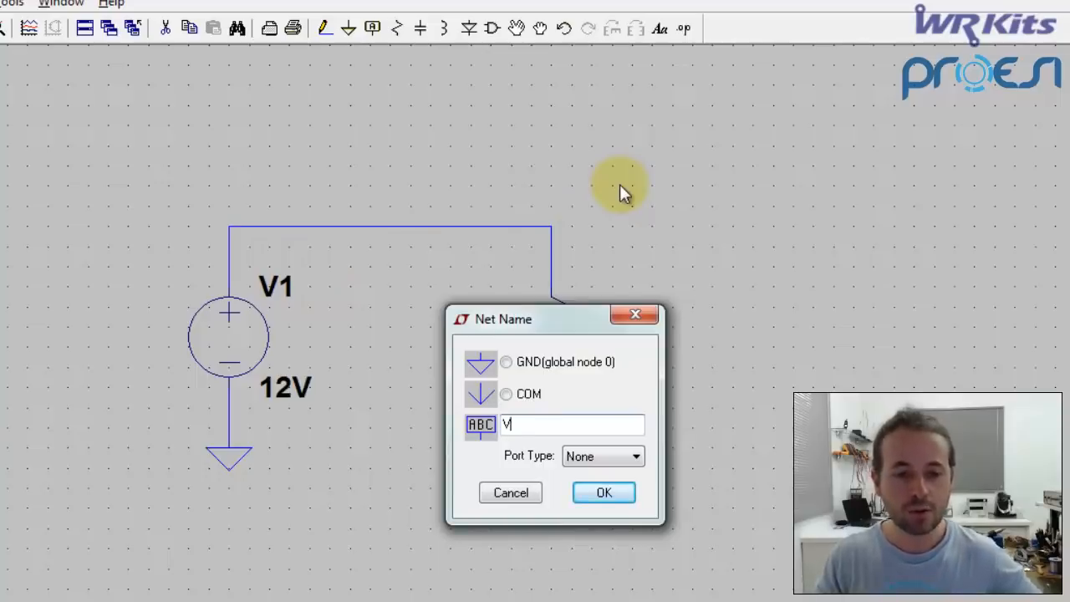
pyautogui.write('Vred')
pyautogui.press('Return')
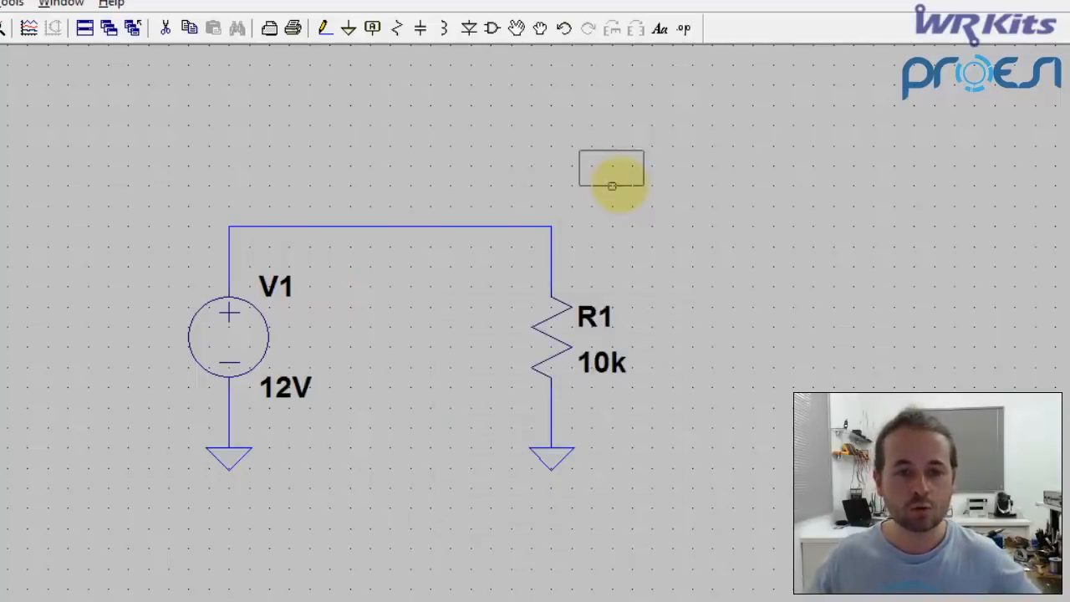
pyautogui.click(631, 226)
pyautogui.press('F3')
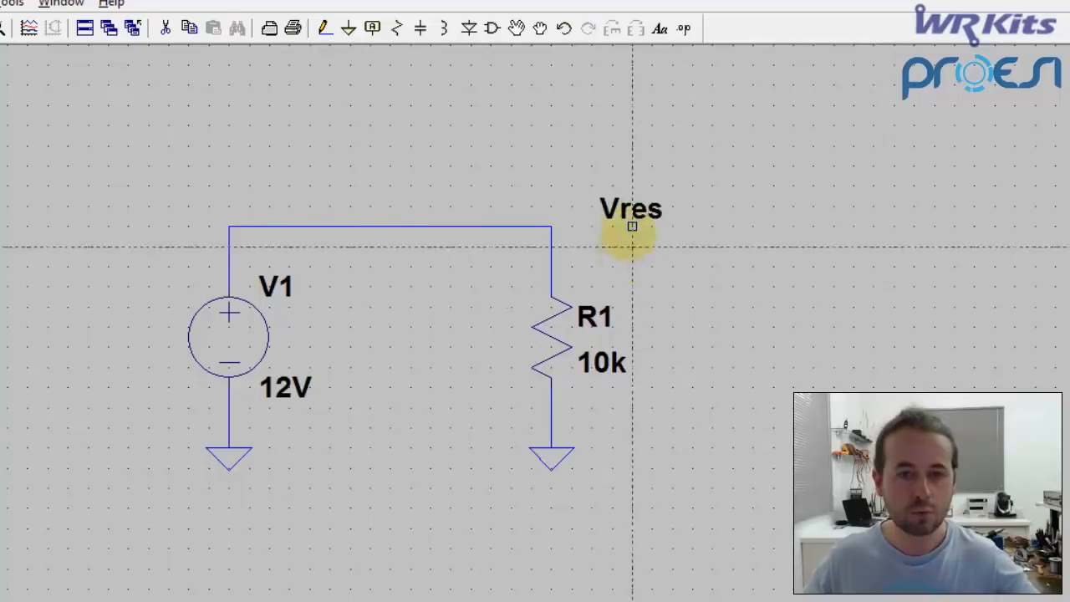
pyautogui.click(631, 226)
pyautogui.click(551, 226)
pyautogui.rightClick(758, 352)
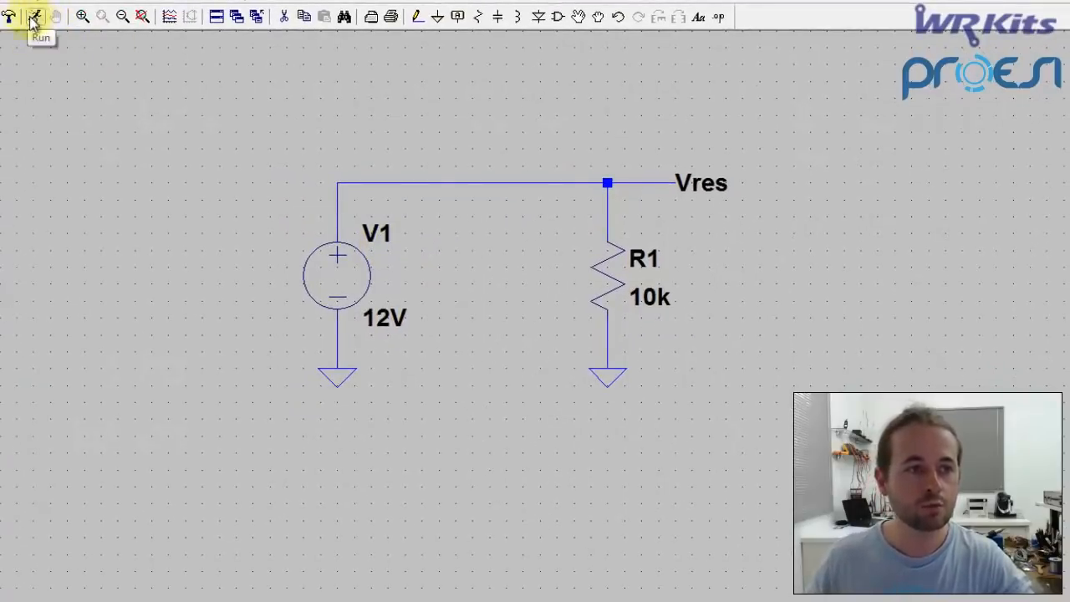
# Step: Run the simulation as a DC operating point analysis (.op)
pyautogui.click(30, 19)
pyautogui.moveTo(509, 186); pyautogui.dragTo(487, 91)
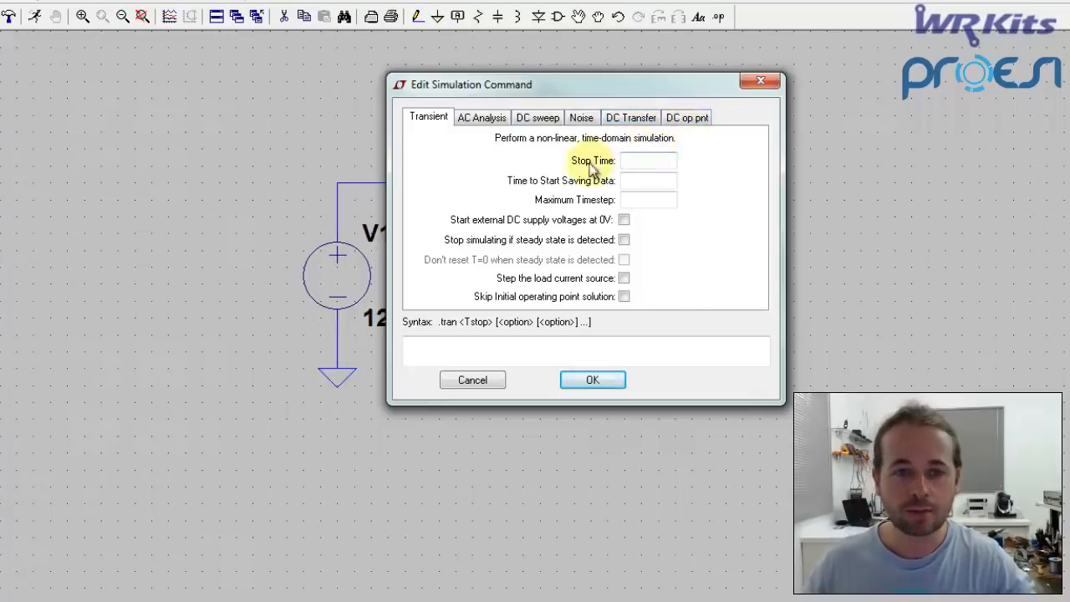
pyautogui.moveTo(633, 87); pyautogui.dragTo(609, 113)
pyautogui.click(628, 132)
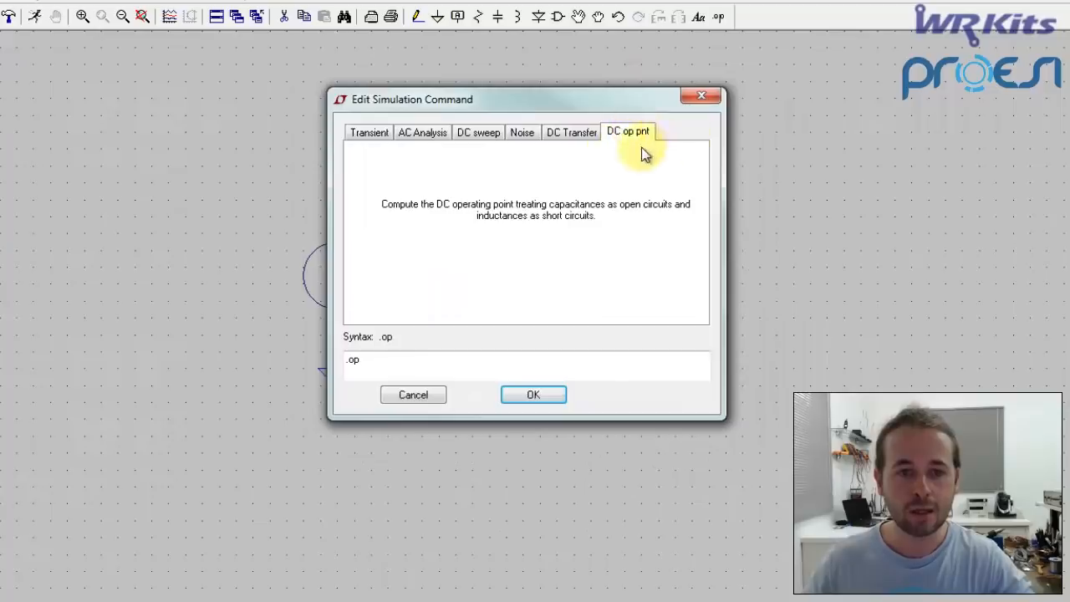
pyautogui.click(538, 392)
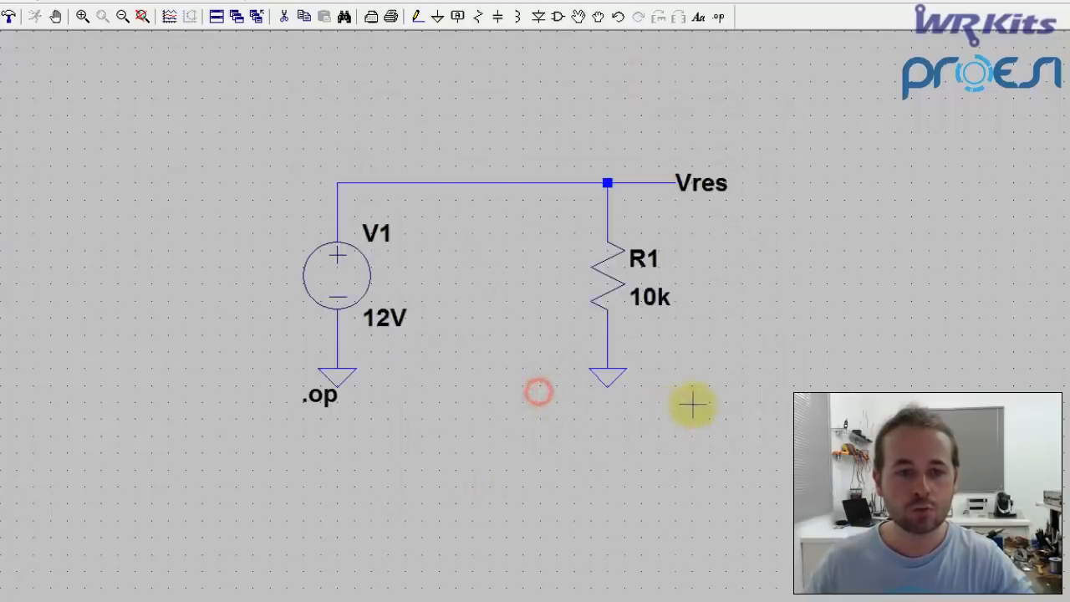
# Step: Examine the operating point results for the Vres voltage and the R1 and V1 currents, comparing them with the schematic
pyautogui.moveTo(549, 139); pyautogui.dragTo(632, 120)
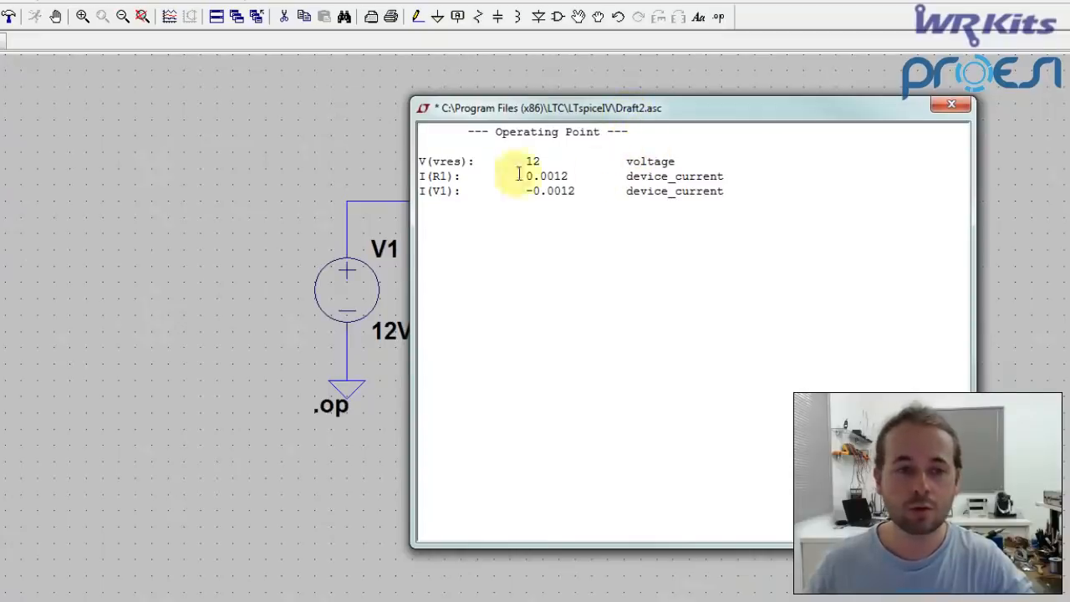
pyautogui.doubleClick(445, 161)
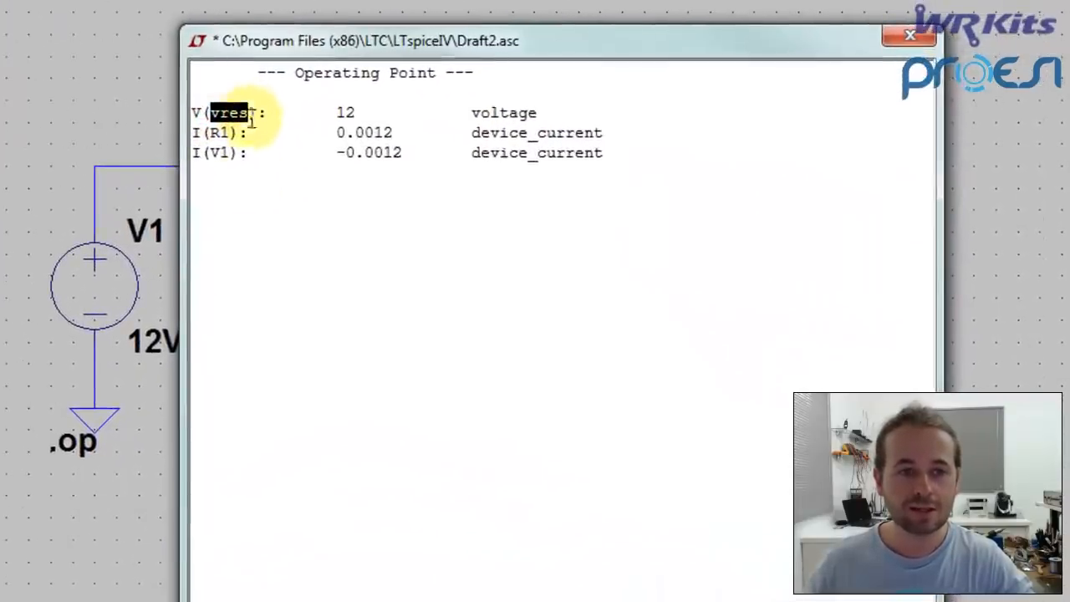
pyautogui.moveTo(384, 65); pyautogui.dragTo(769, 239)
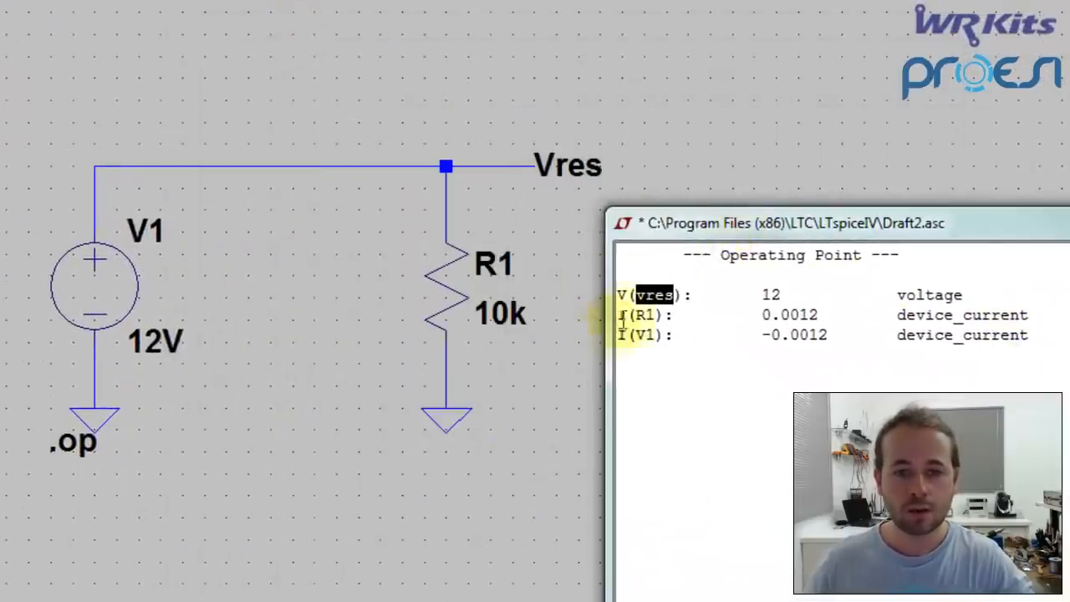
pyautogui.moveTo(704, 222); pyautogui.dragTo(356, 69)
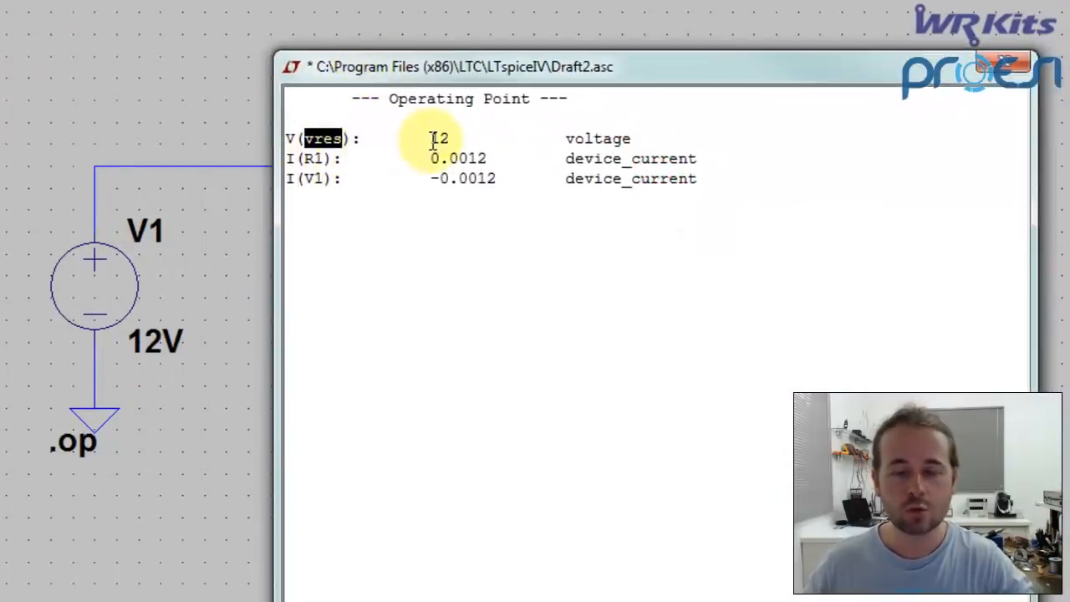
pyautogui.moveTo(482, 73); pyautogui.dragTo(865, 79)
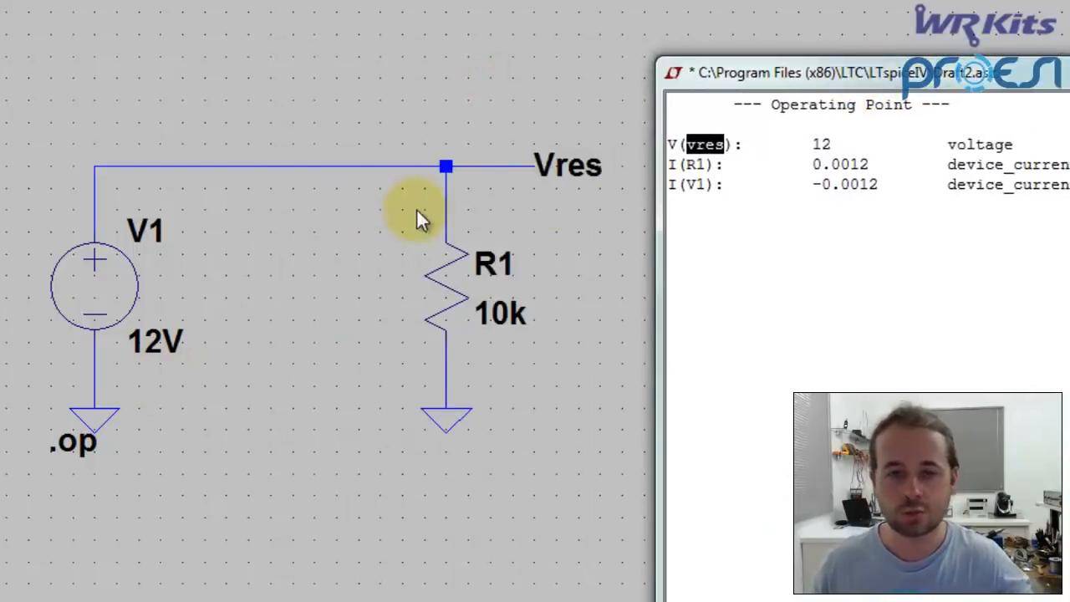
pyautogui.moveTo(757, 81); pyautogui.dragTo(294, 39)
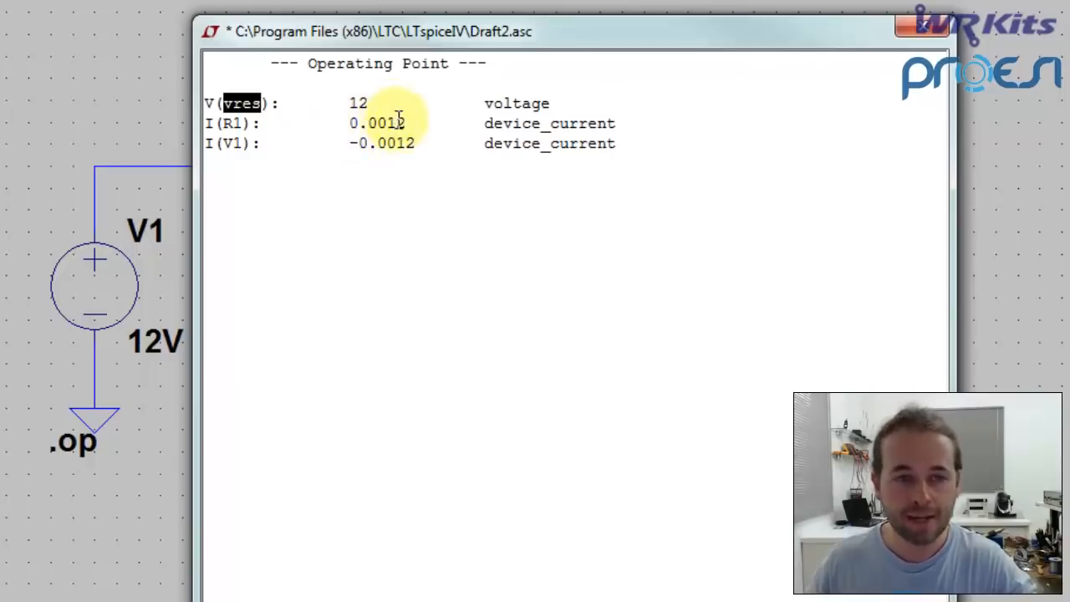
pyautogui.doubleClick(231, 144)
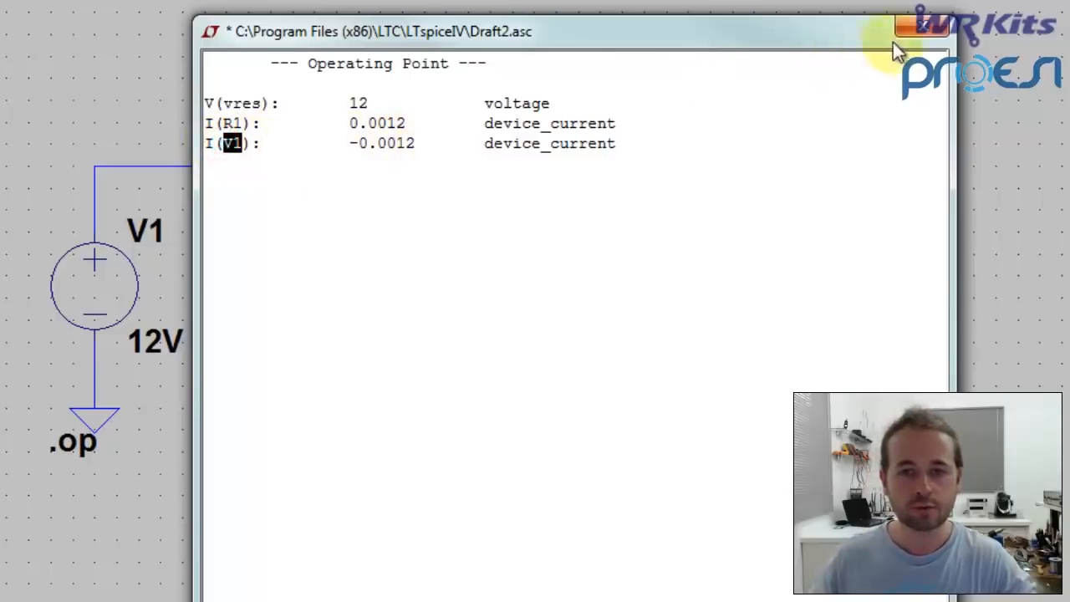
# Step: Replace the .op directive with a transient analysis that has a stop time of 10m, and run it
pyautogui.click(911, 30)
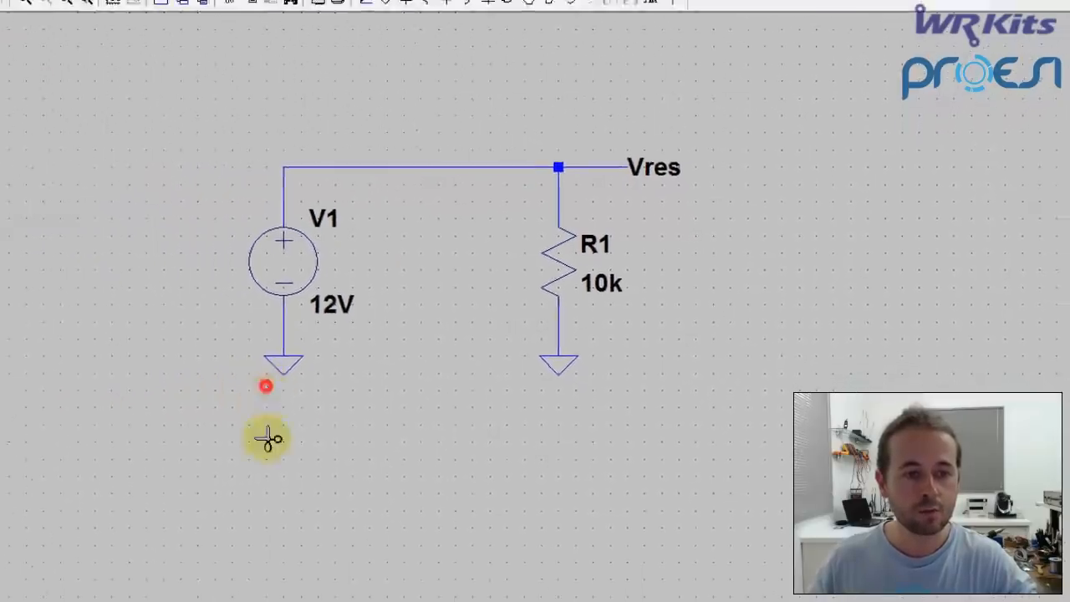
pyautogui.rightClick(309, 438)
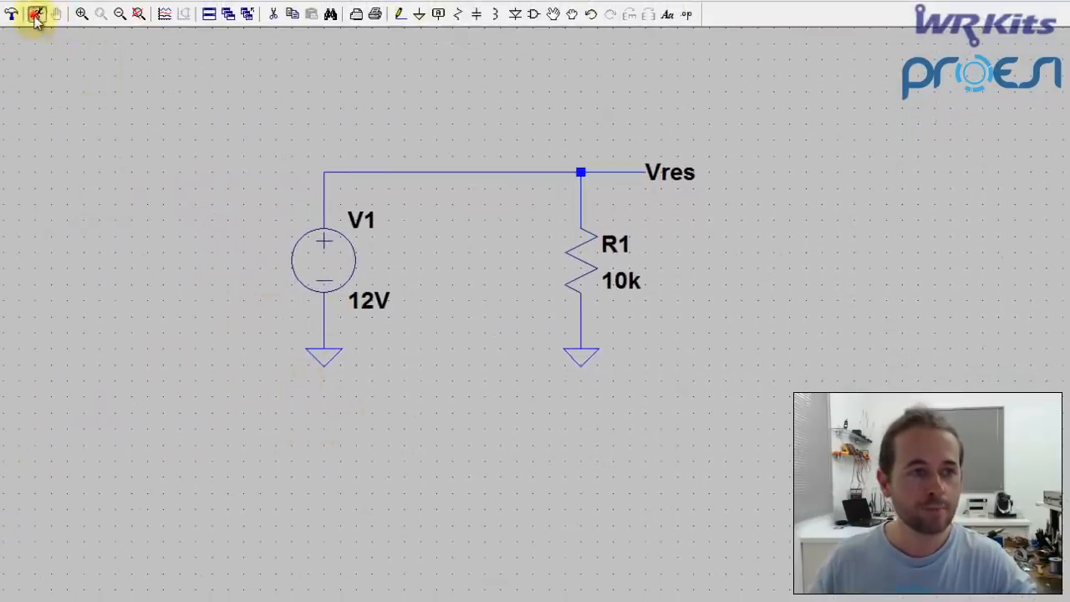
pyautogui.click(35, 17)
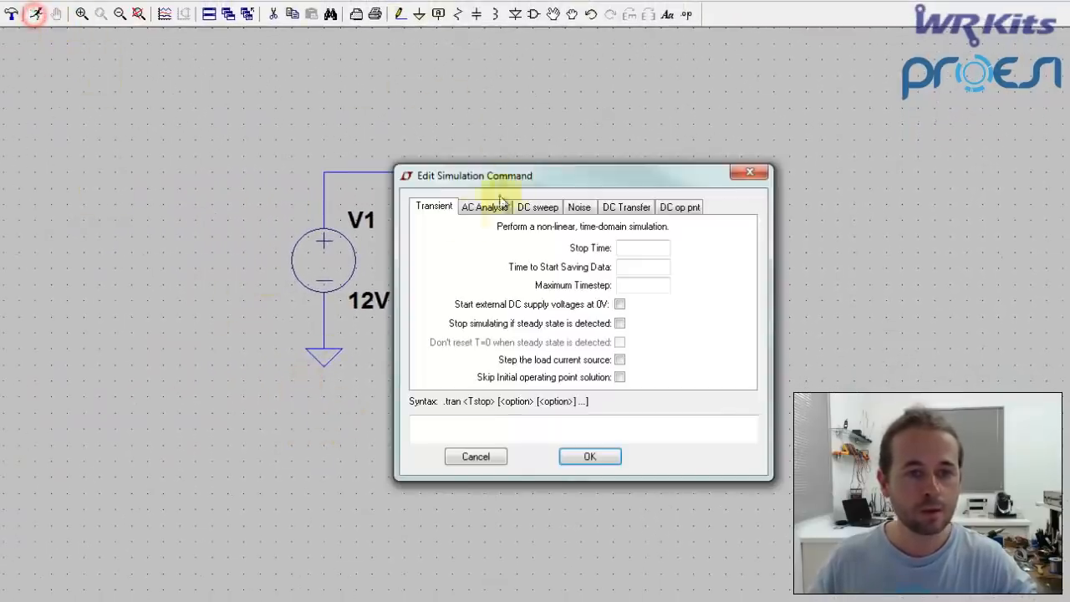
pyautogui.moveTo(509, 176); pyautogui.dragTo(422, 76)
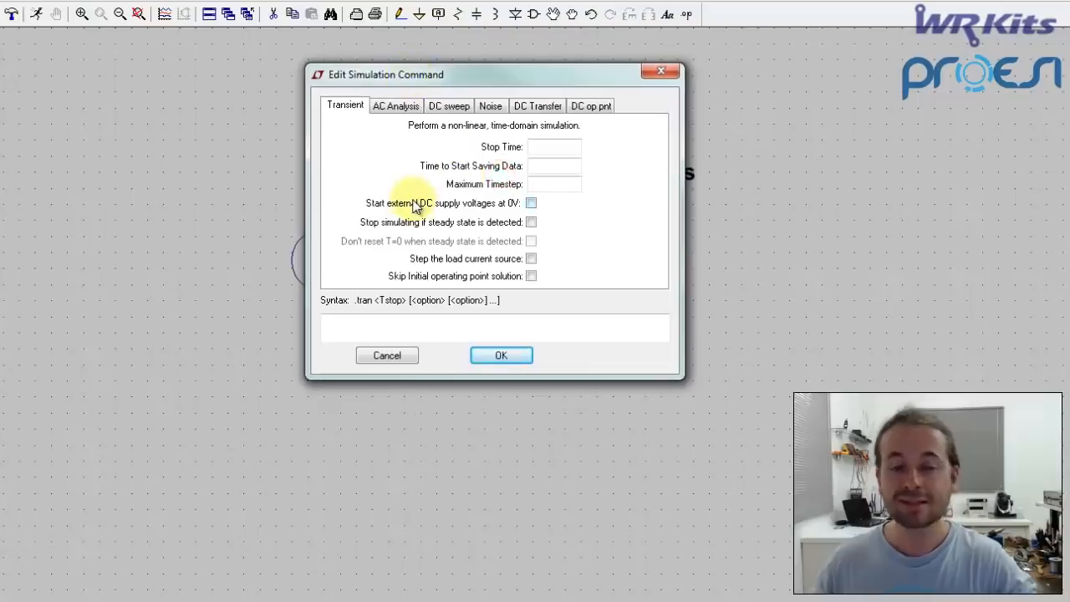
pyautogui.click(545, 149)
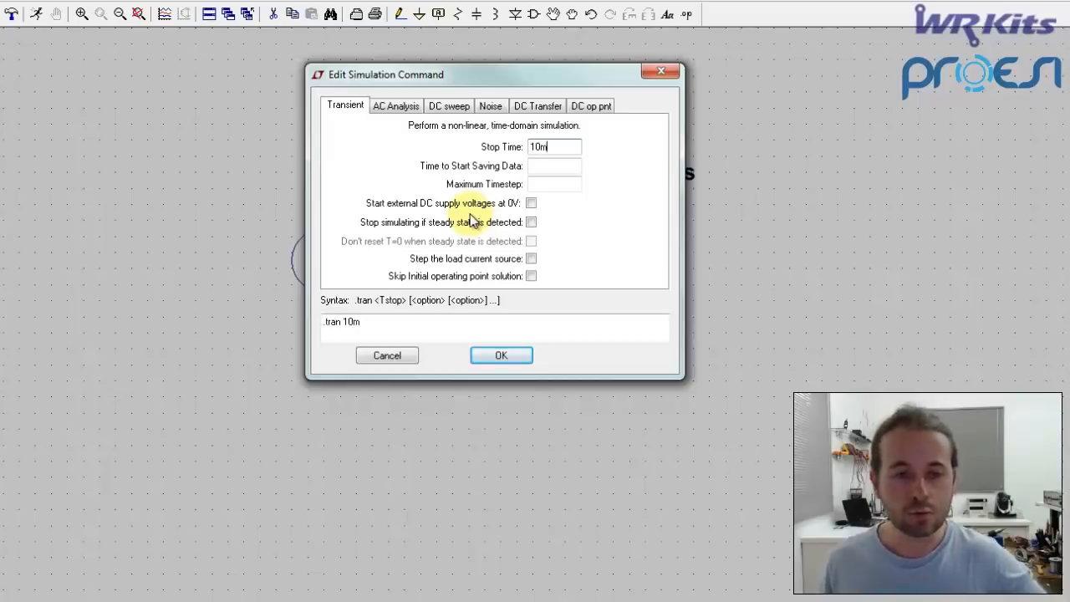
pyautogui.press('Return')
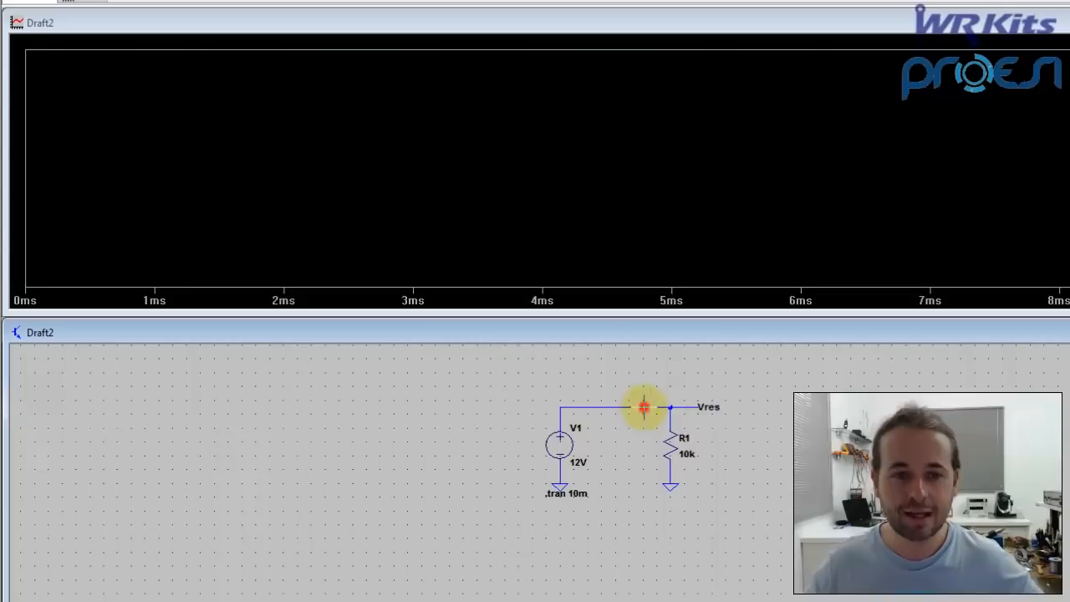
# Step: Plot the Vres node voltage, the current through resistor R1 and the power dissipated in R1
pyautogui.click(646, 406)
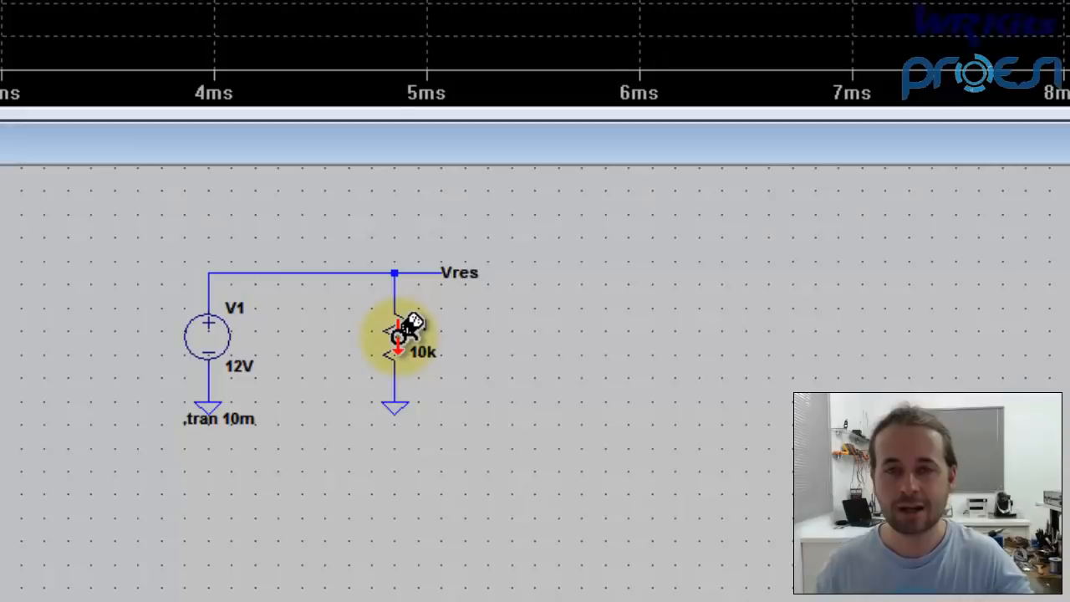
pyautogui.click(400, 335)
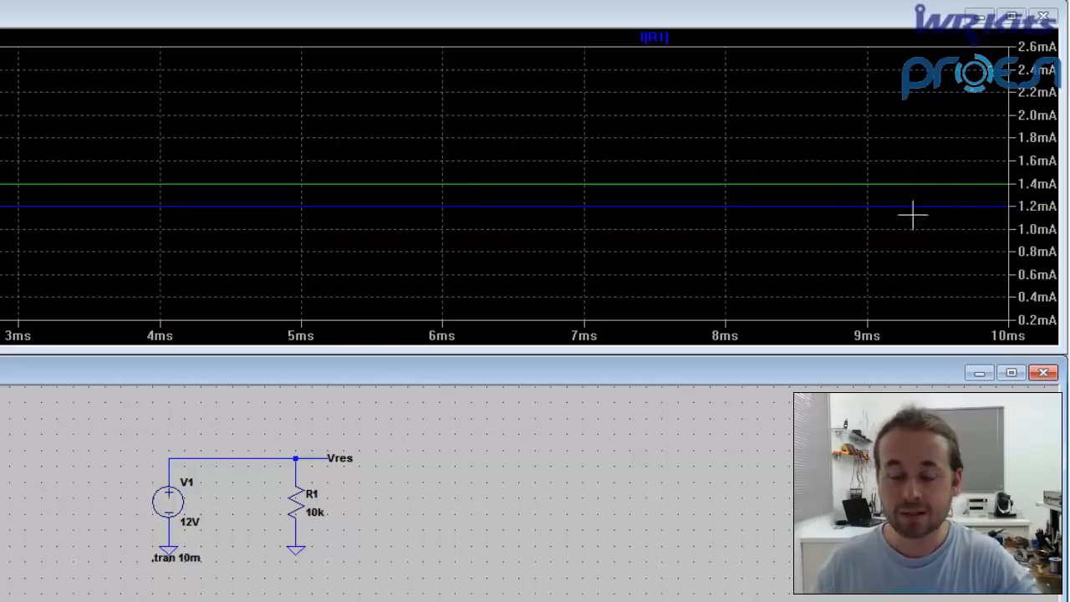
pyautogui.click(296, 504)
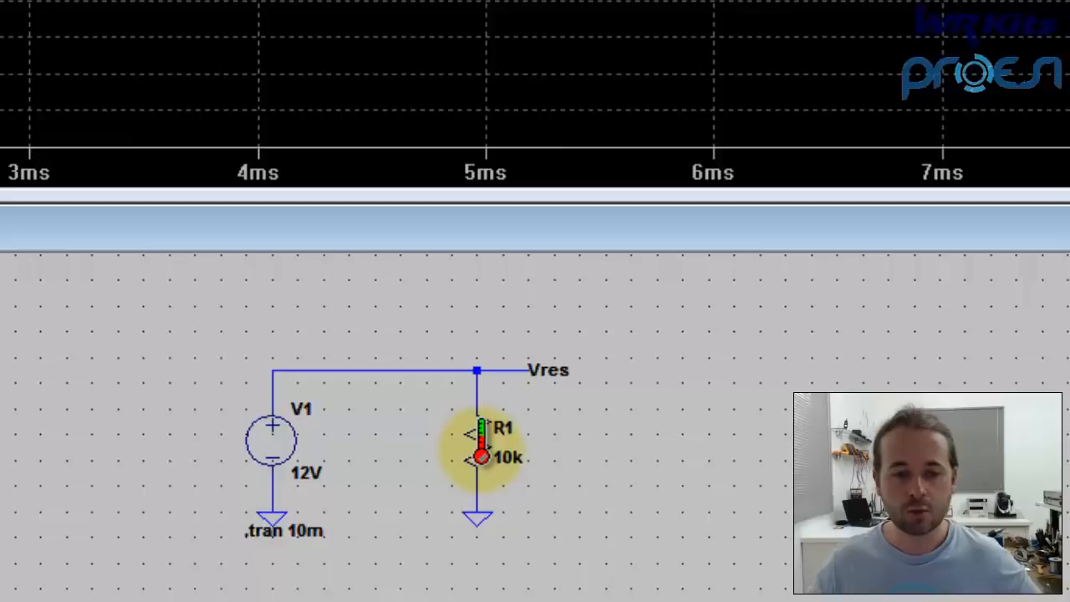
pyautogui.keyDown('alt'); pyautogui.click(480, 448); pyautogui.keyUp('alt')
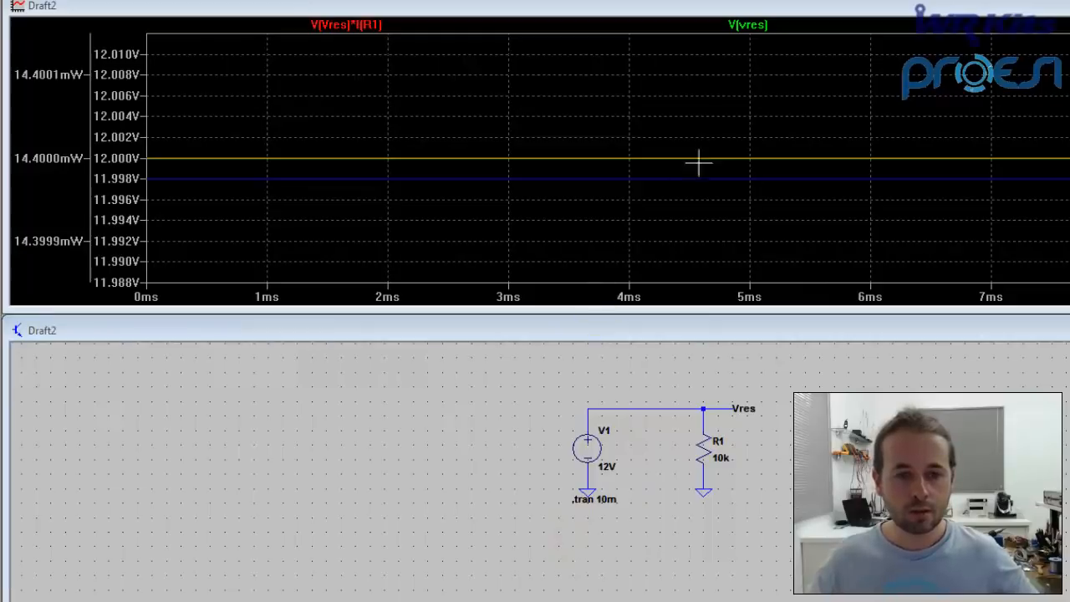
# Step: Multiply 1,2e-3 by 12 in Calculator to check the resistor's power, and minimize Calculator
pyautogui.moveTo(911, 190); pyautogui.dragTo(468, 108)
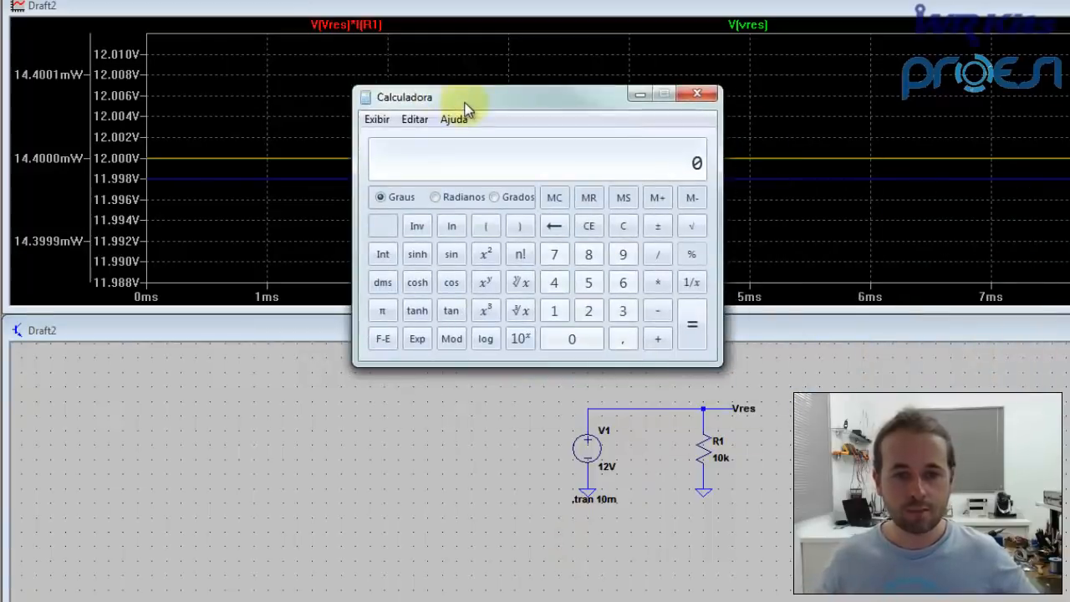
pyautogui.write('1,25')
pyautogui.press('BackSpace')
pyautogui.press('BackSpace')
pyautogui.write('2')
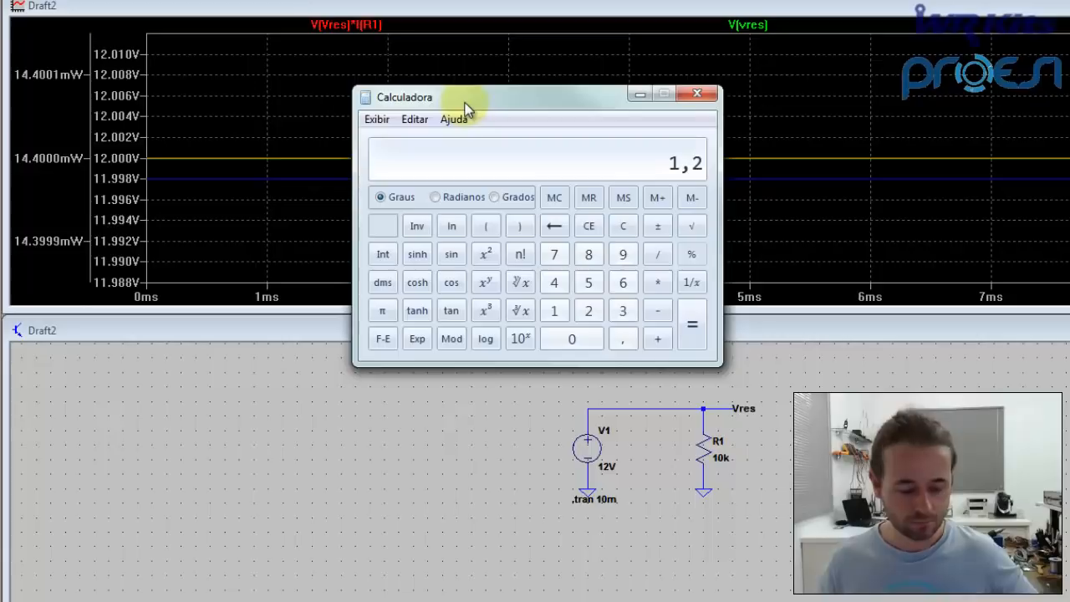
pyautogui.write('x3')
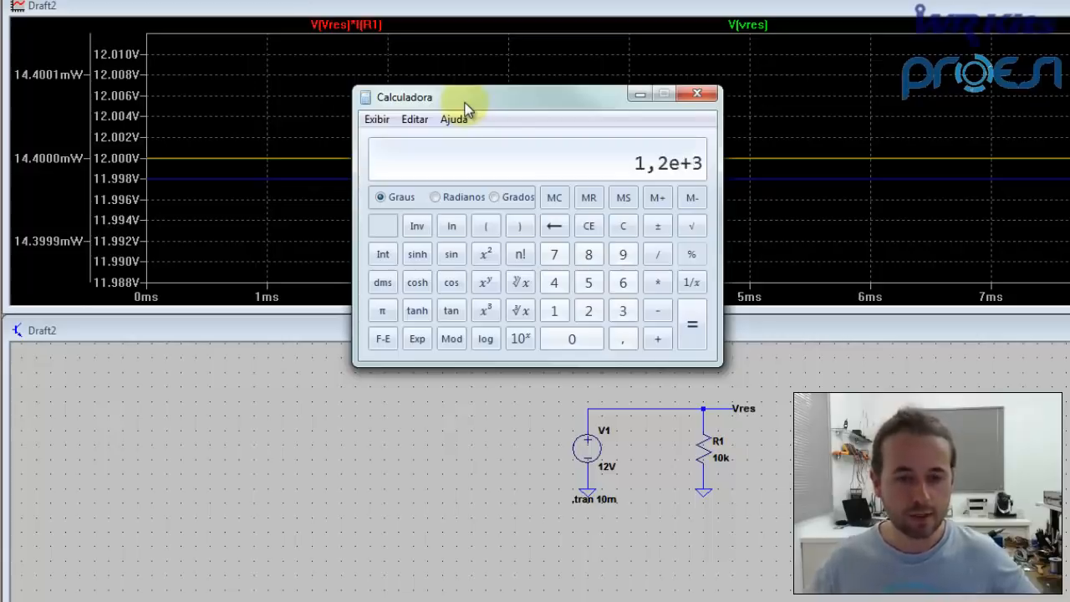
pyautogui.click(658, 225)
pyautogui.press('*')
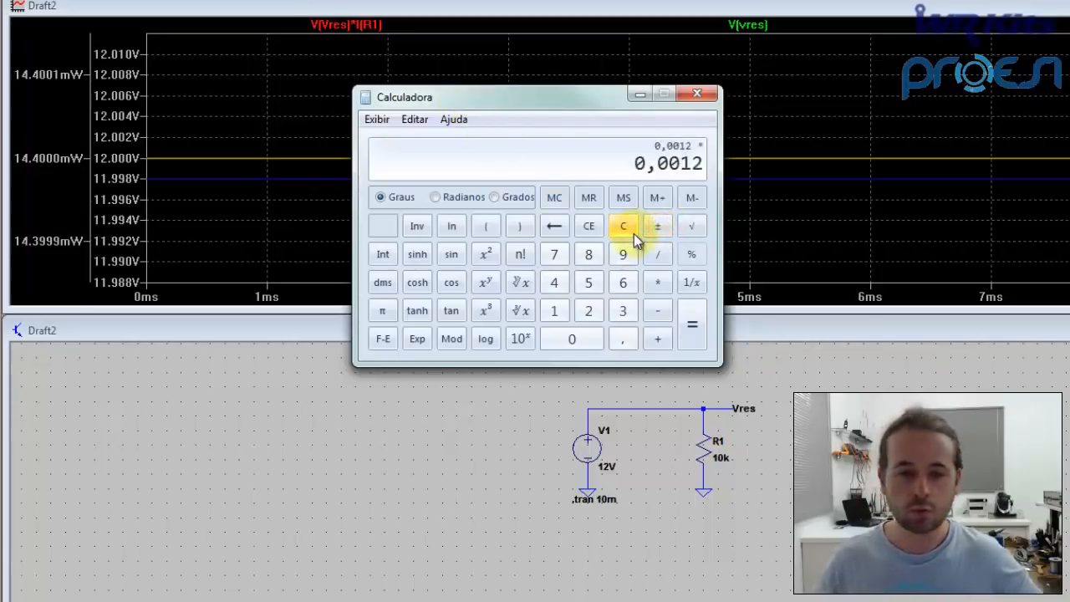
pyautogui.write('12')
pyautogui.press('Return')
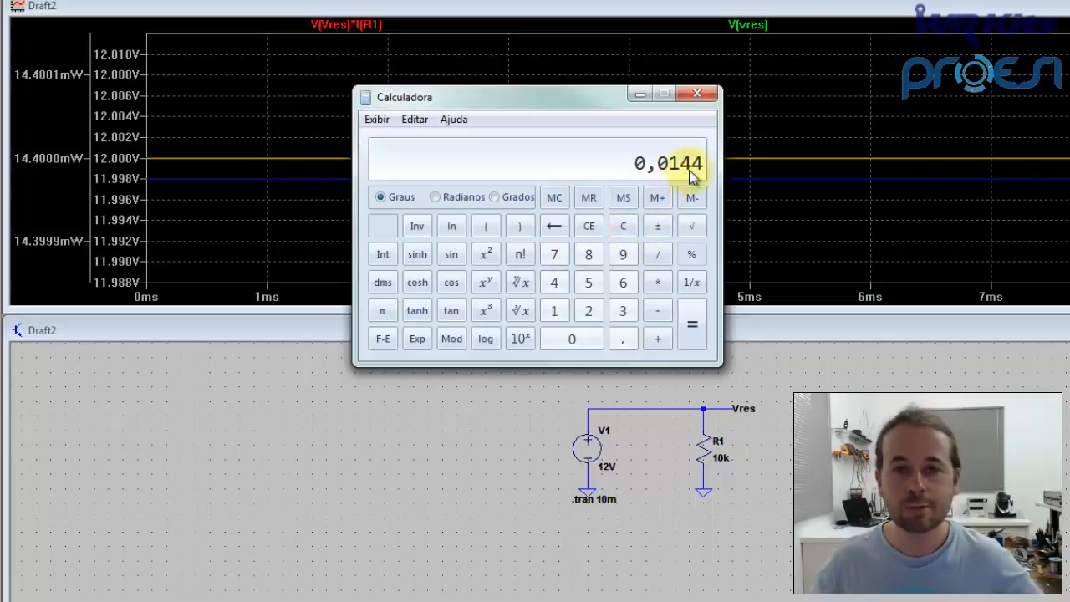
pyautogui.click(639, 93)
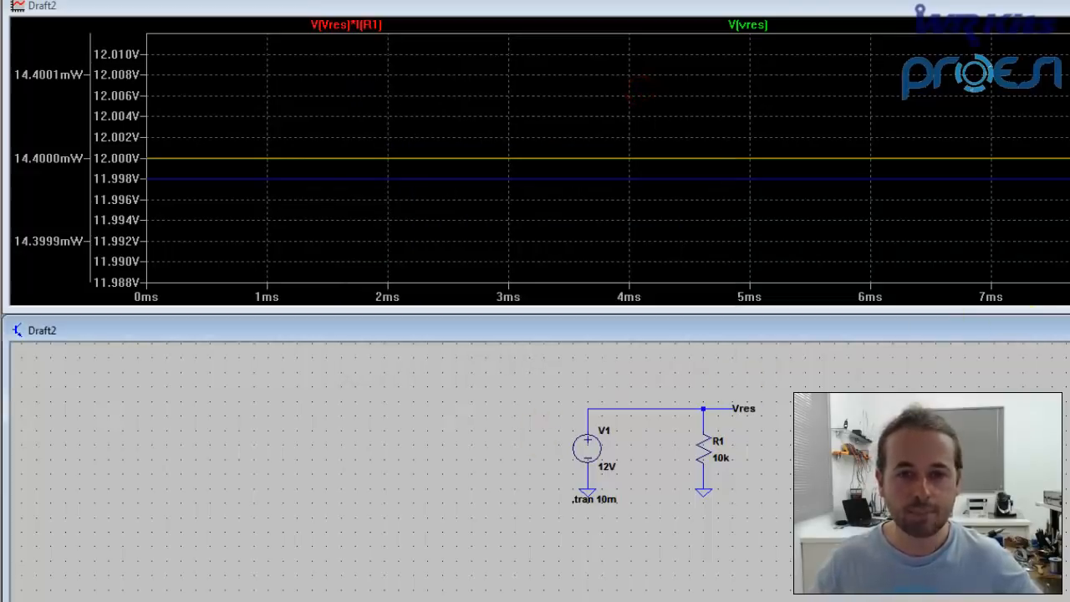
# Step: Close the waveform plot and set source V1 to a SINE function with DC offset 0, amplitude 100m and frequency 500 Hz
pyautogui.hotkey('ctrl', 'F4')
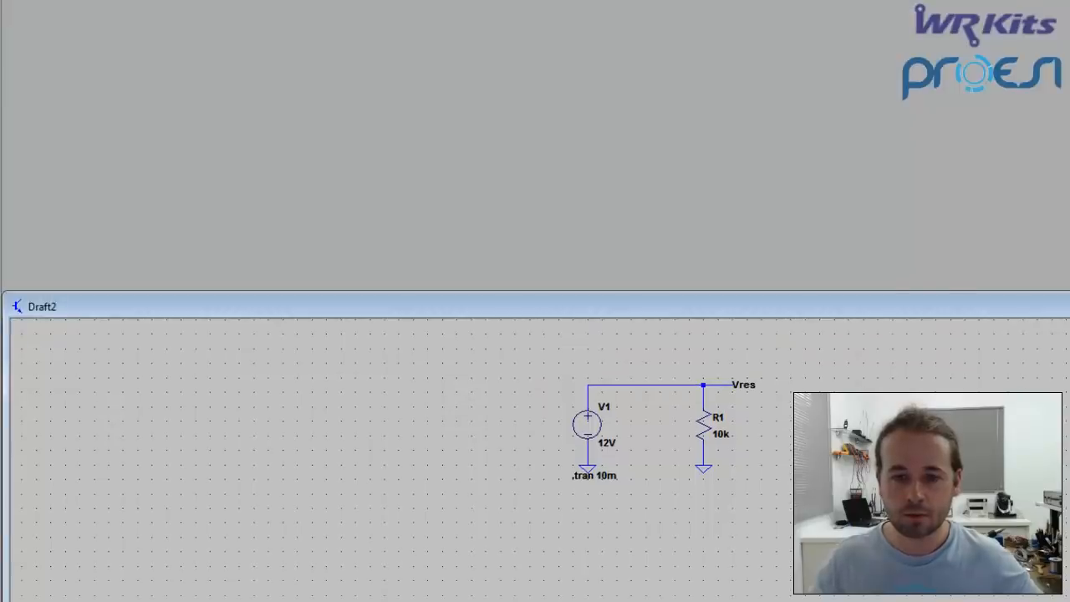
pyautogui.doubleClick(873, 311)
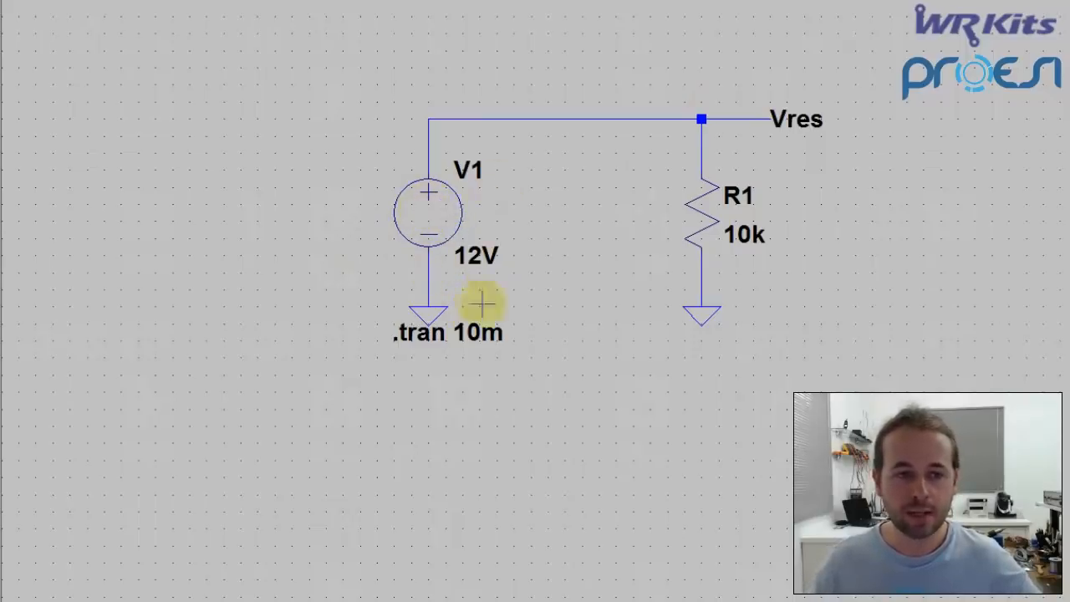
pyautogui.rightClick(440, 210)
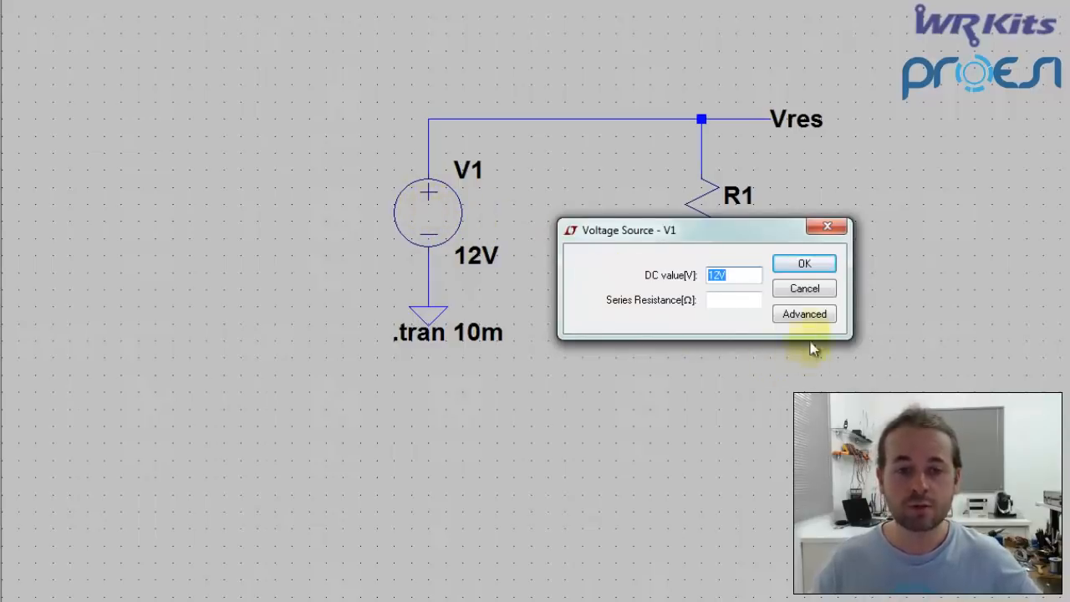
pyautogui.click(803, 314)
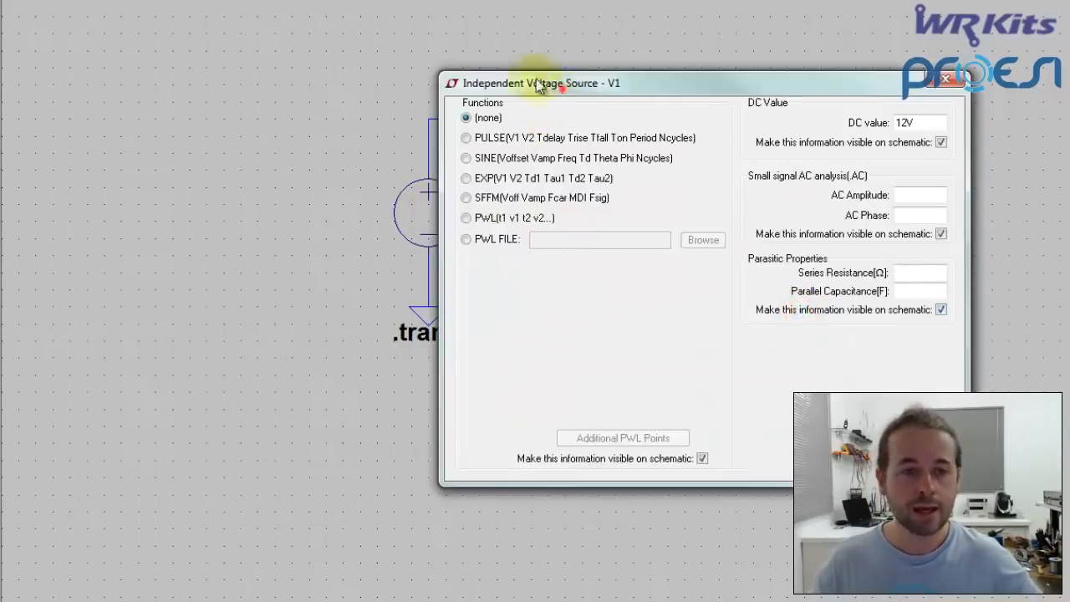
pyautogui.moveTo(537, 84); pyautogui.dragTo(447, 44)
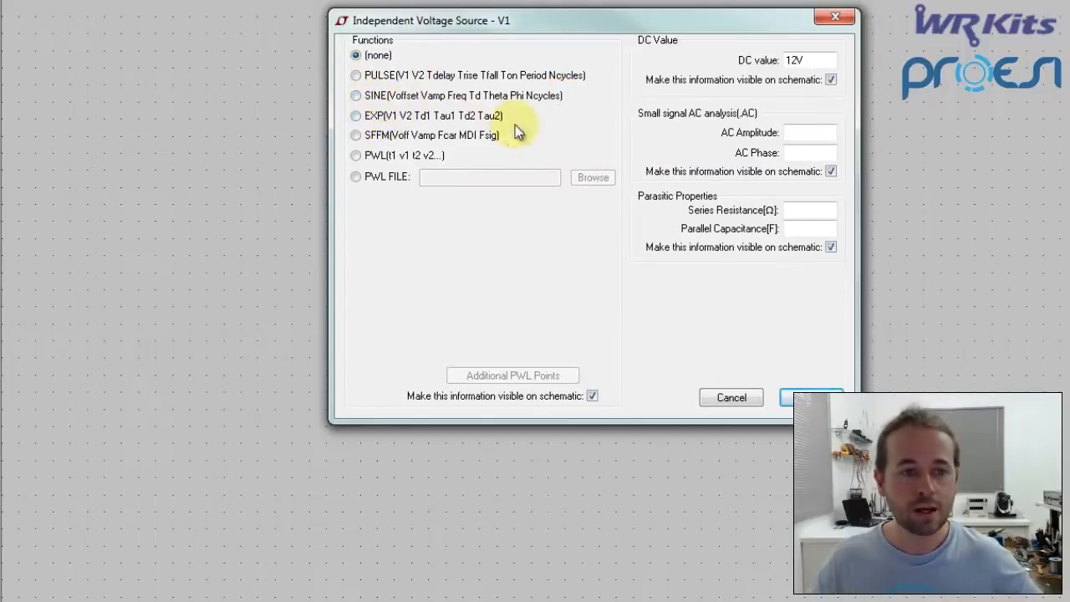
pyautogui.click(356, 95)
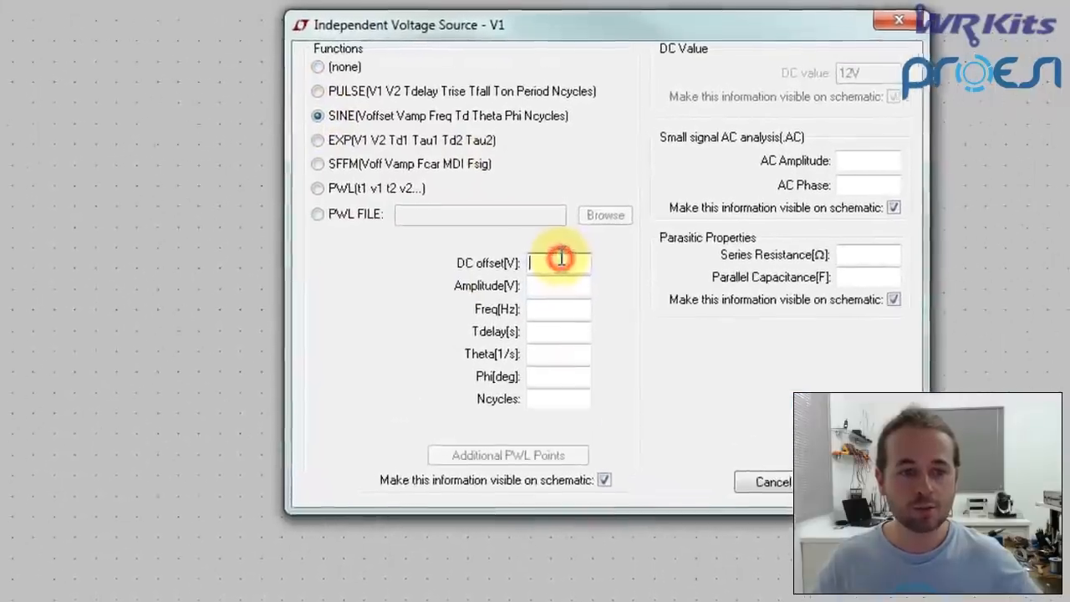
pyautogui.click(565, 298)
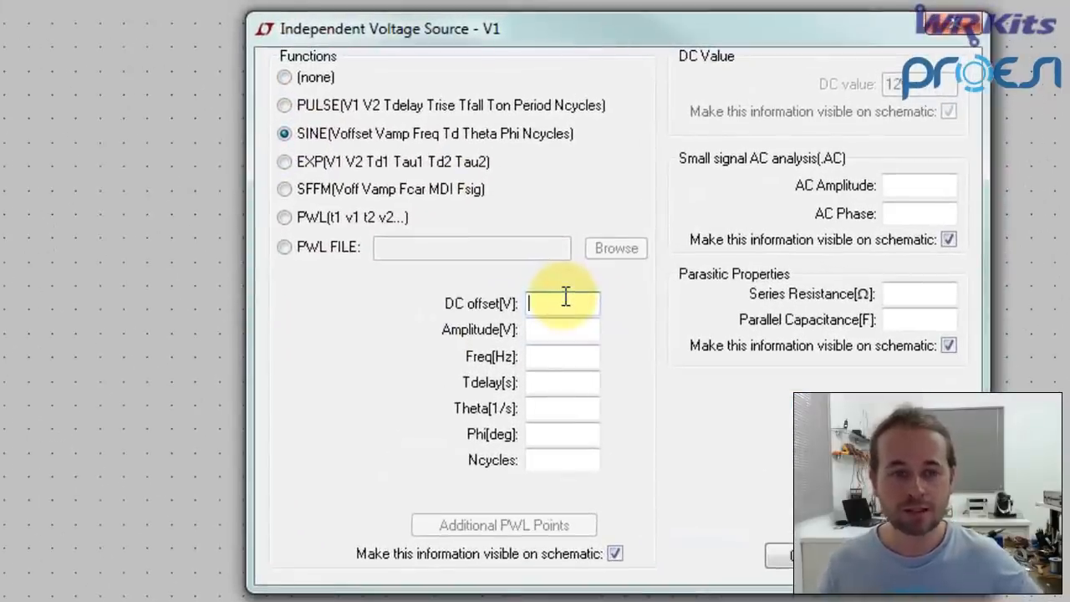
pyautogui.click(544, 333)
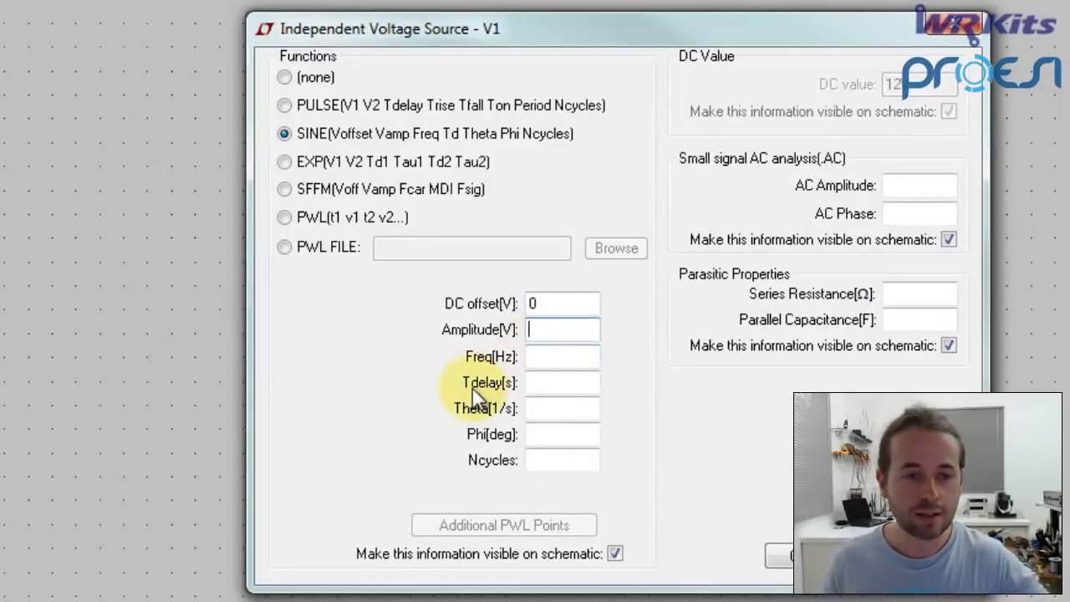
pyautogui.write('100m')
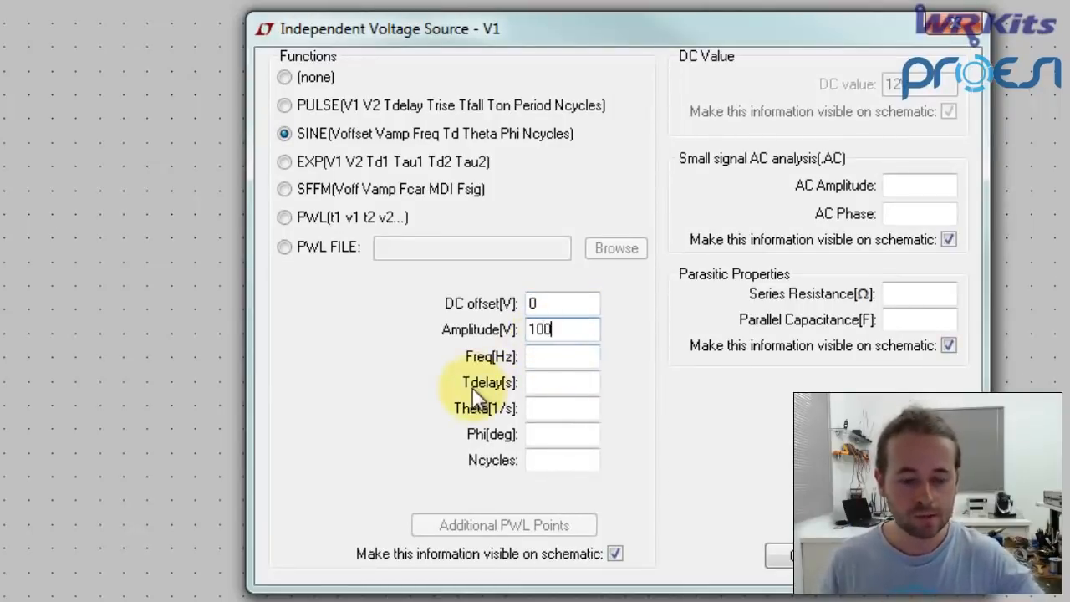
pyautogui.click(542, 357)
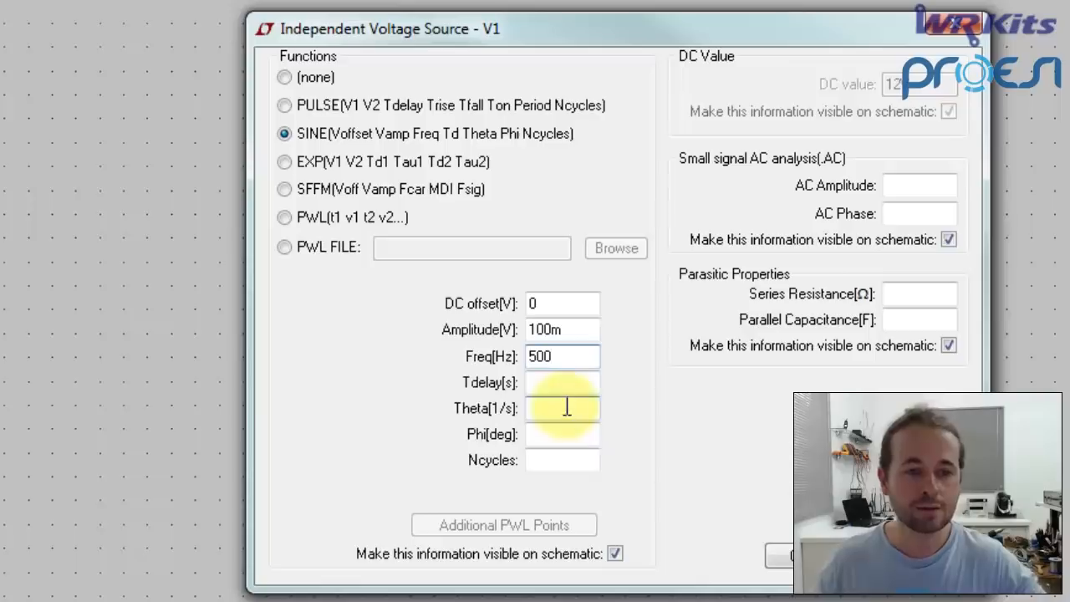
pyautogui.click(539, 382)
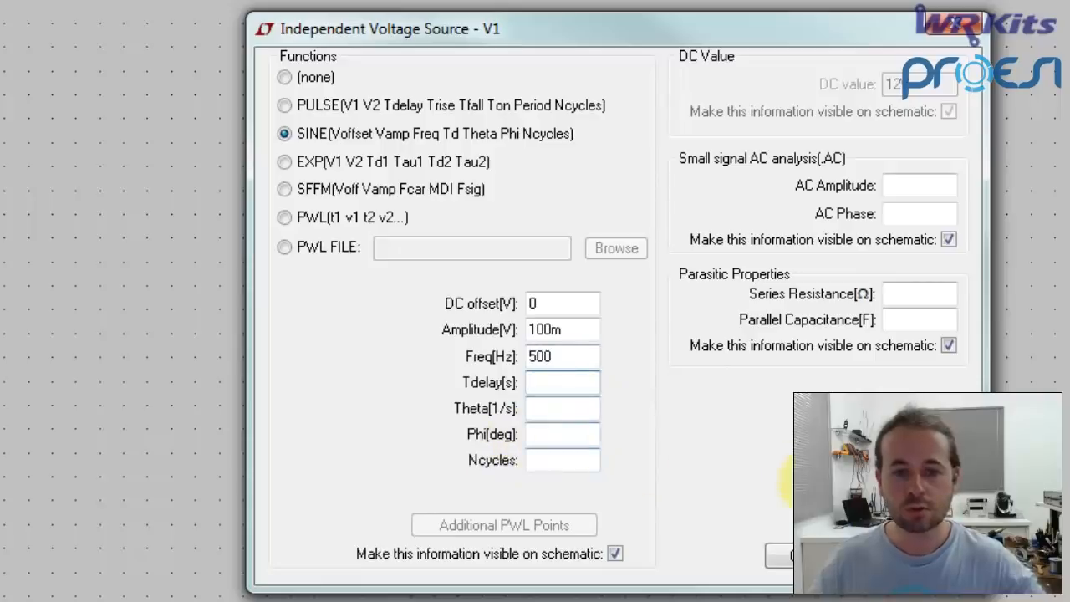
pyautogui.click(910, 555)
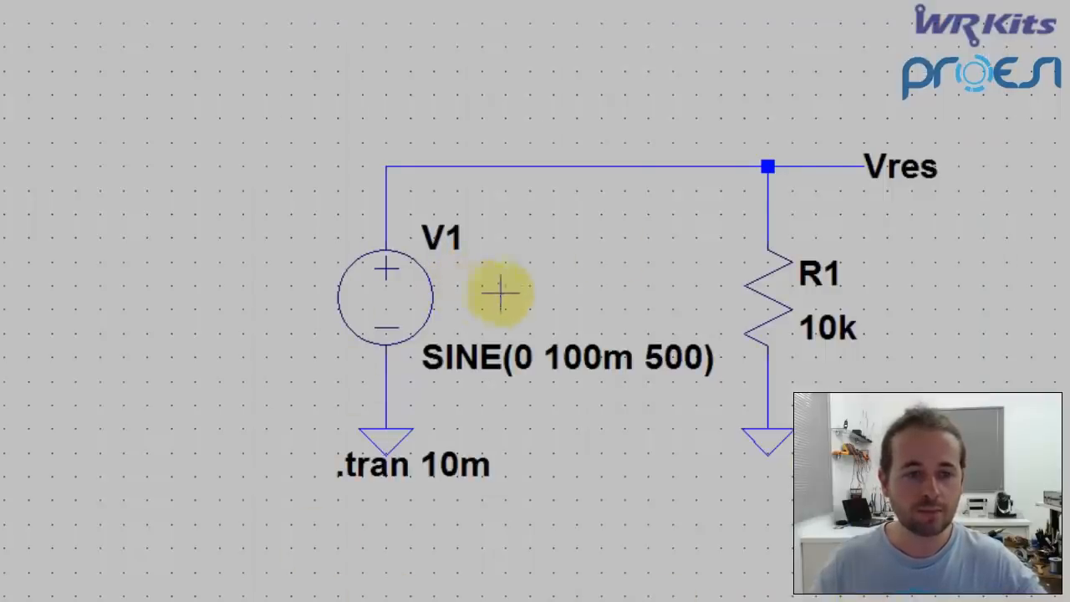
# Step: Run the transient simulation with the sine source and plot the Vres voltage, R1's current and R1's power
pyautogui.click(270, 3)
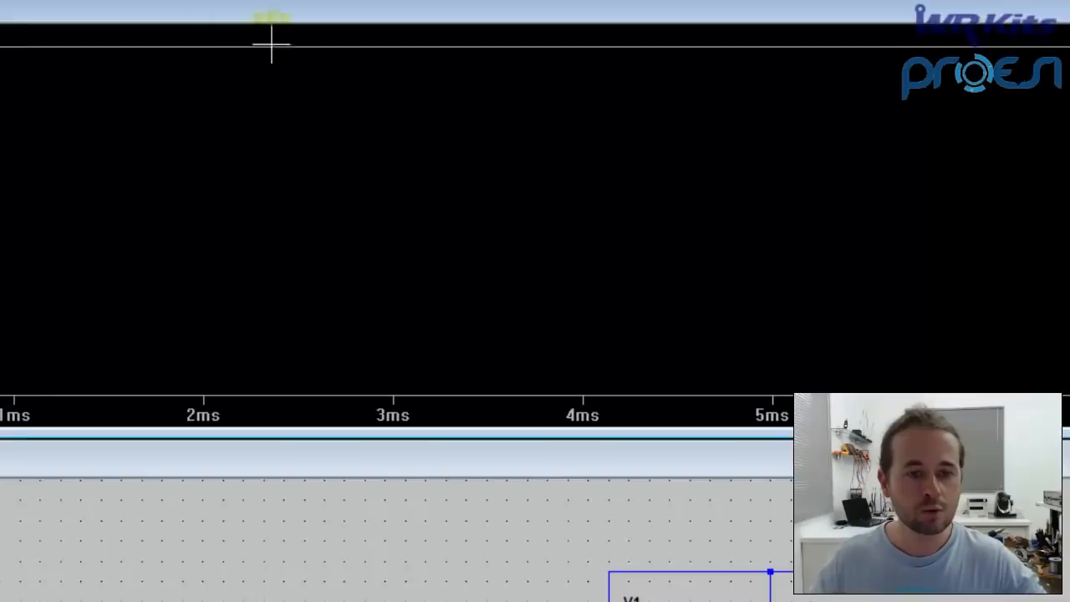
pyautogui.click(648, 385)
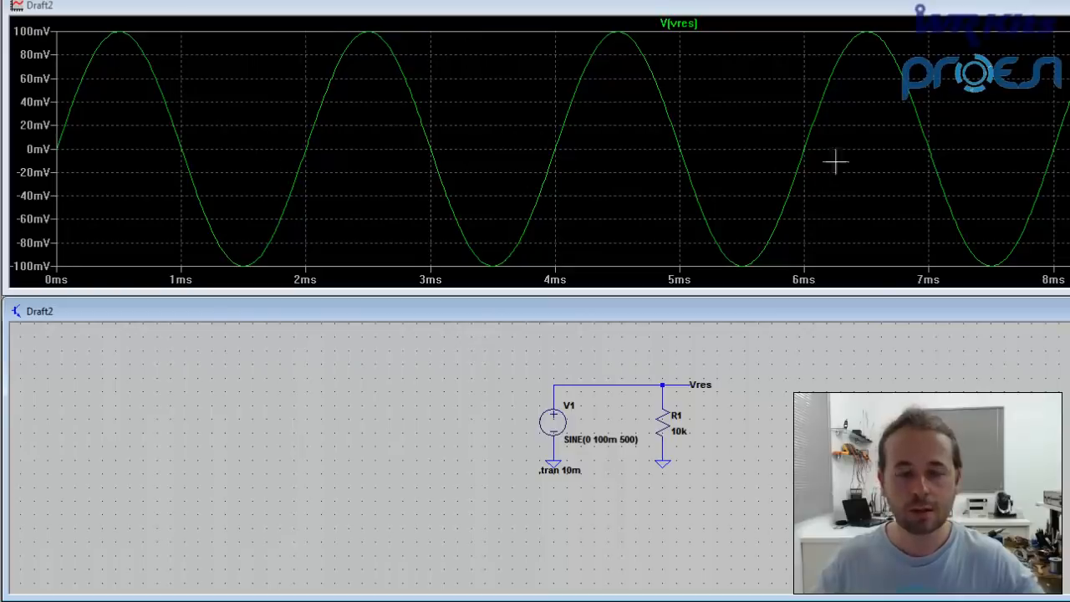
pyautogui.click(666, 418)
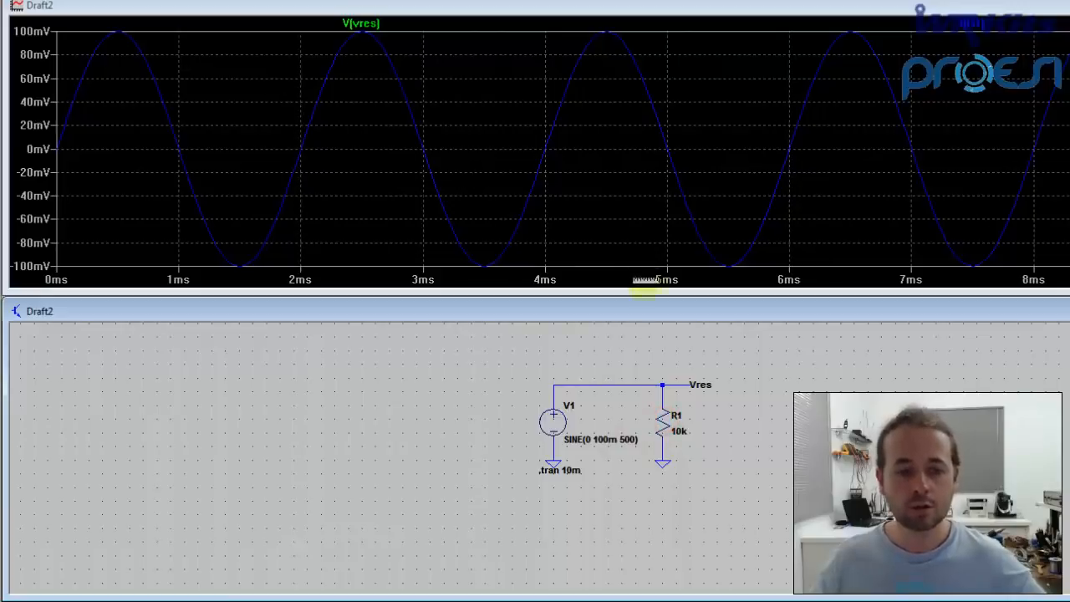
pyautogui.keyDown('alt'); pyautogui.click(663, 424); pyautogui.keyUp('alt')
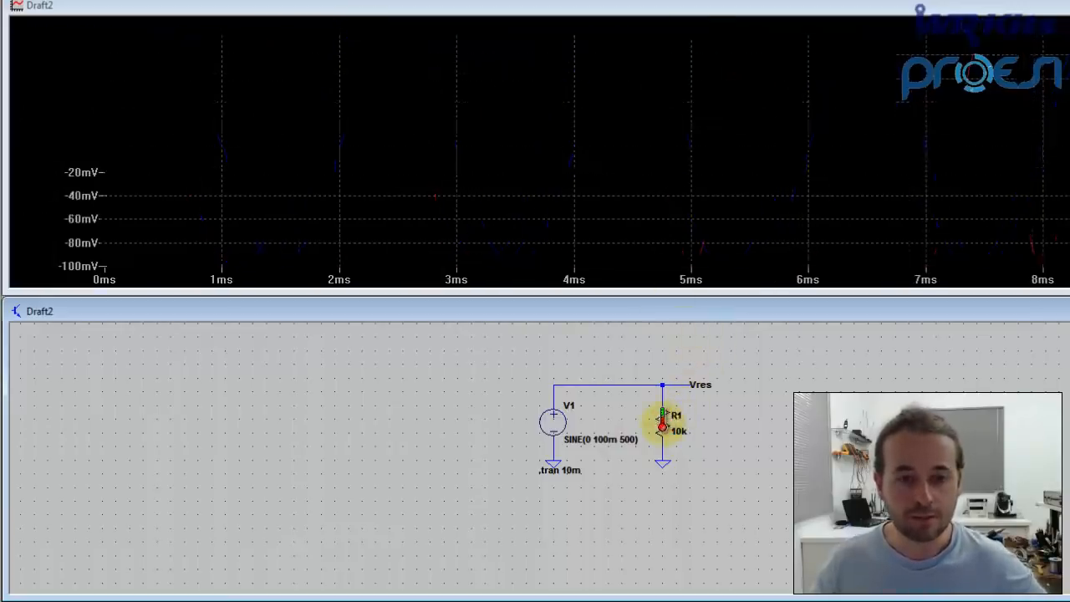